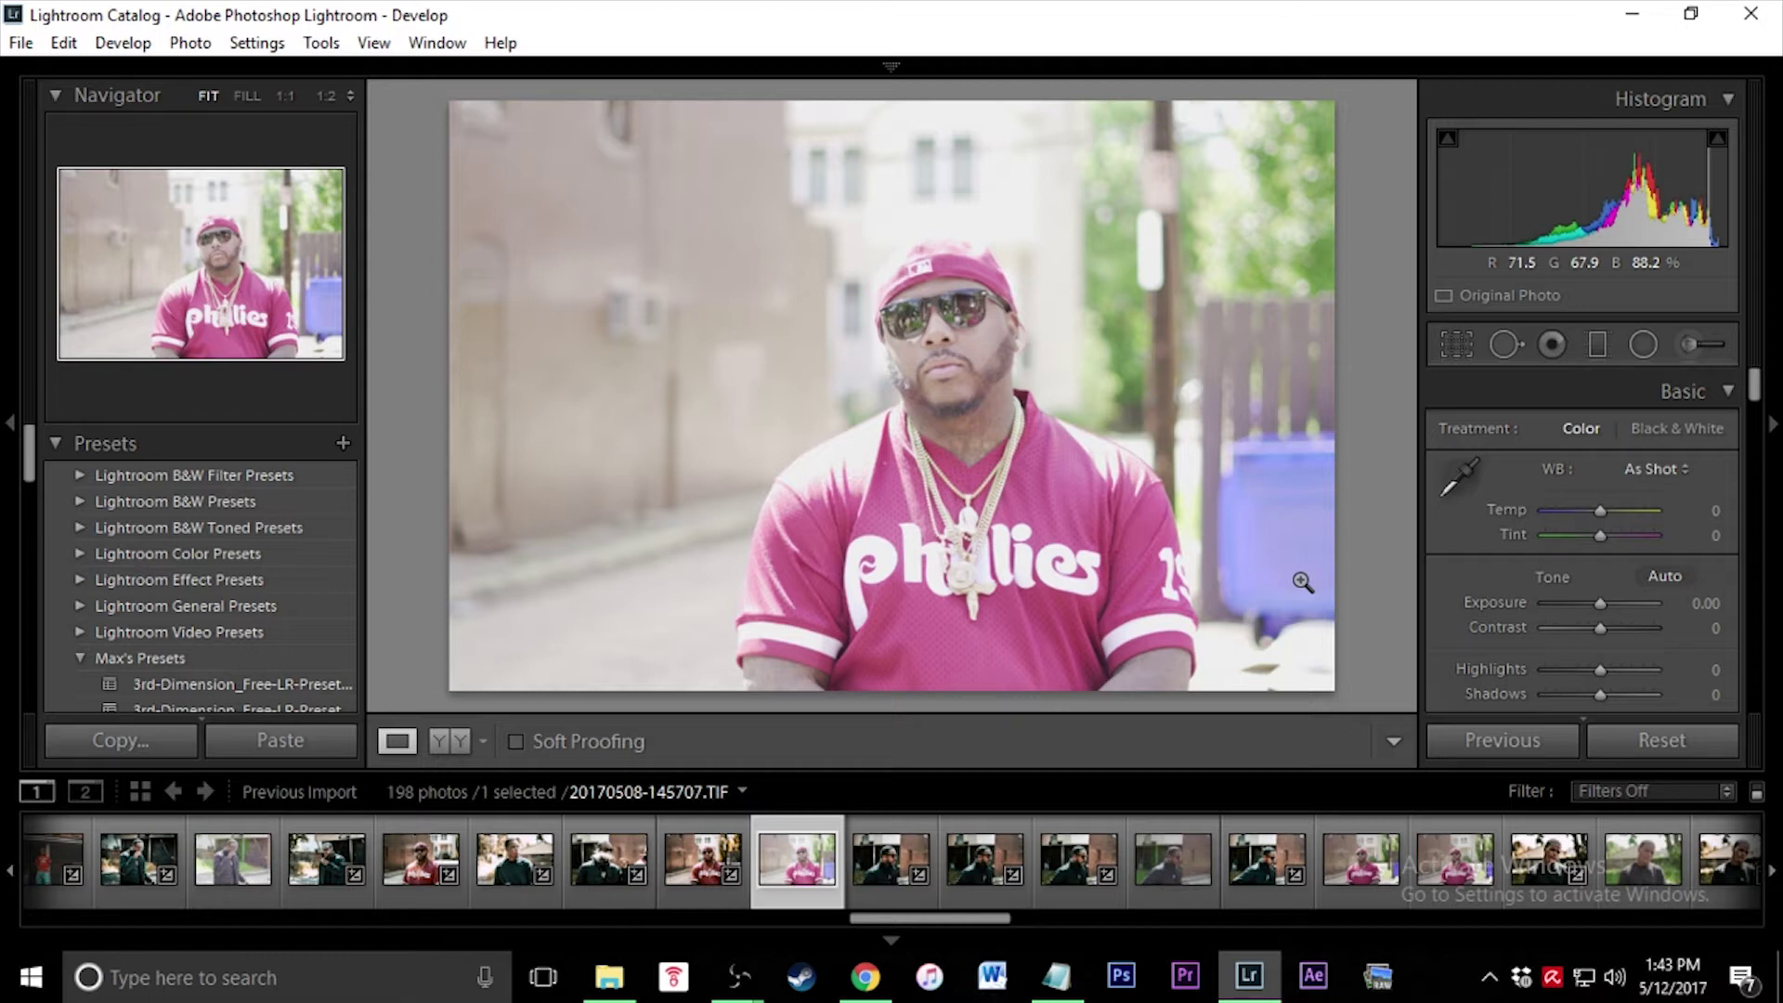
left_click(678, 875)
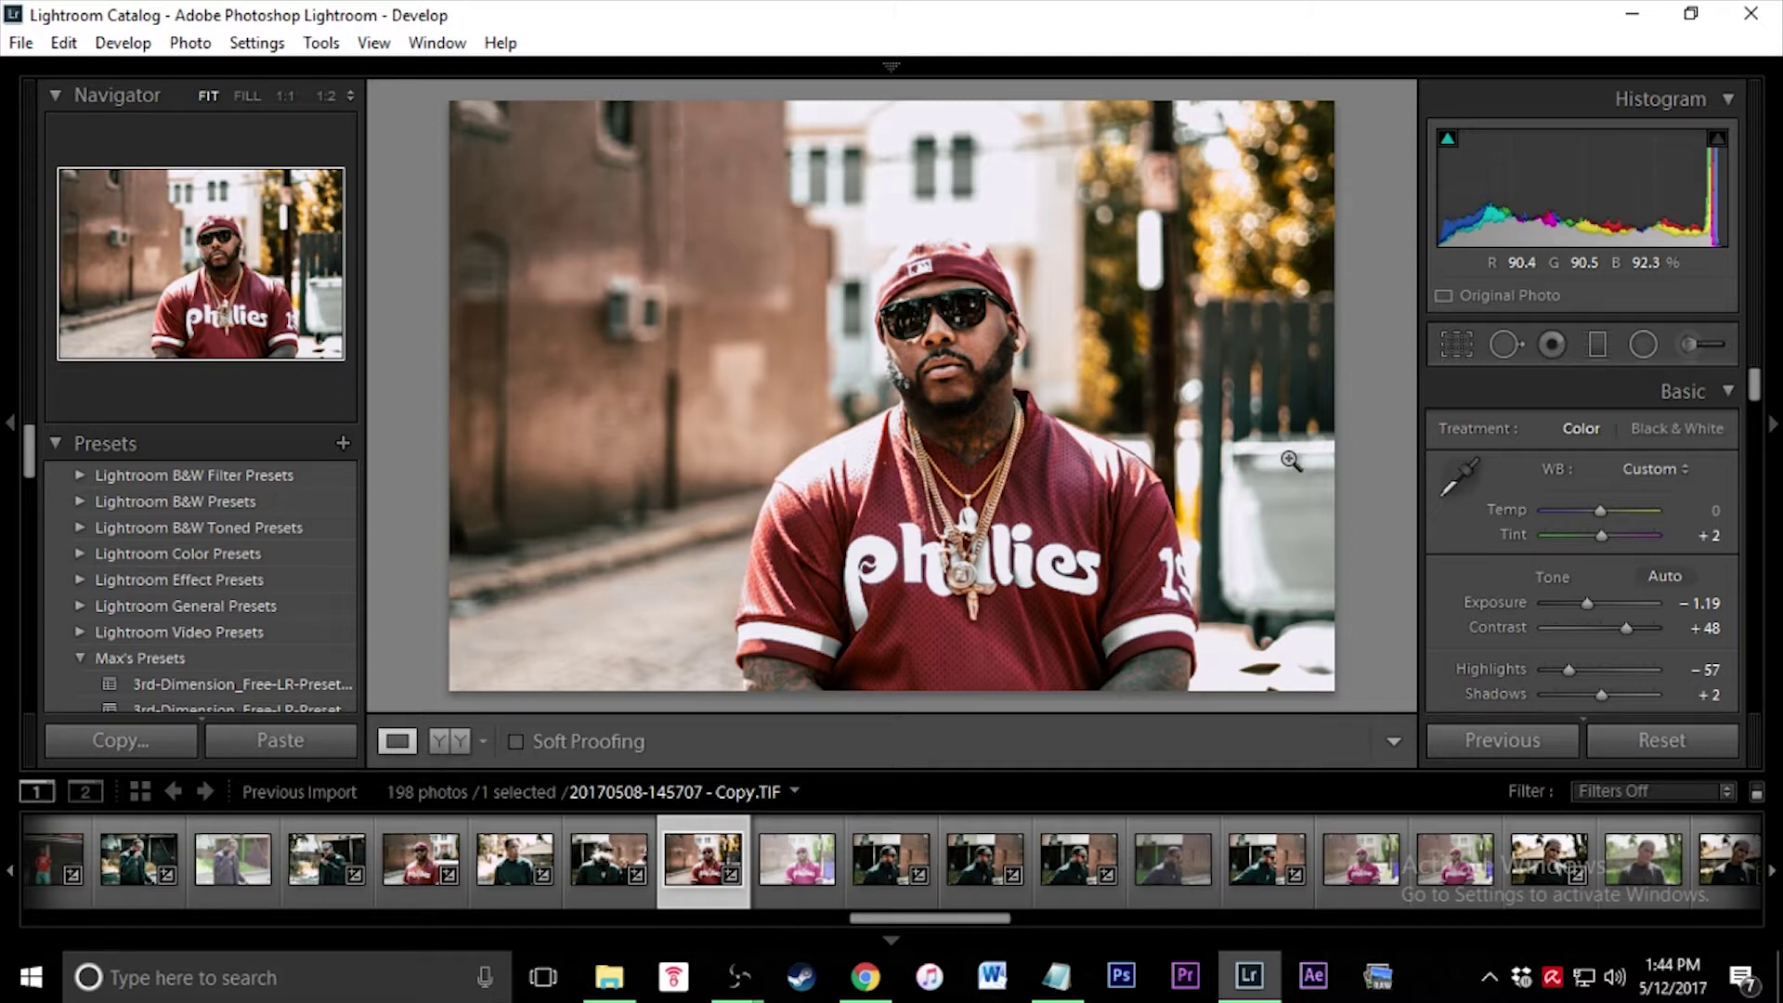
left_click(791, 887)
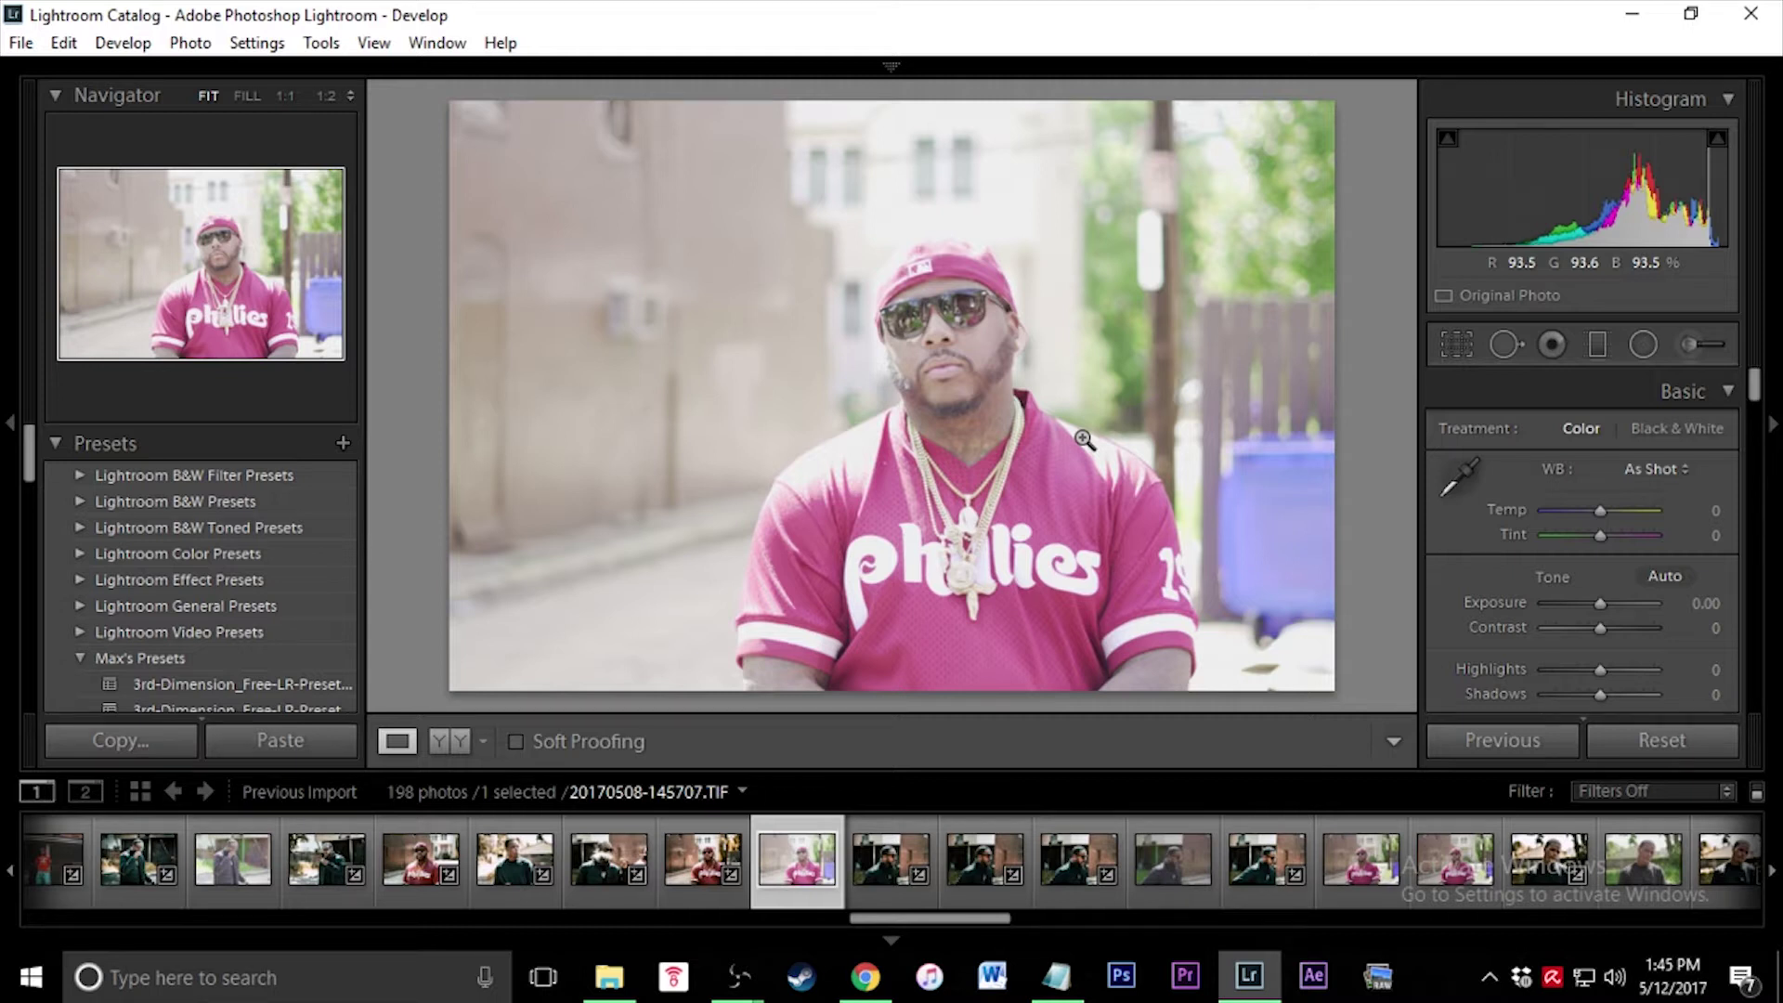
left_click(676, 897)
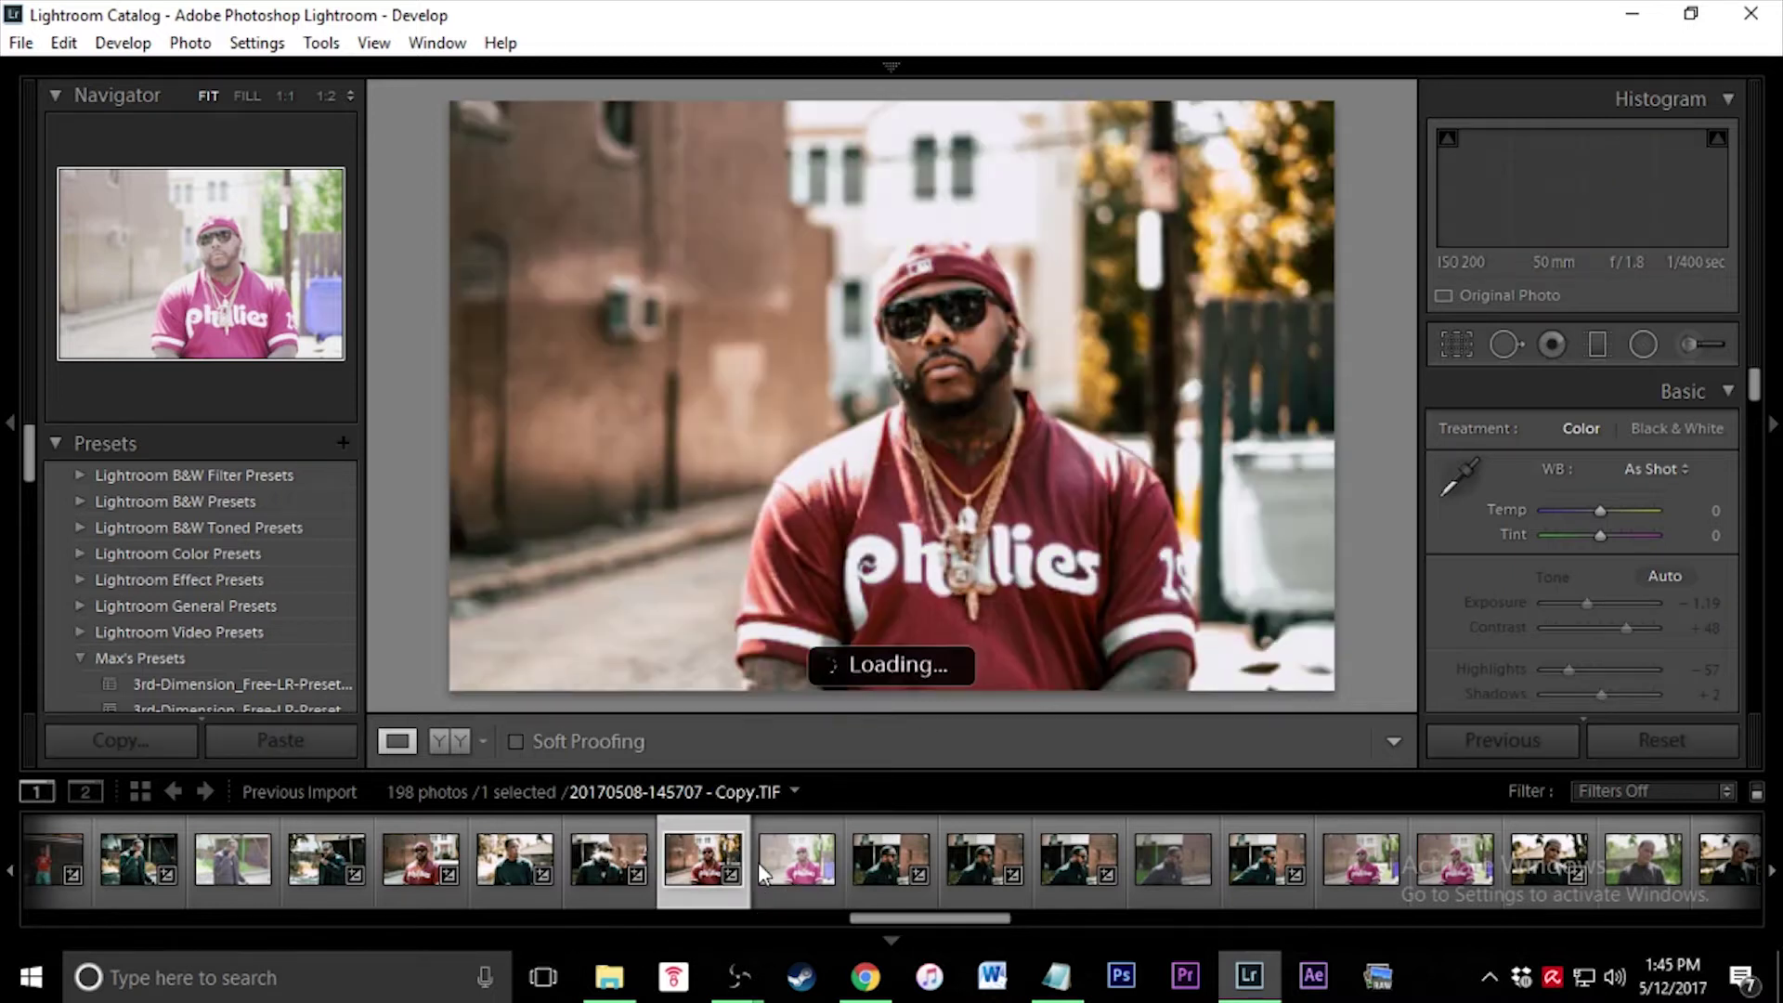
left_click(798, 887)
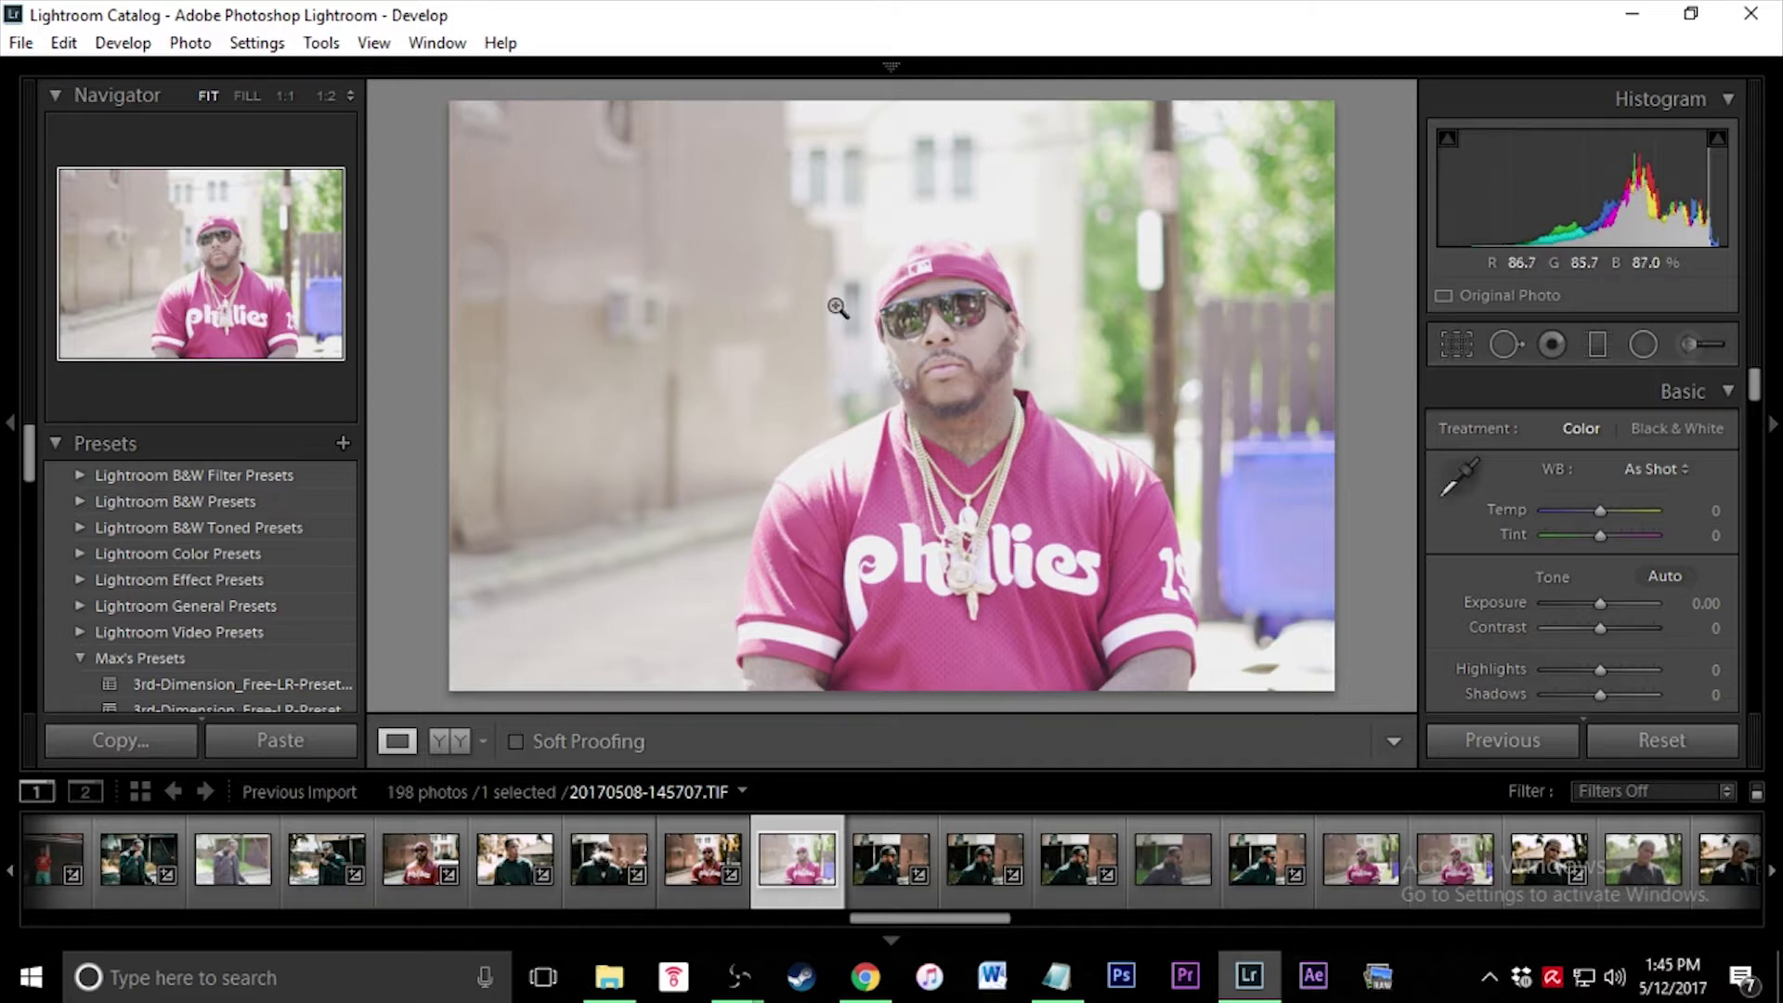
left_click(716, 882)
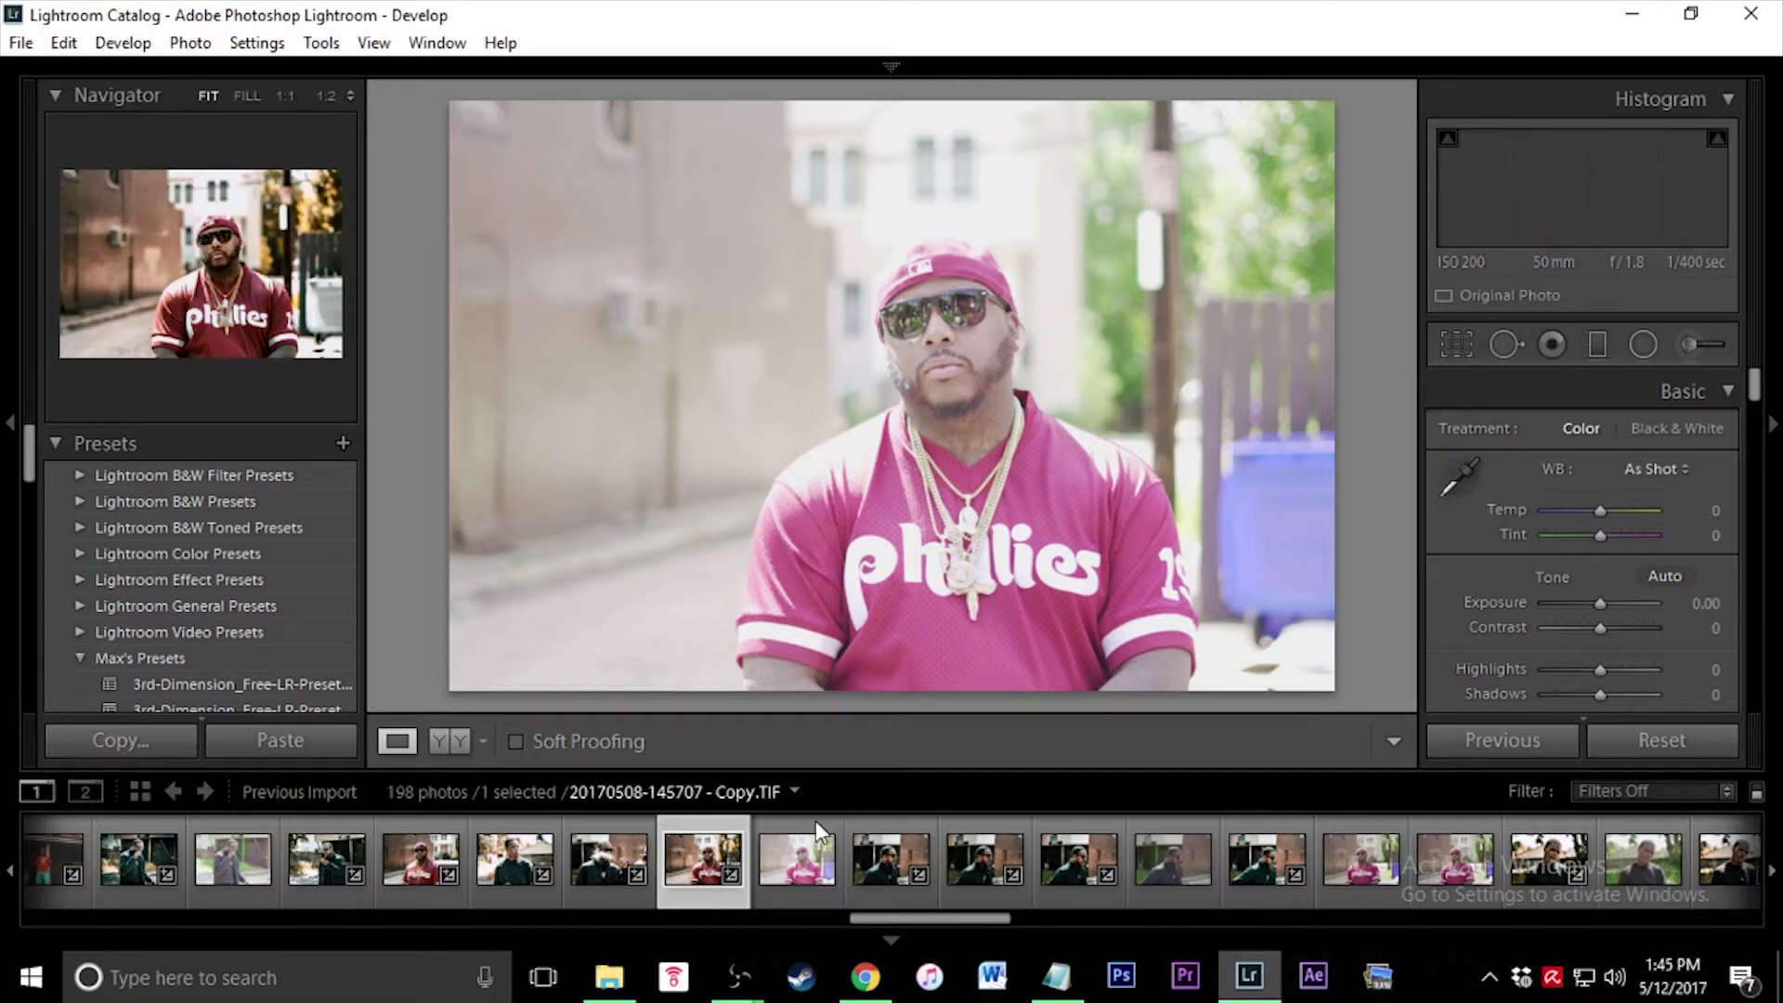
left_click(797, 859)
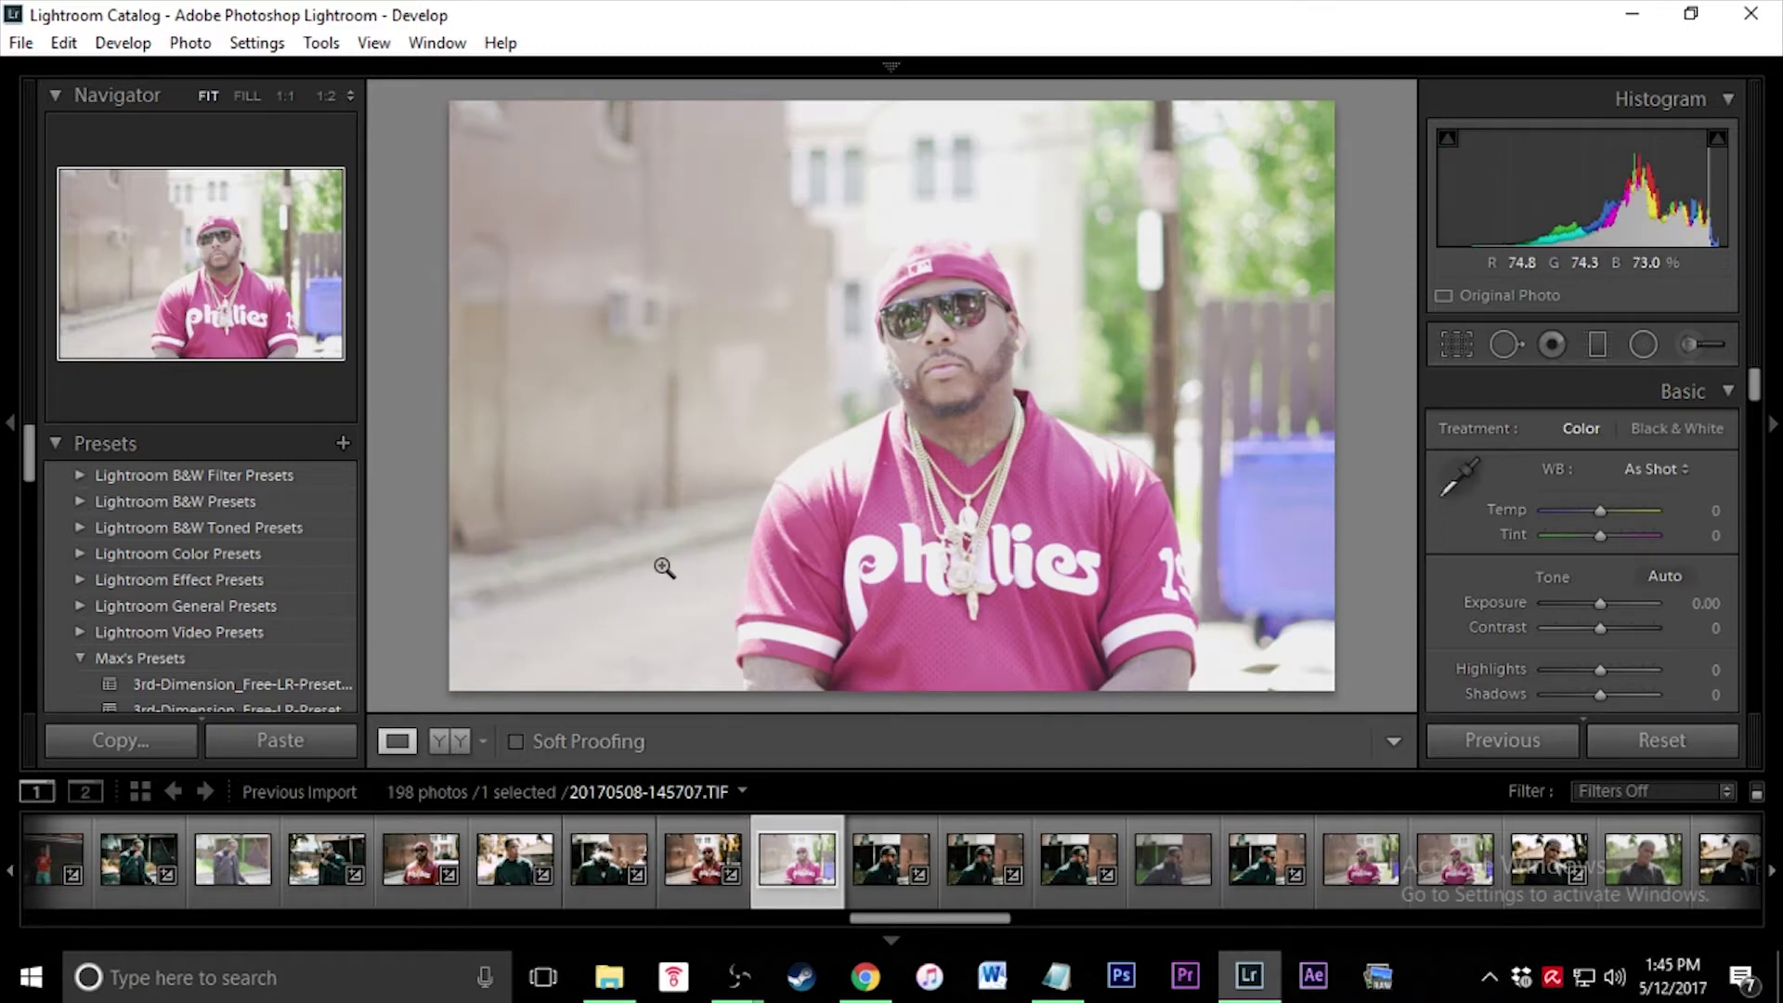
Apply the Blood-Brothers preset from Max's Presets to the unedited photo and set its exposure to −1.07
scroll(204, 594, "down", 2)
scroll(219, 619, "up", 2)
scroll(220, 622, "down", 4)
scroll(217, 638, "down", 15)
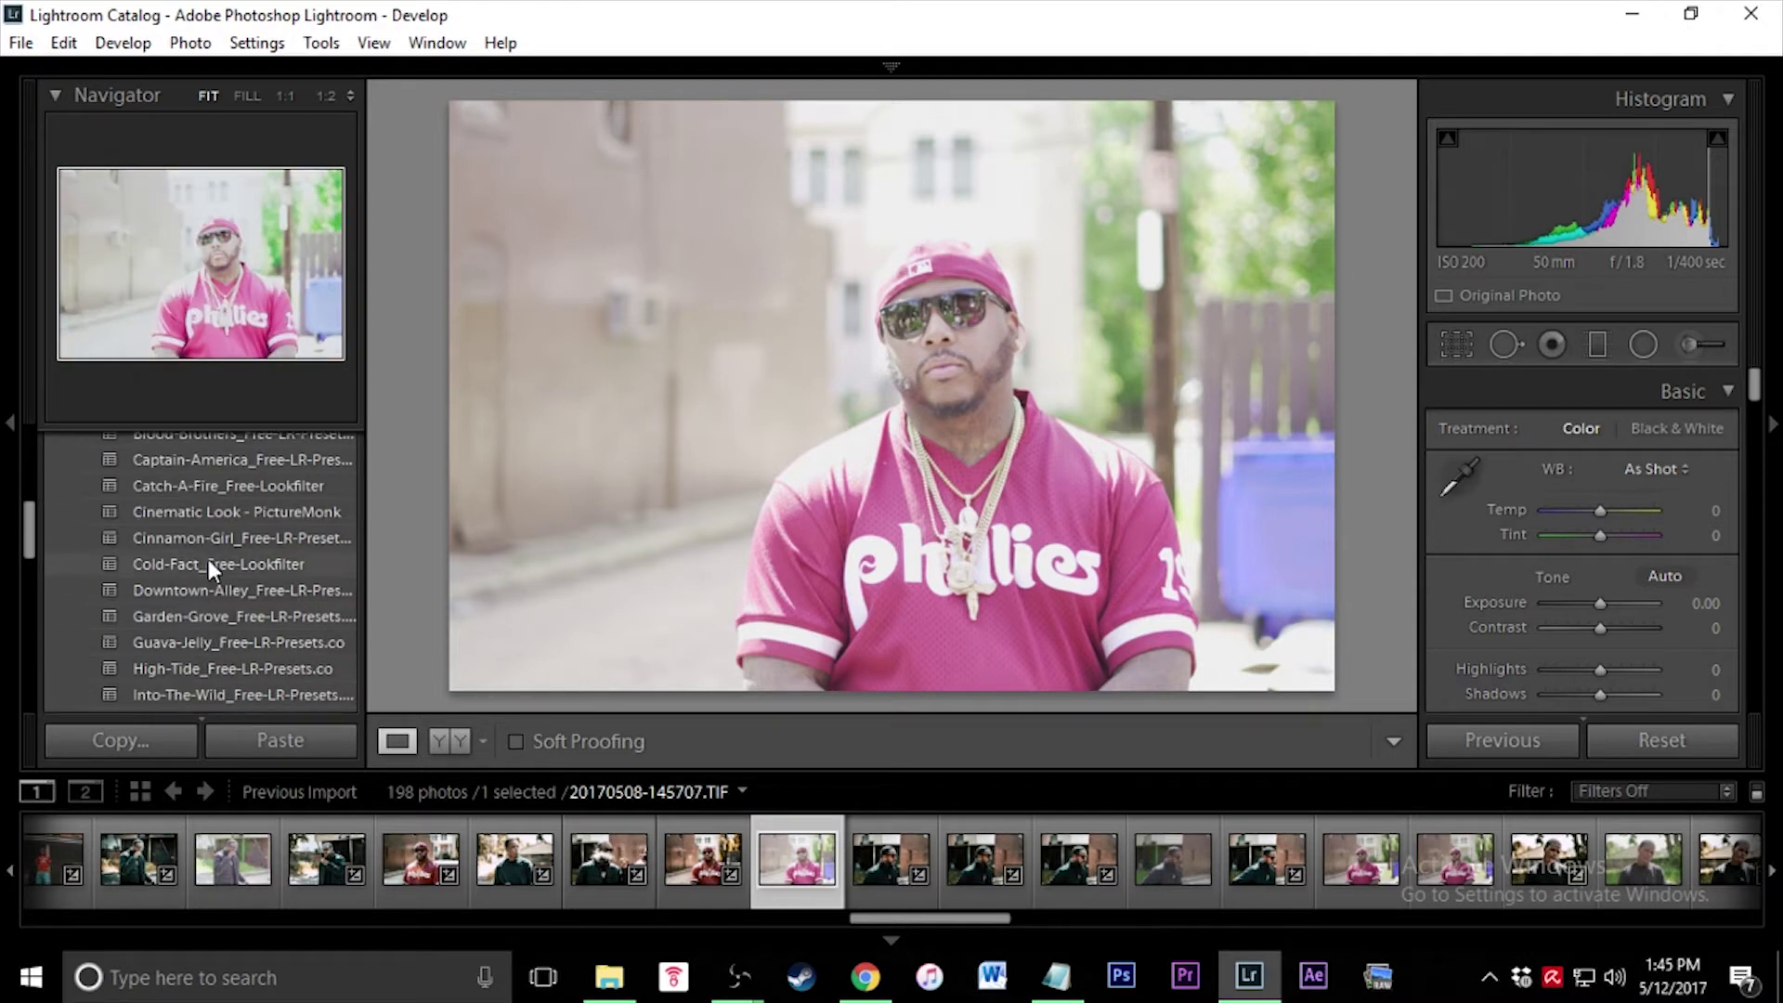
scroll(163, 613, "up", 6)
scroll(160, 638, "up", 8)
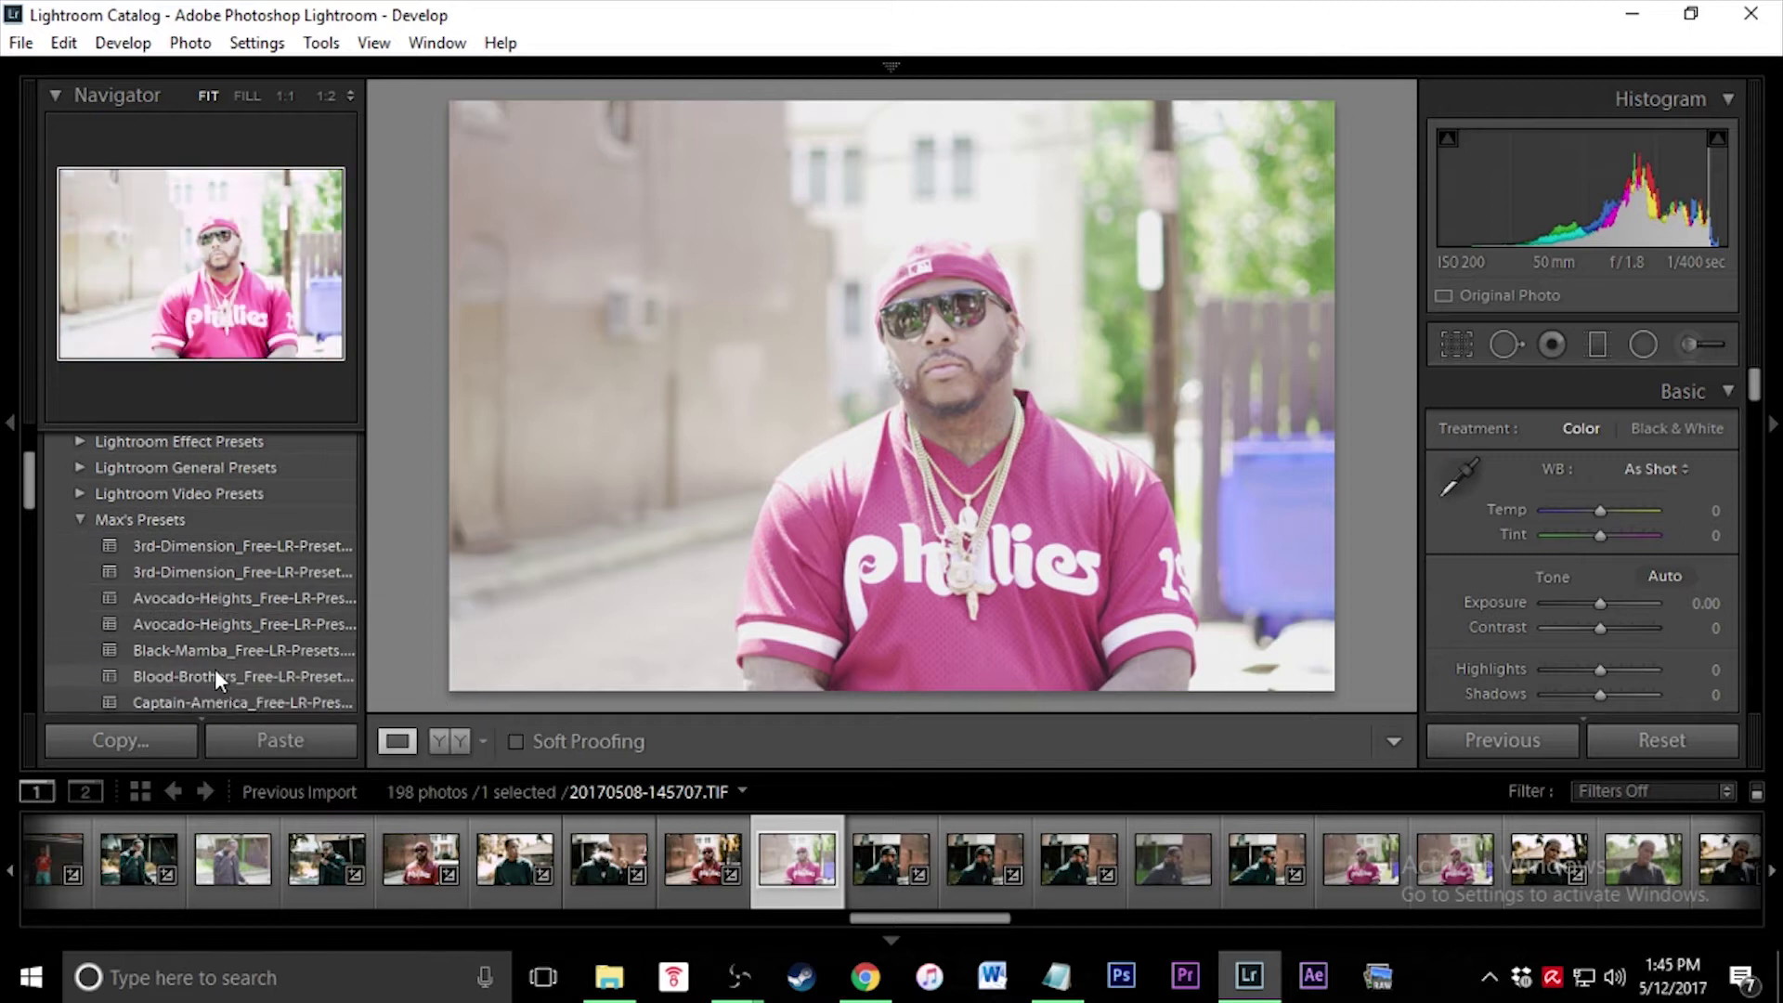
left_click(208, 676)
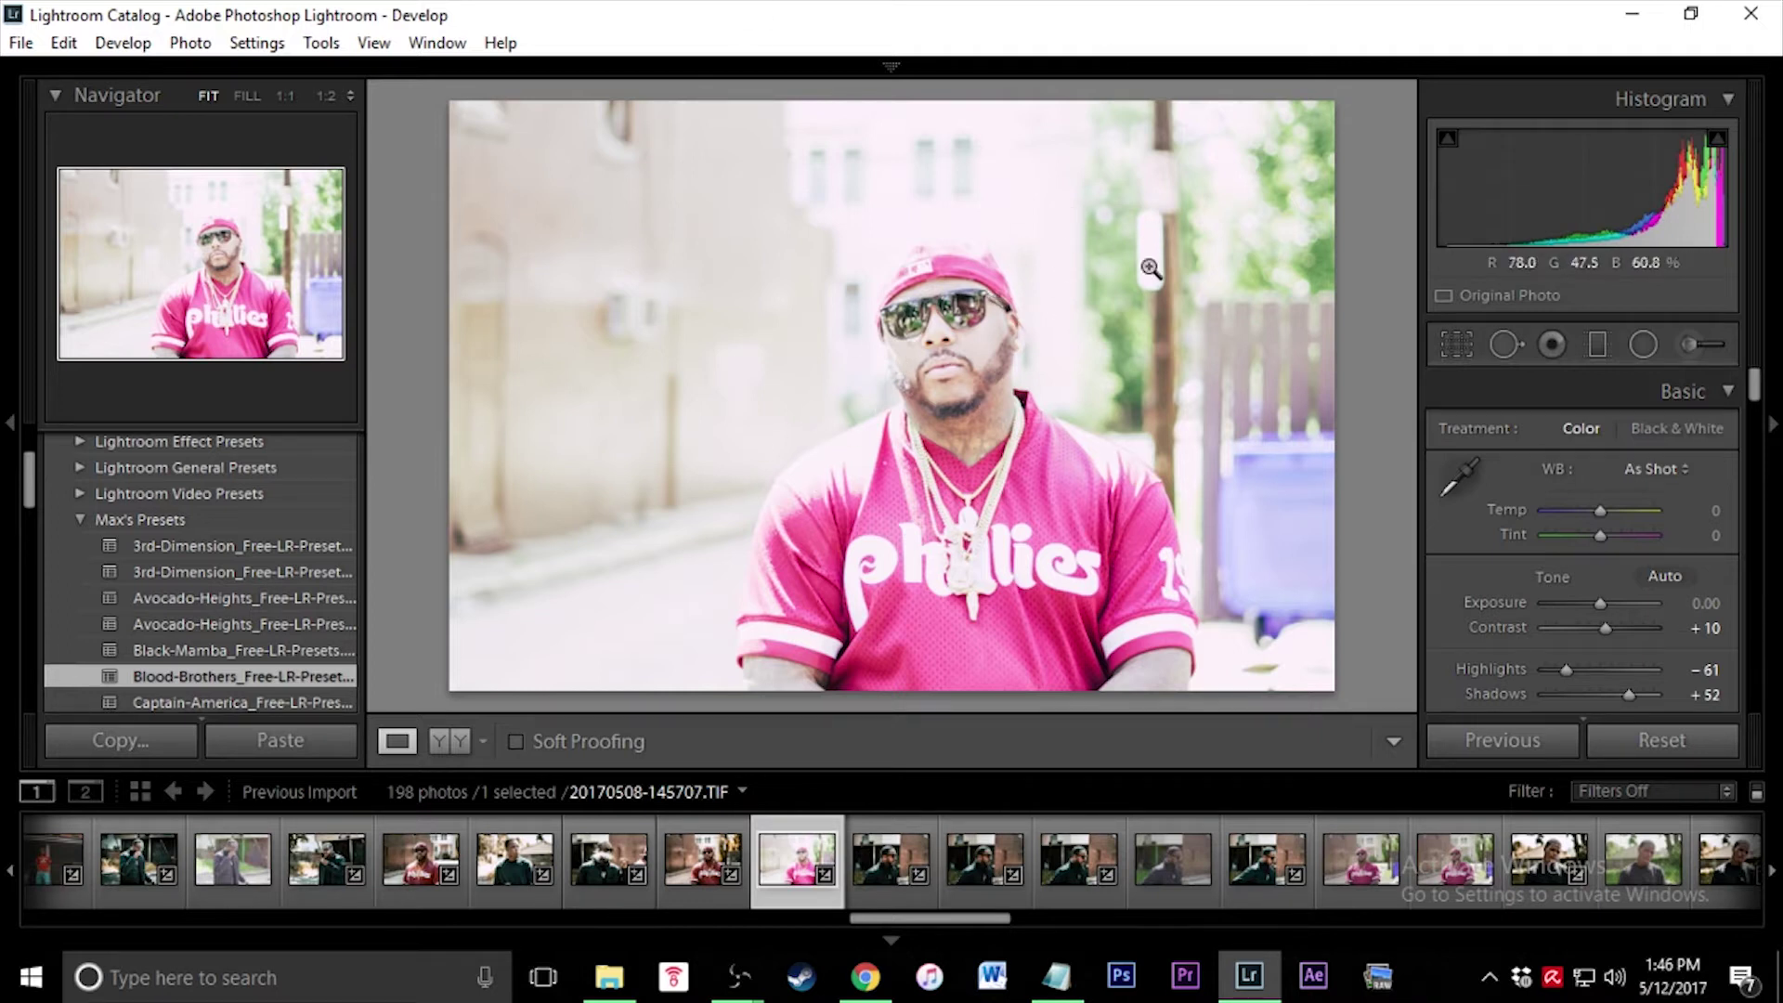
left_click_drag(1597, 600, 1584, 606)
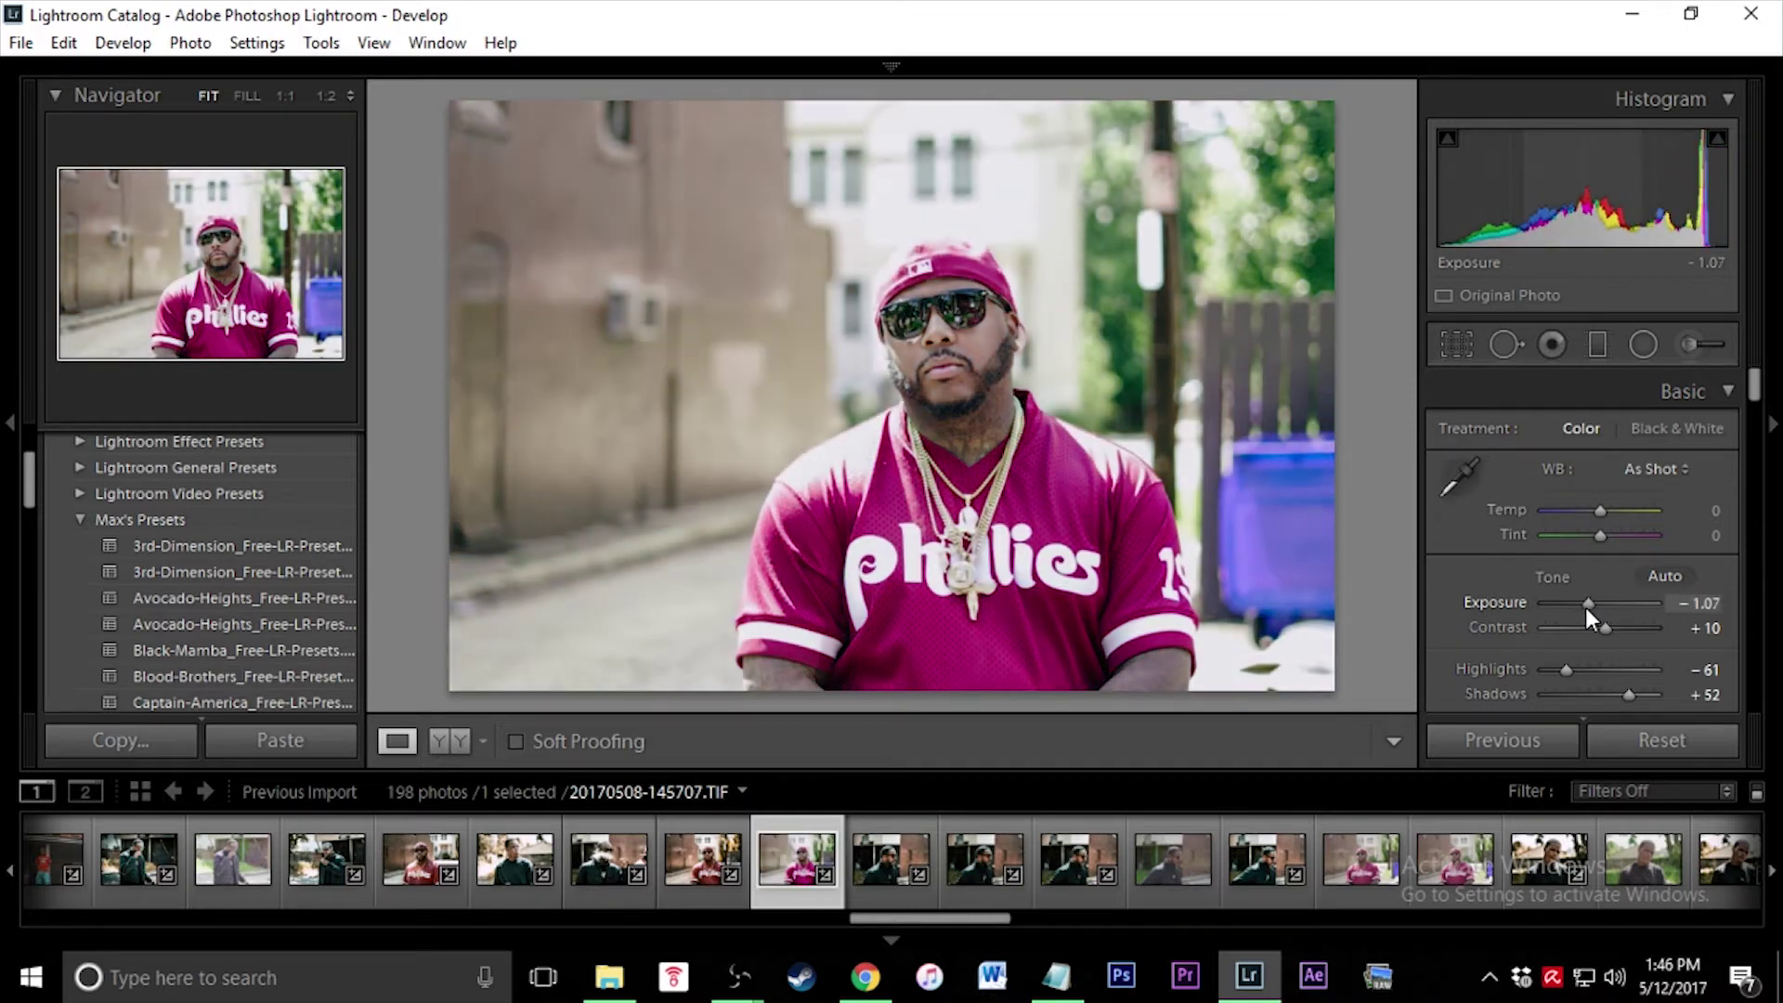
Examine the colour grading of the other edited photos from the same shoot
left_click(704, 889)
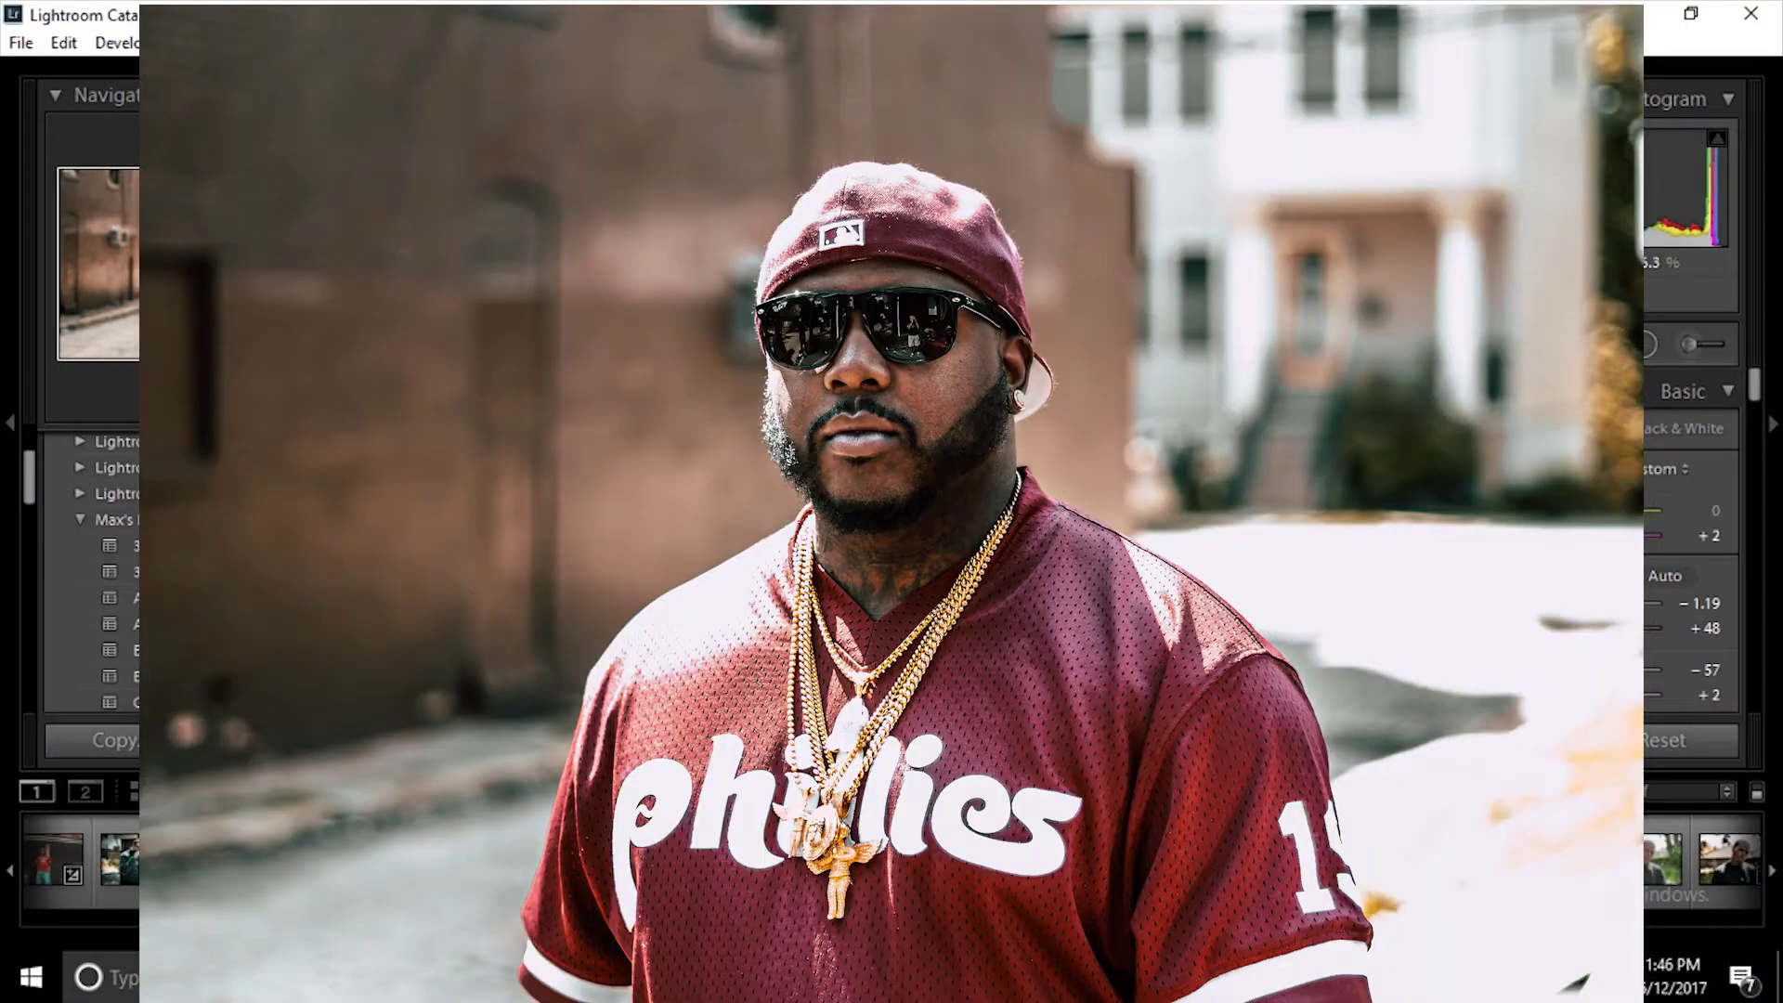
key("Right")
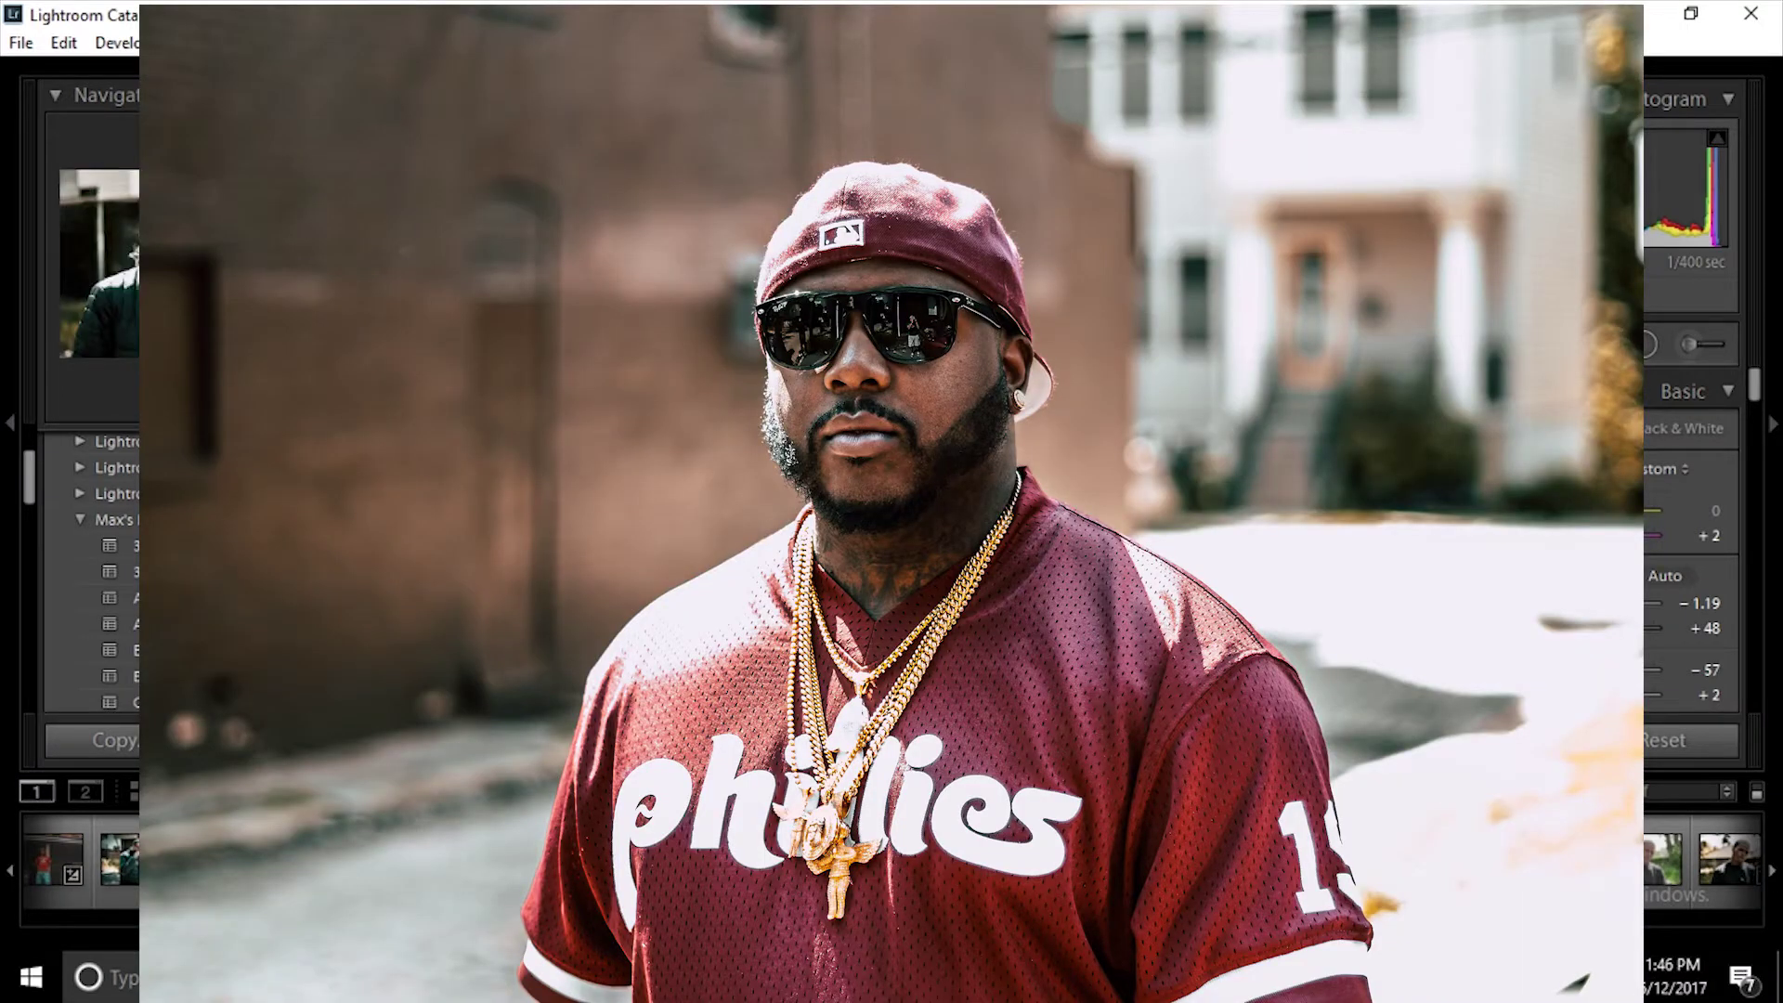
key("Left")
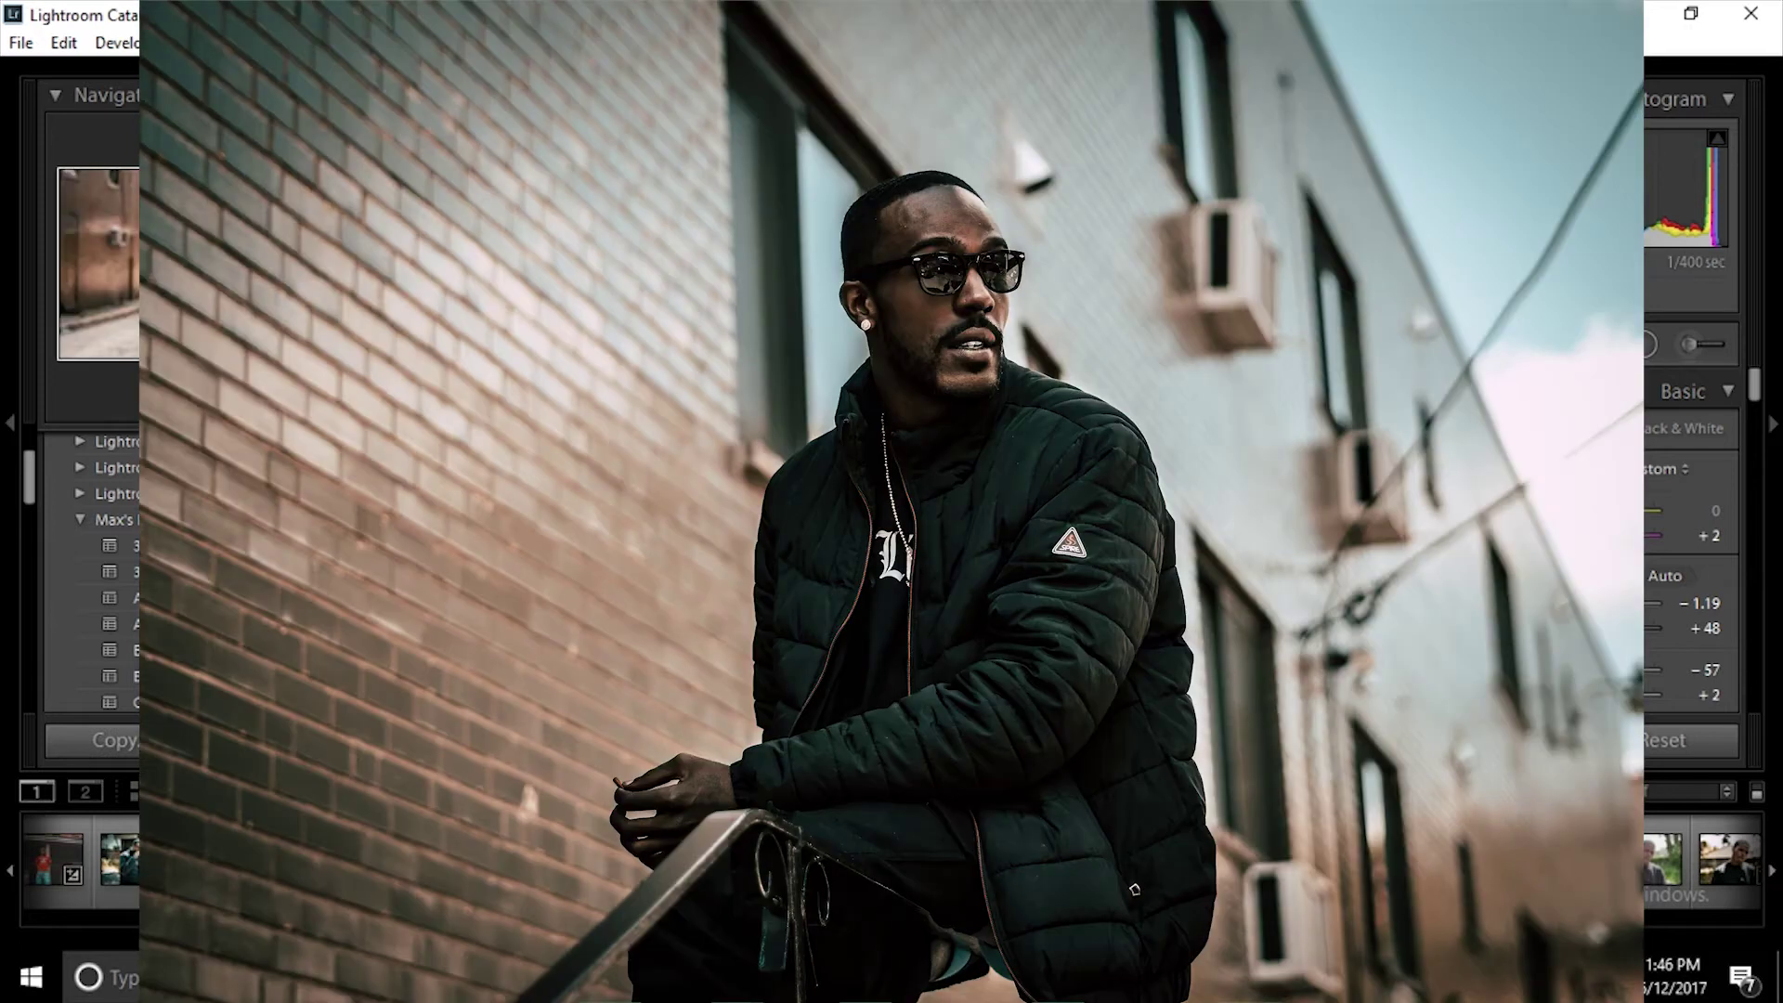
key("Right")
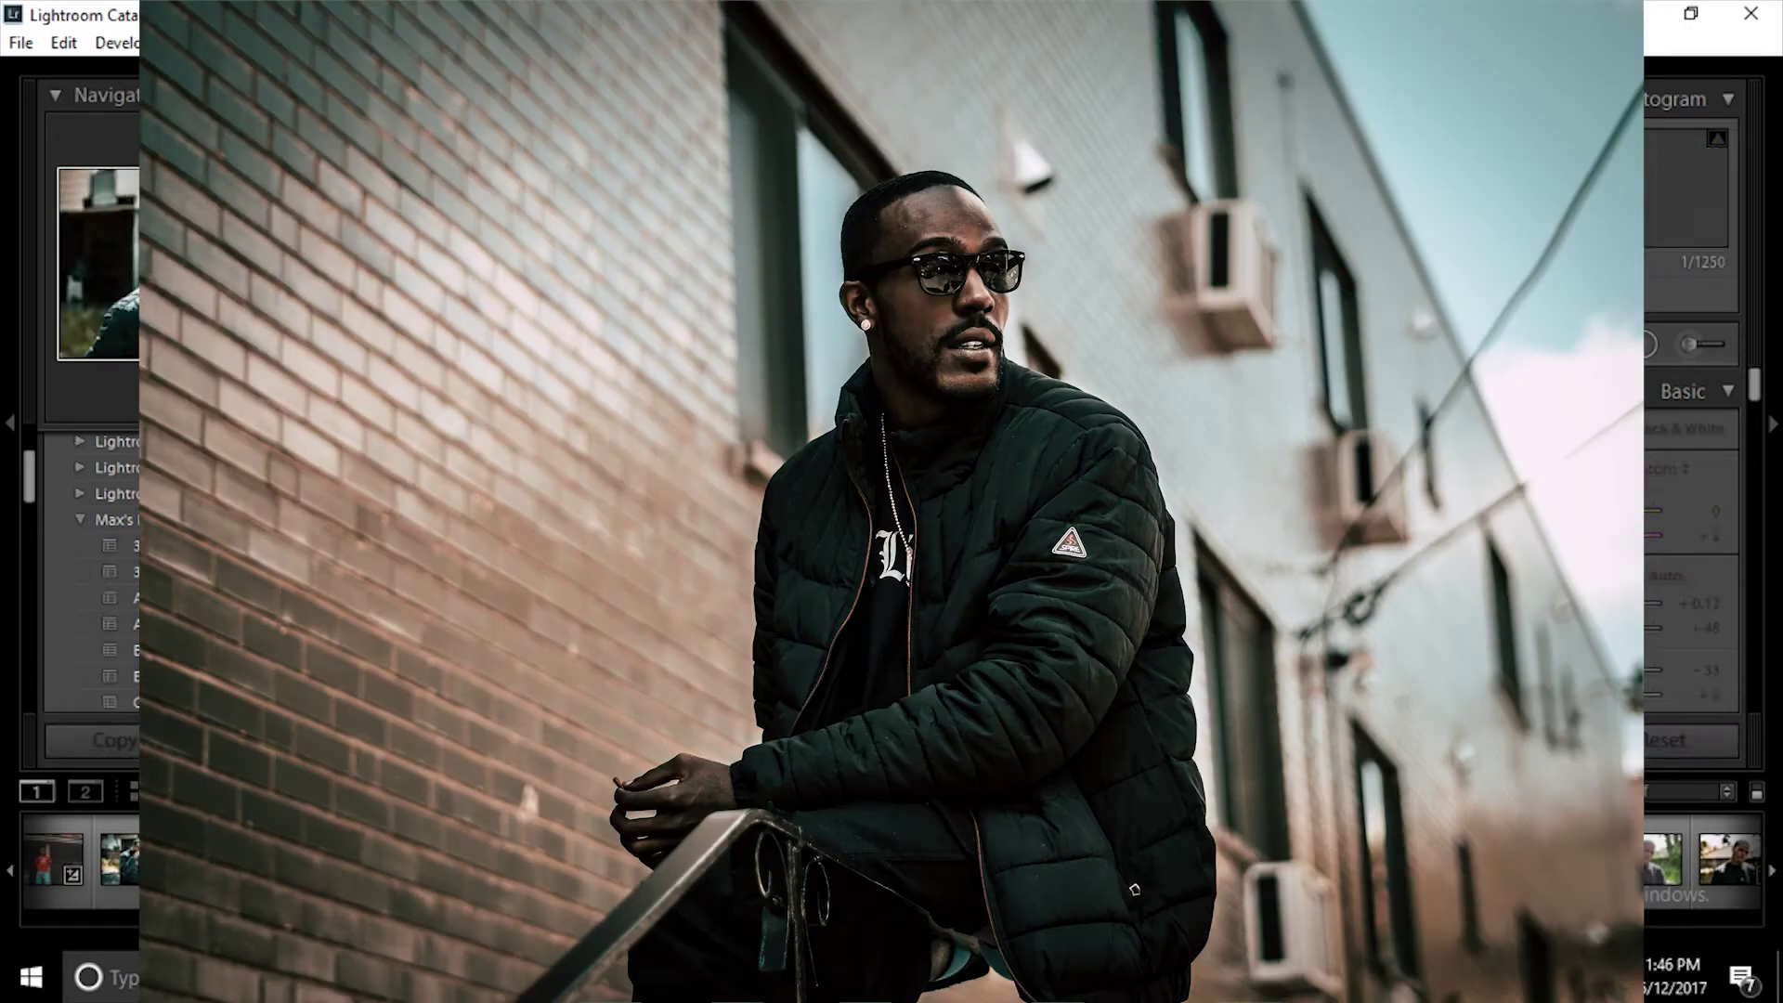
key("Left")
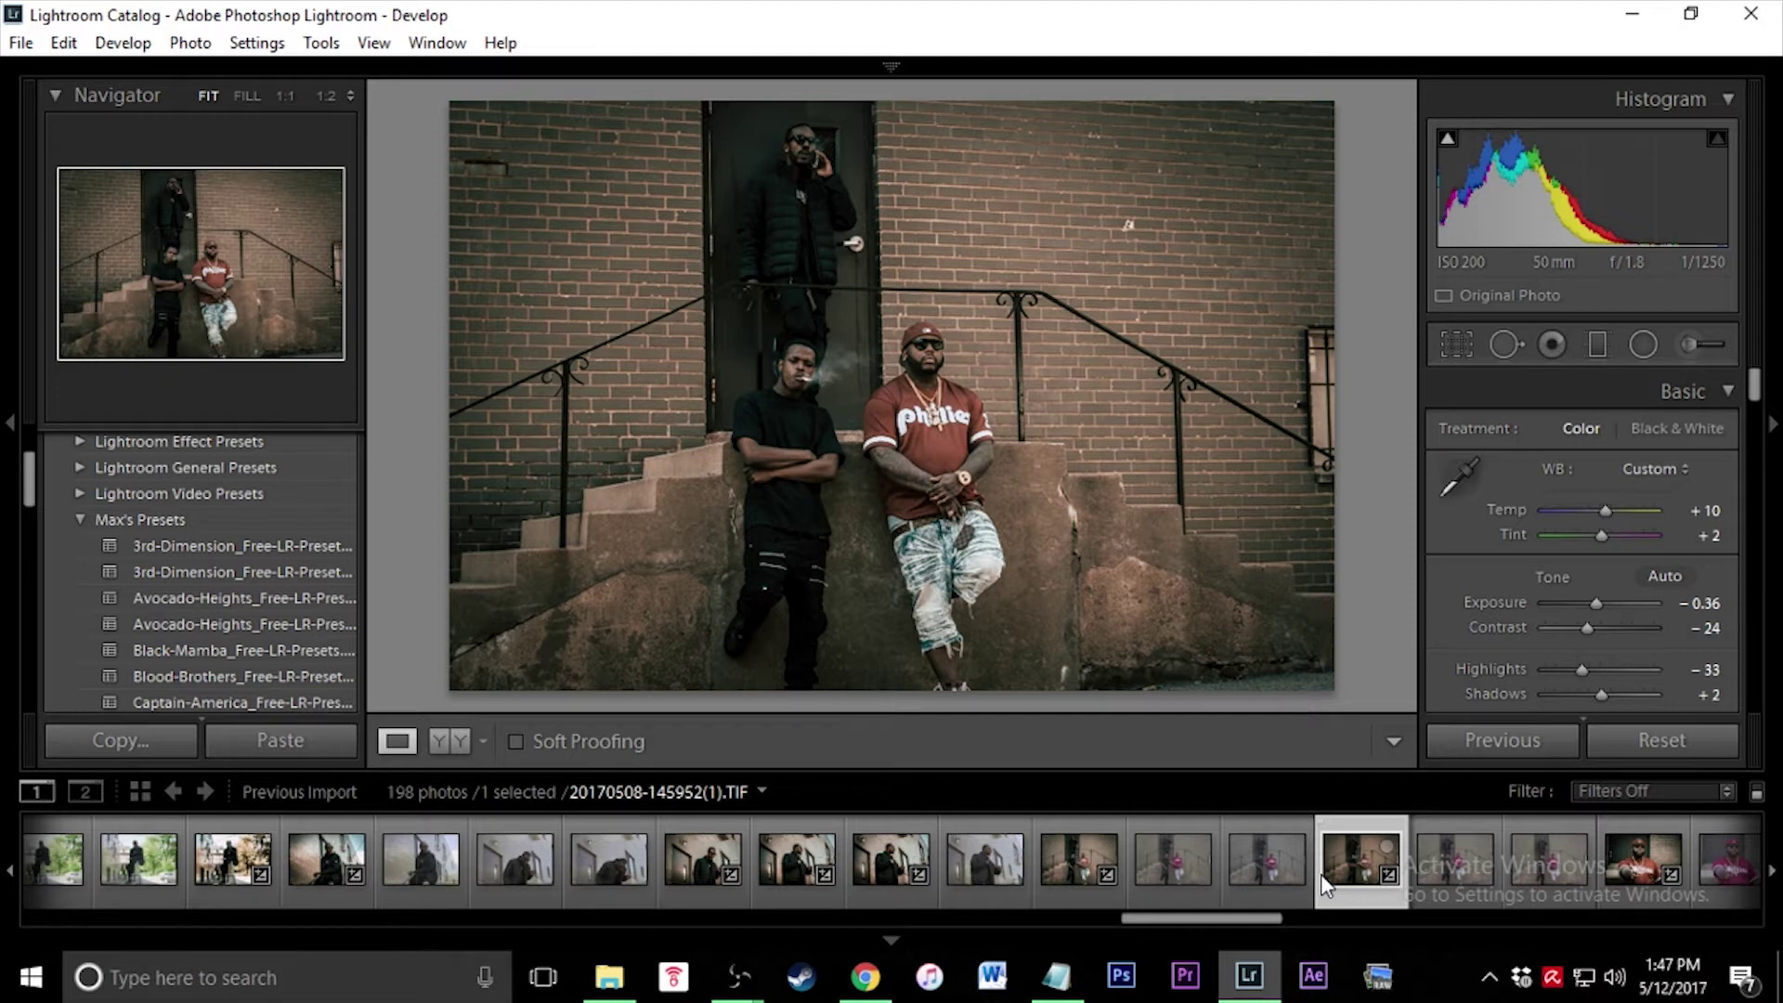
key("Right")
key("Right")
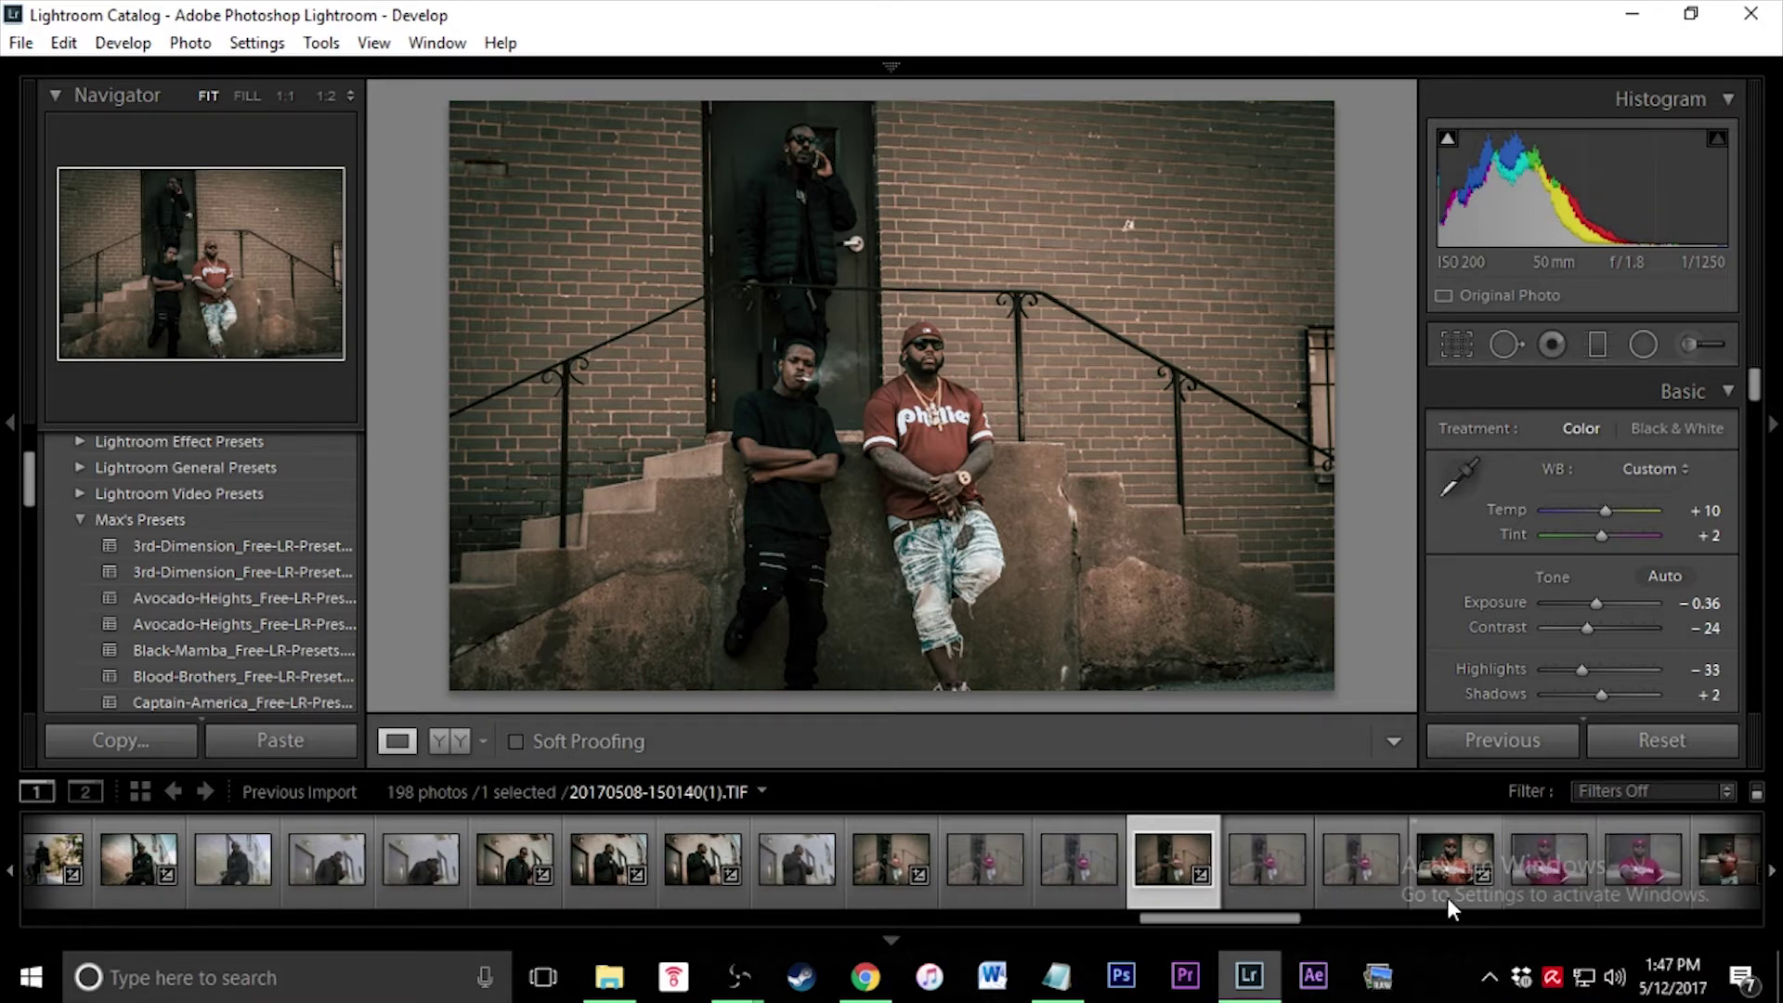
left_click(1441, 893)
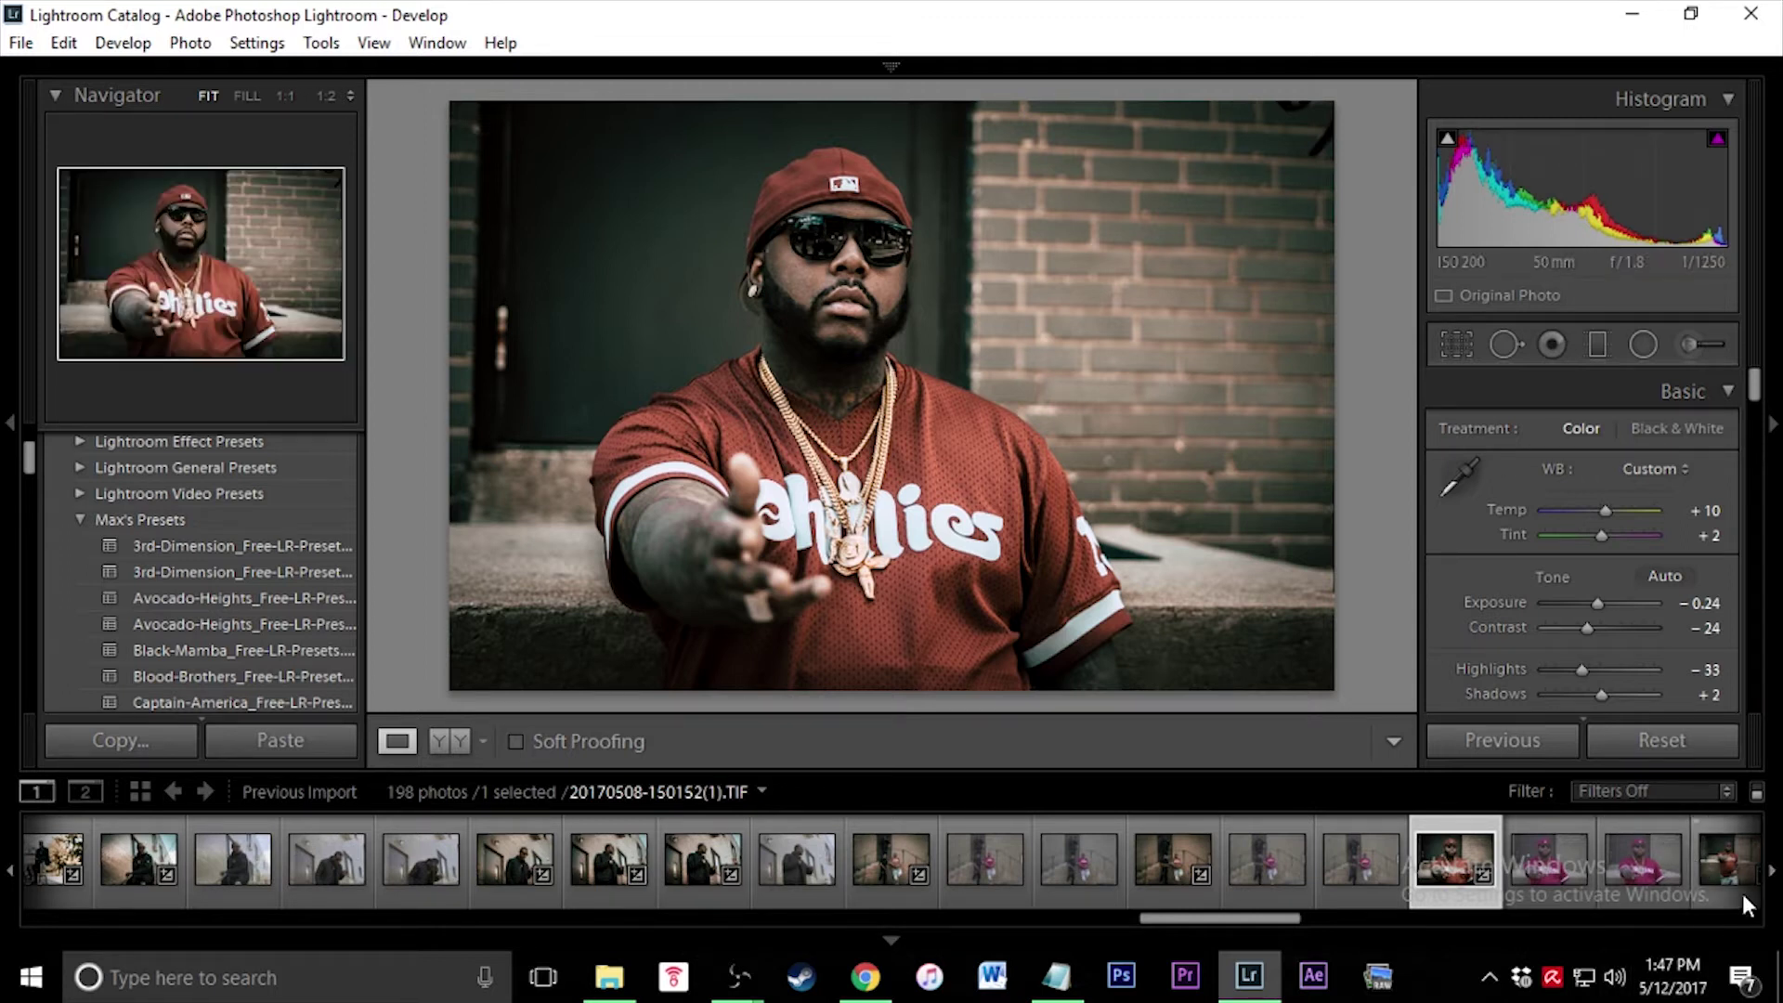
scroll(1778, 882, "down", 2)
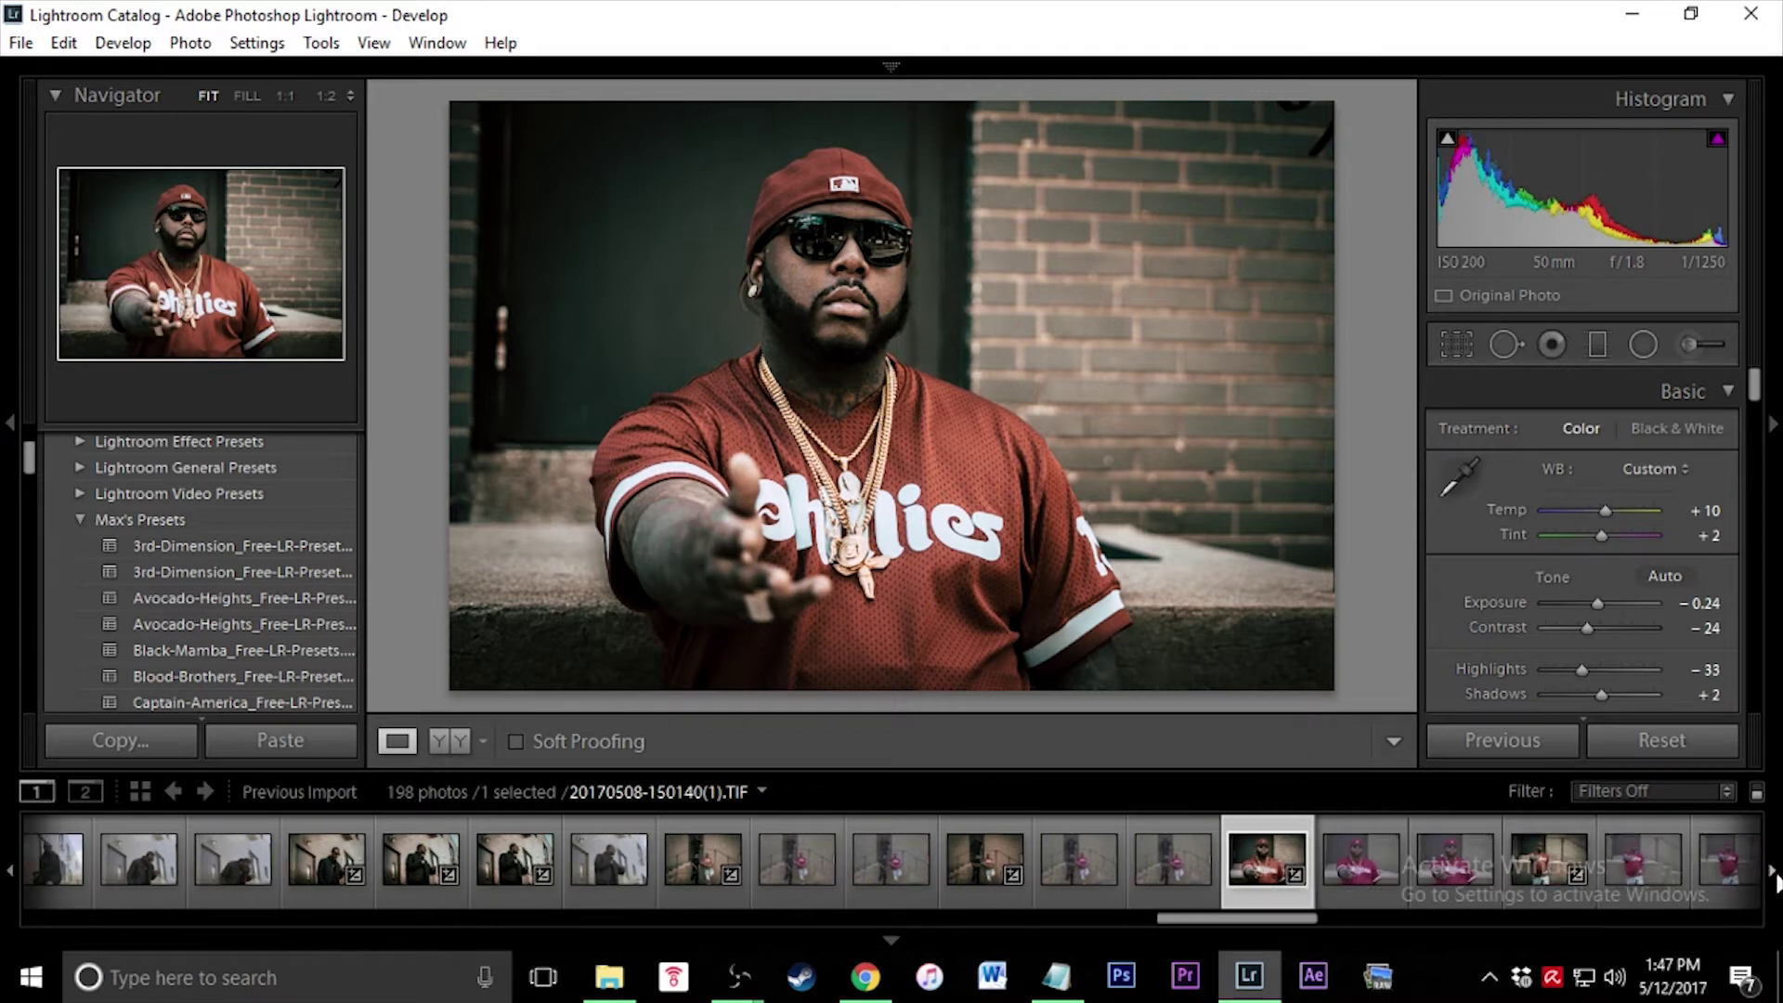
left_click(1523, 866)
Set the basic adjustments of 20170508-145707.TIF to contrast +43, clarity +100, vibrance −2 and saturation −17
scroll(1506, 625, "down", 2)
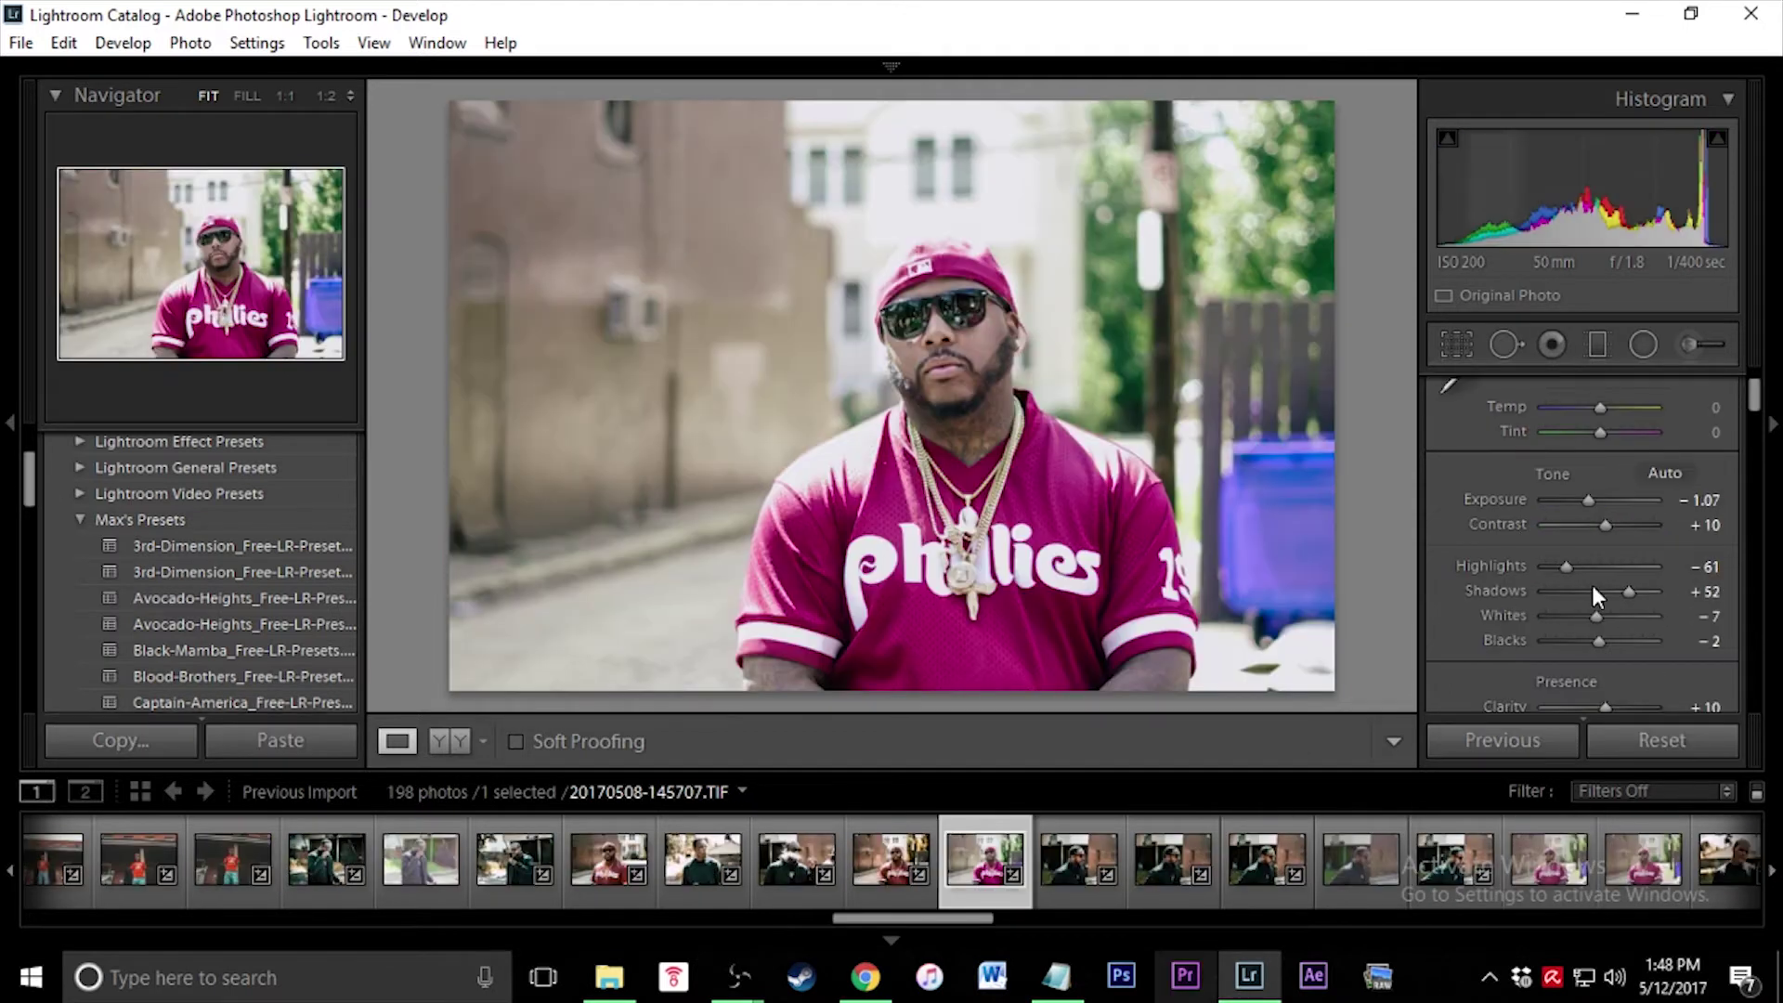
mouse_move(1608, 525)
left_mouse_down()
mouse_move(1648, 526)
mouse_move(1623, 531)
left_mouse_up()
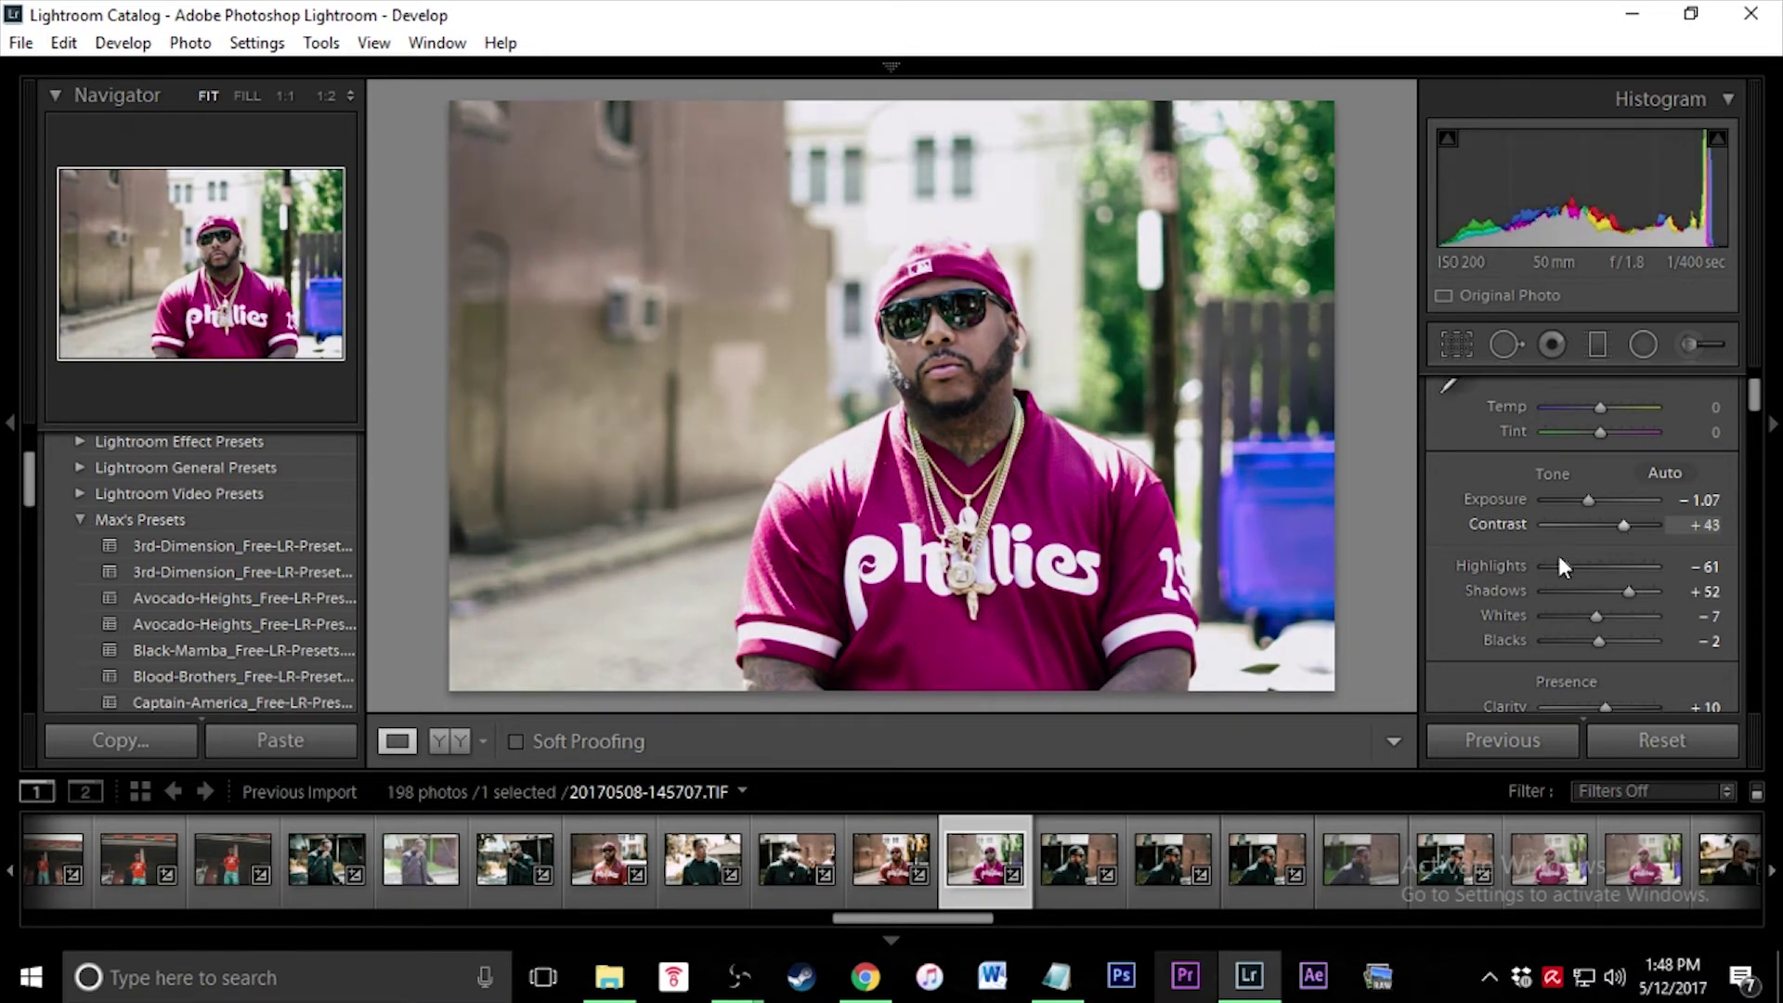
scroll(1517, 583, "down", 2)
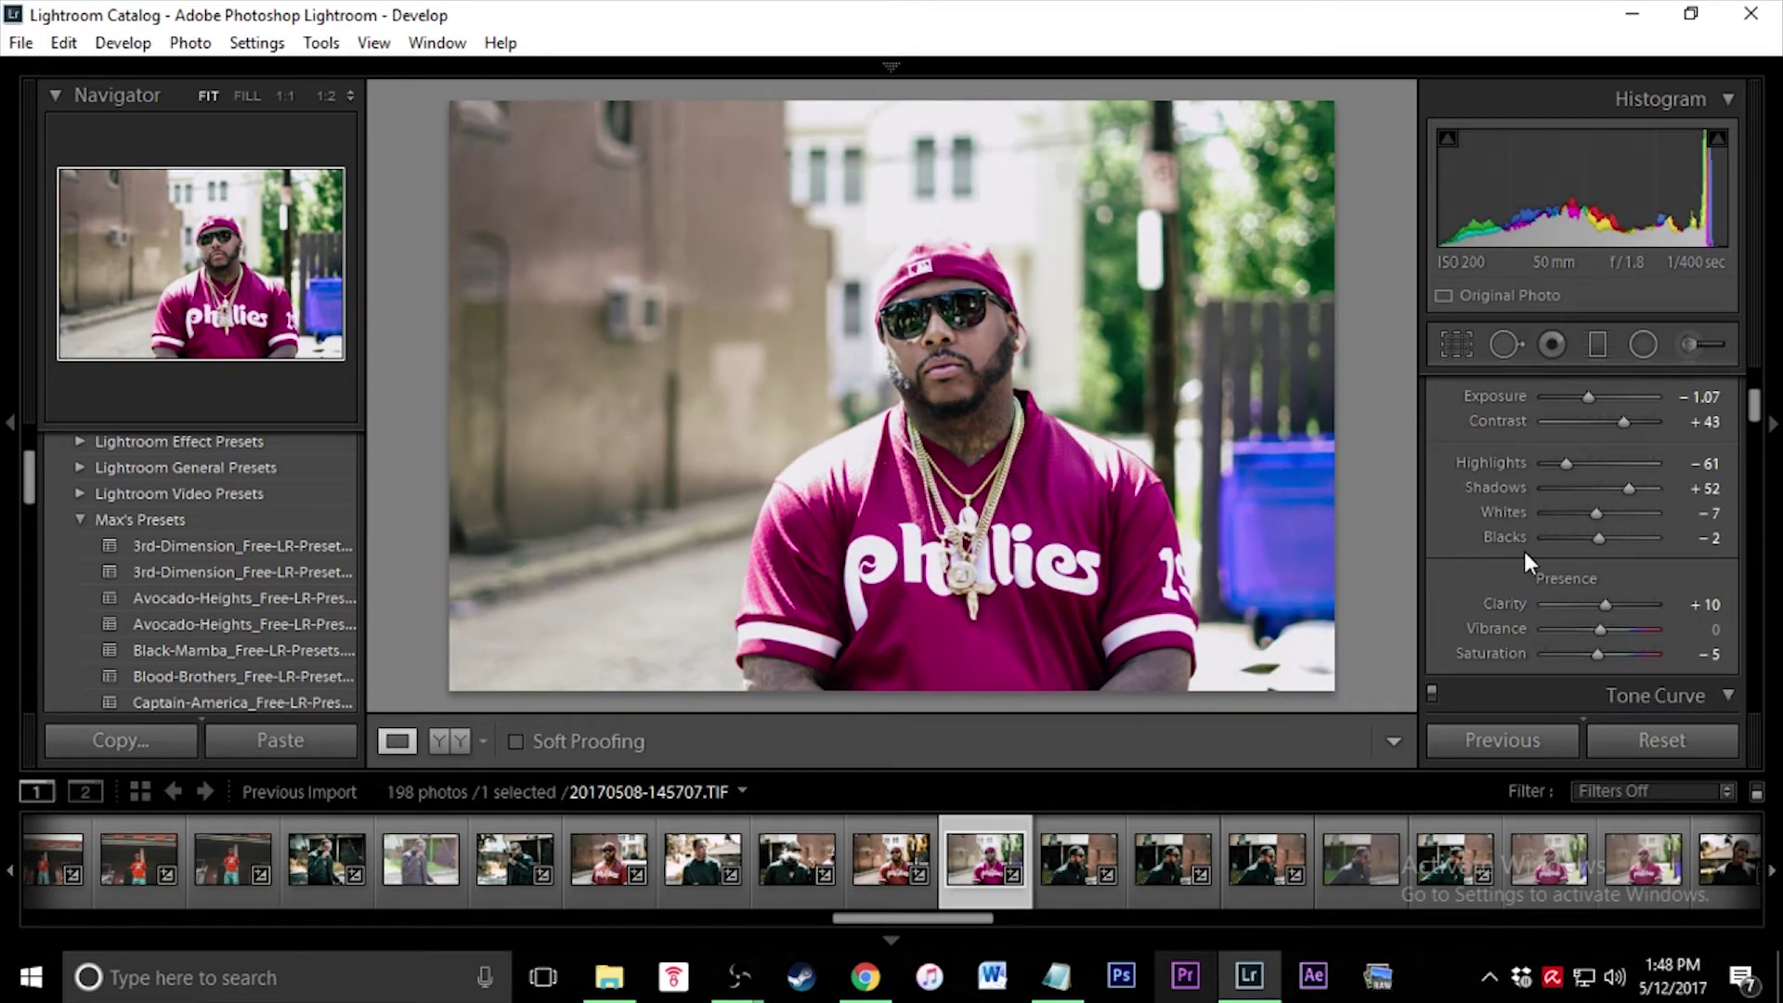
left_click_drag(1606, 605, 1662, 605)
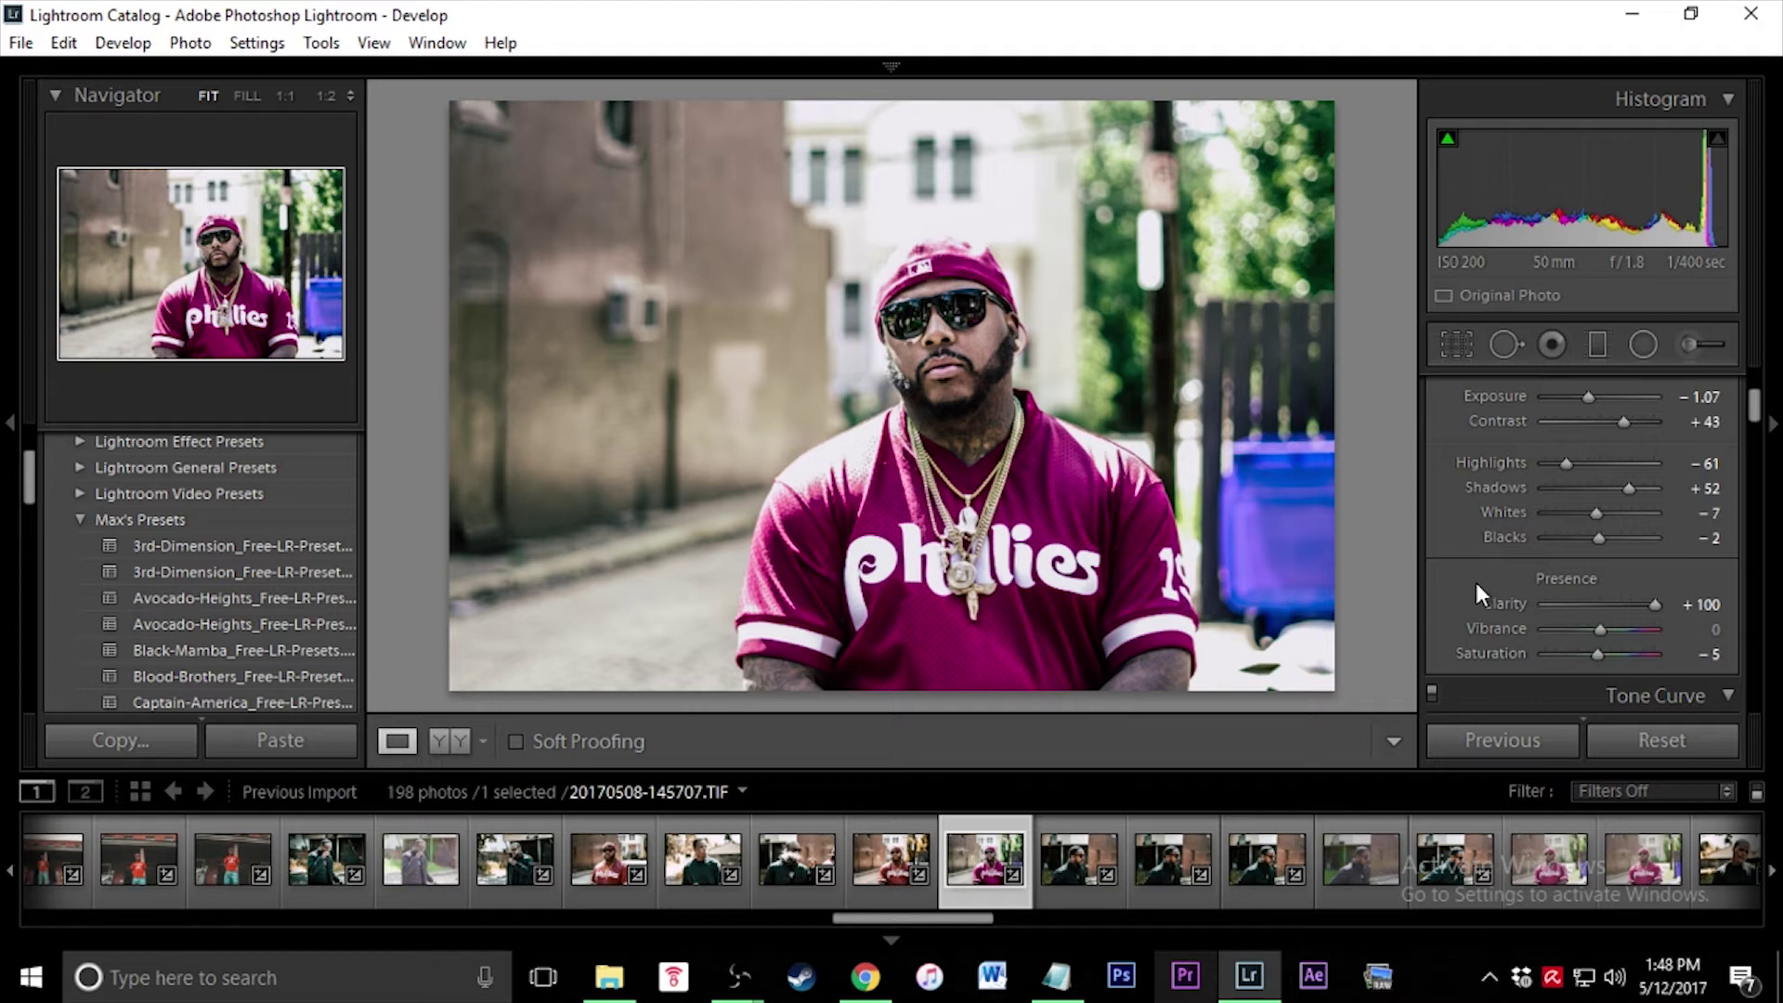
scroll(1478, 580, "down", 1)
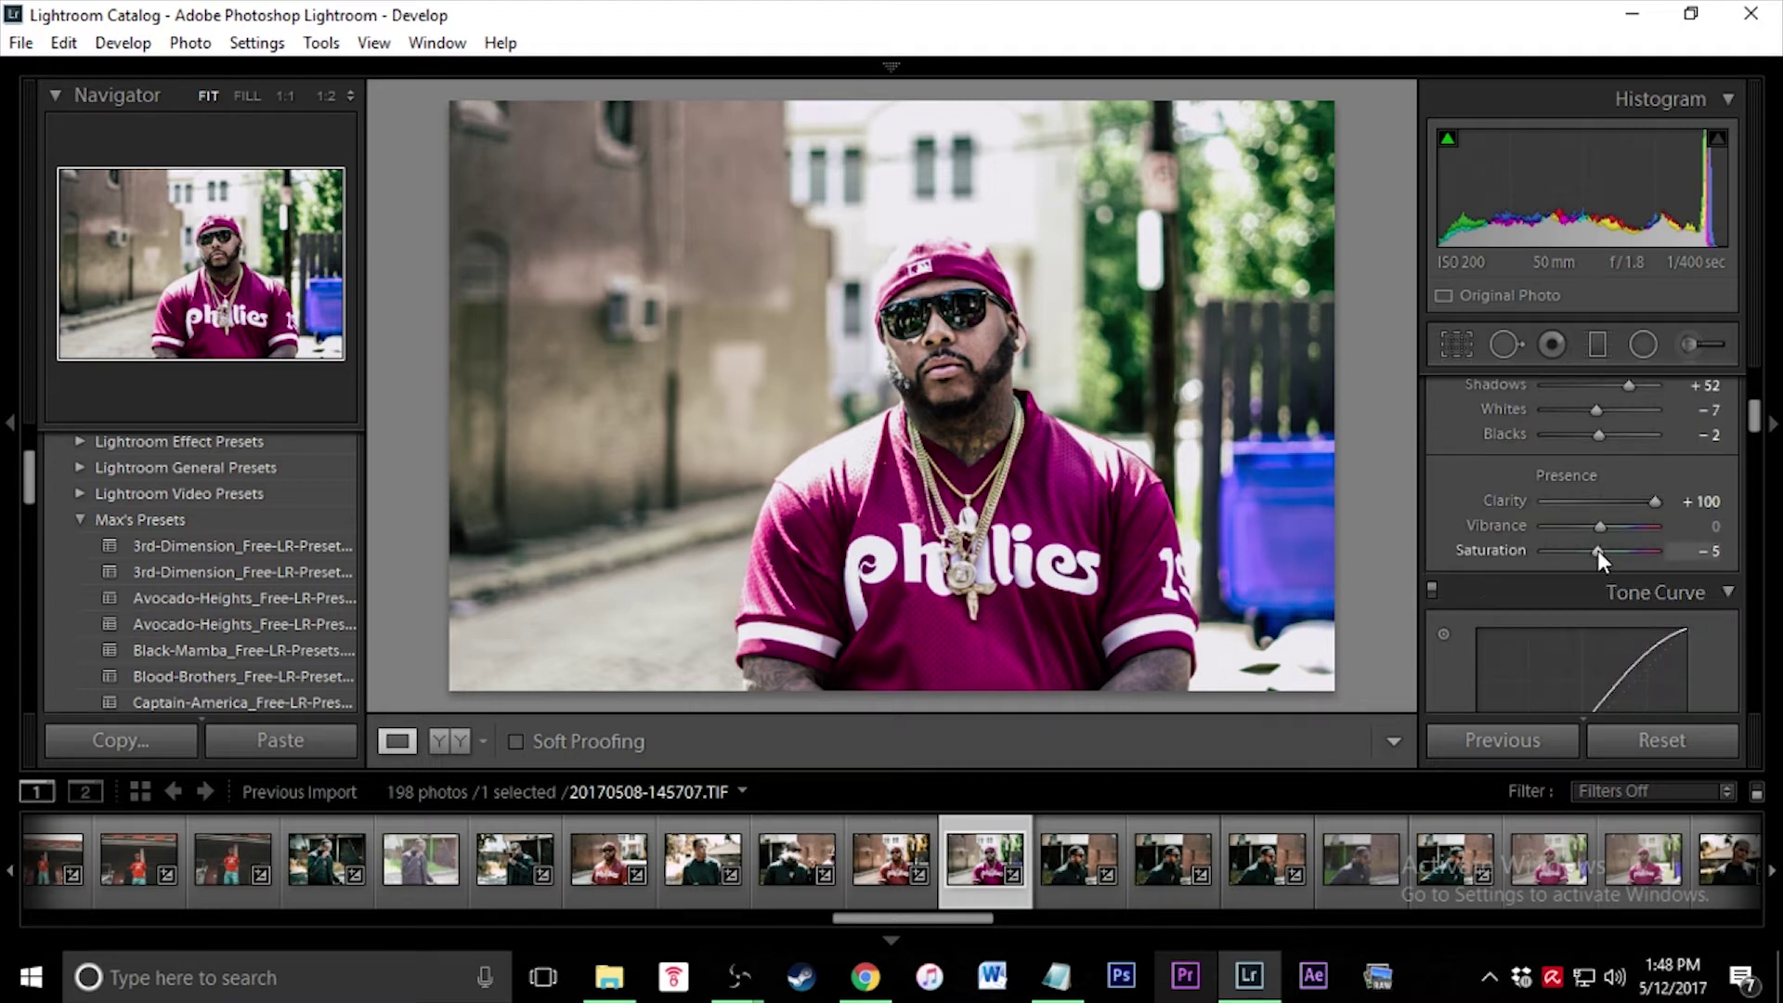
left_click_drag(1596, 550, 1591, 554)
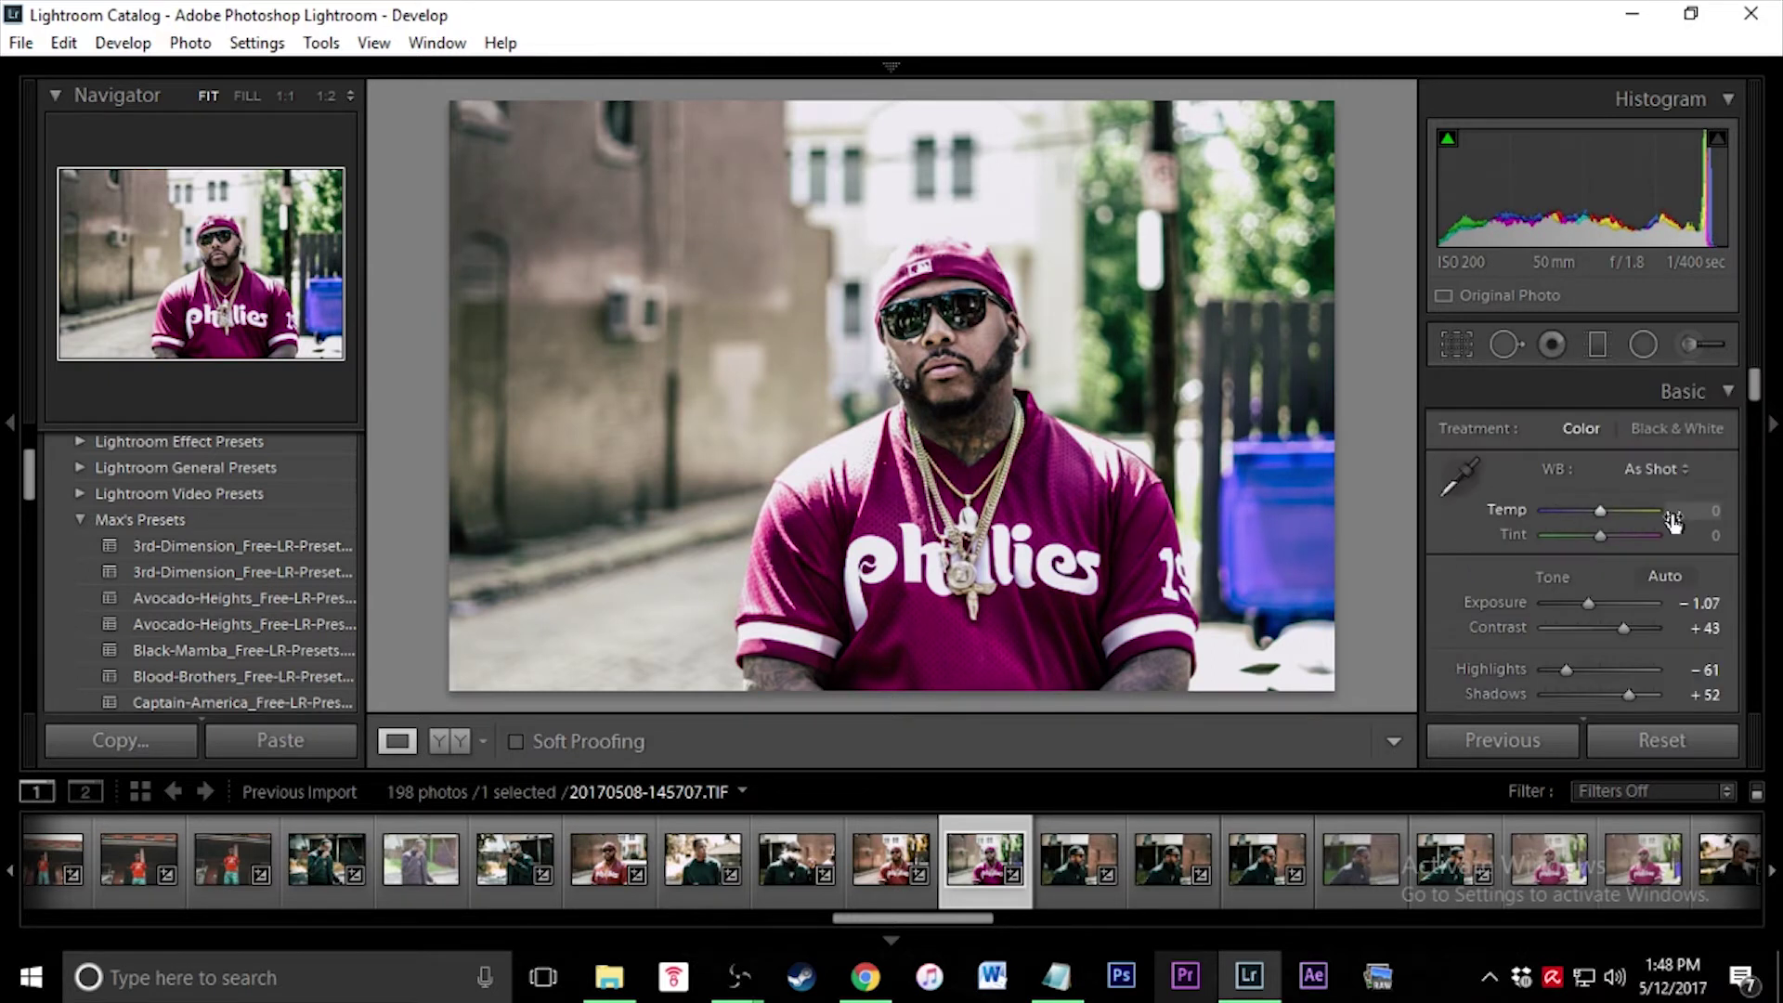
Set the white balance temperature to +7 and compare the photo with its edited copy
left_click(1715, 513)
type("1")
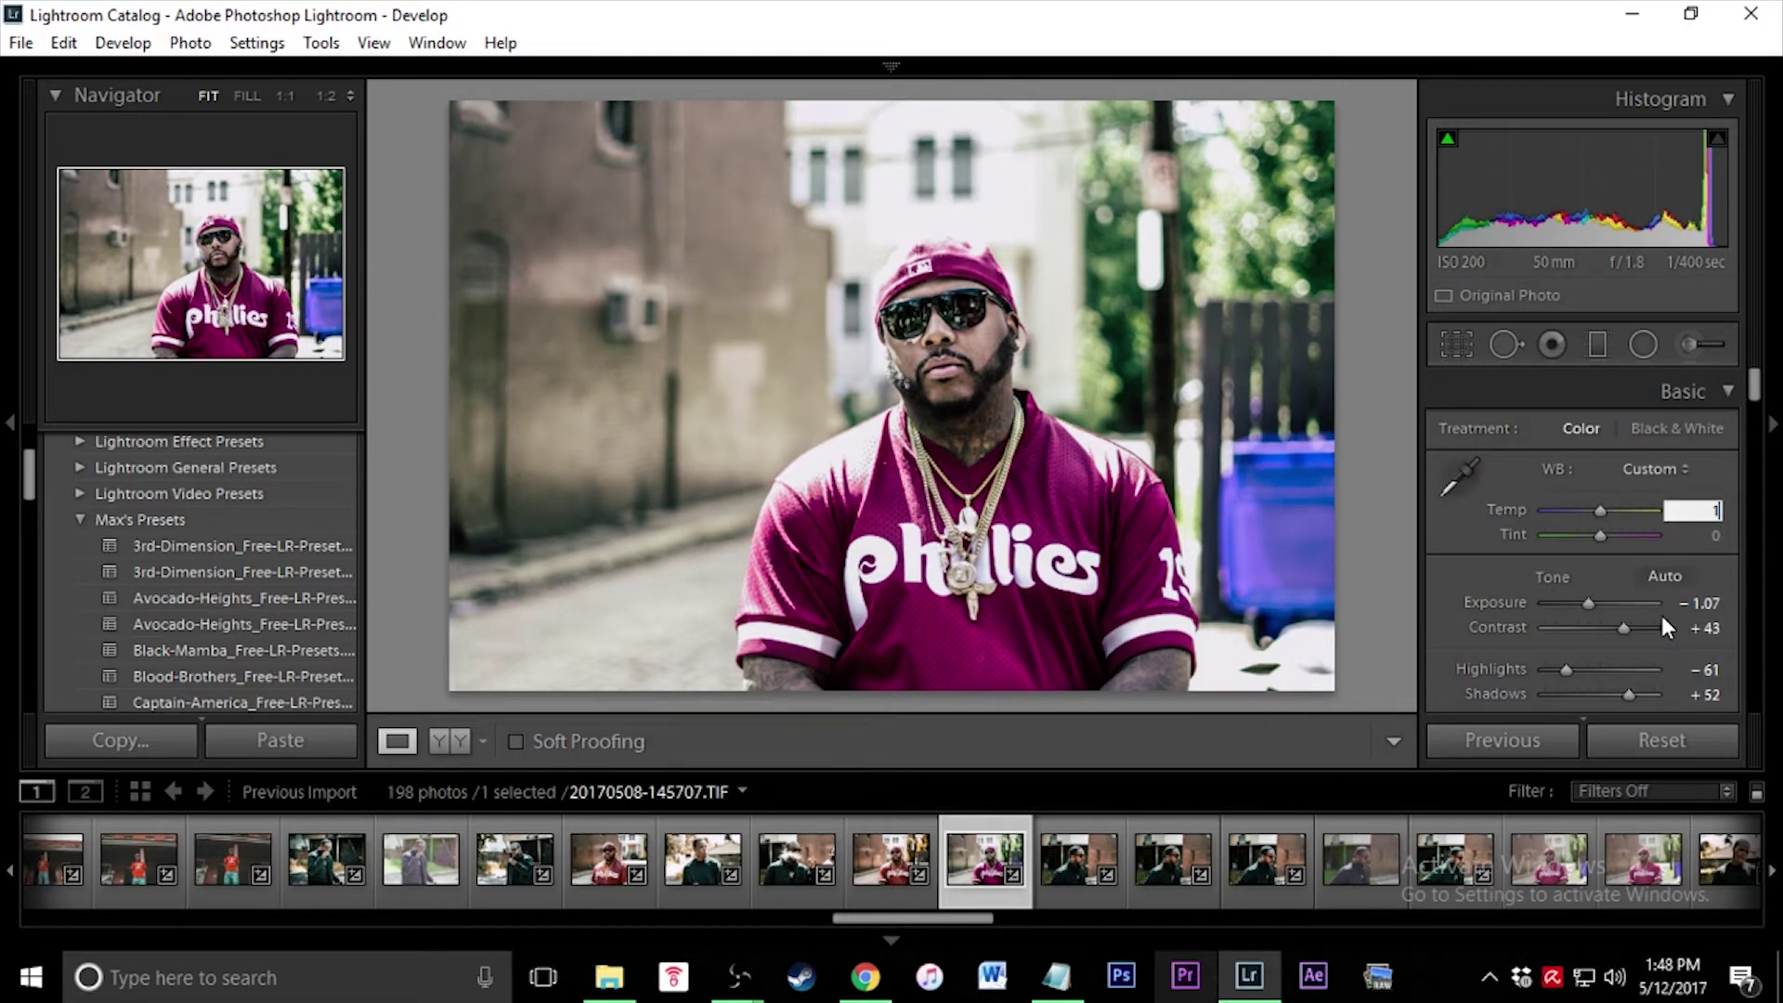
key("BackSpace")
type("7")
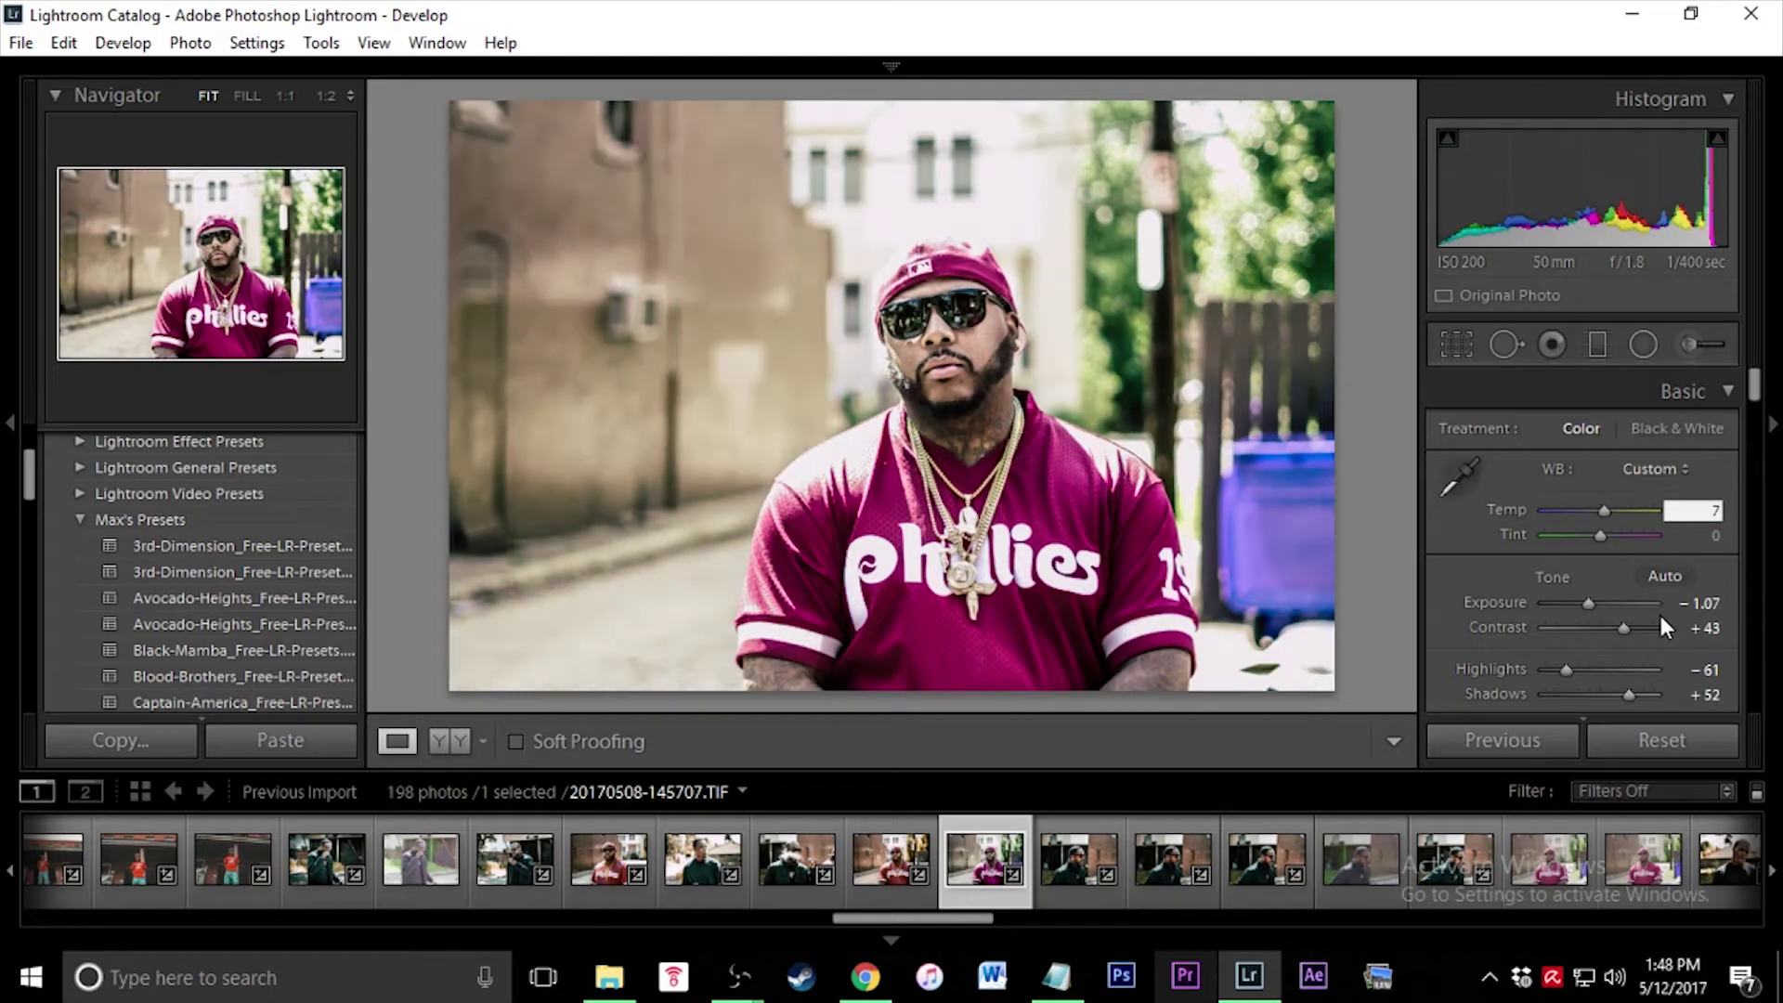
key("Return")
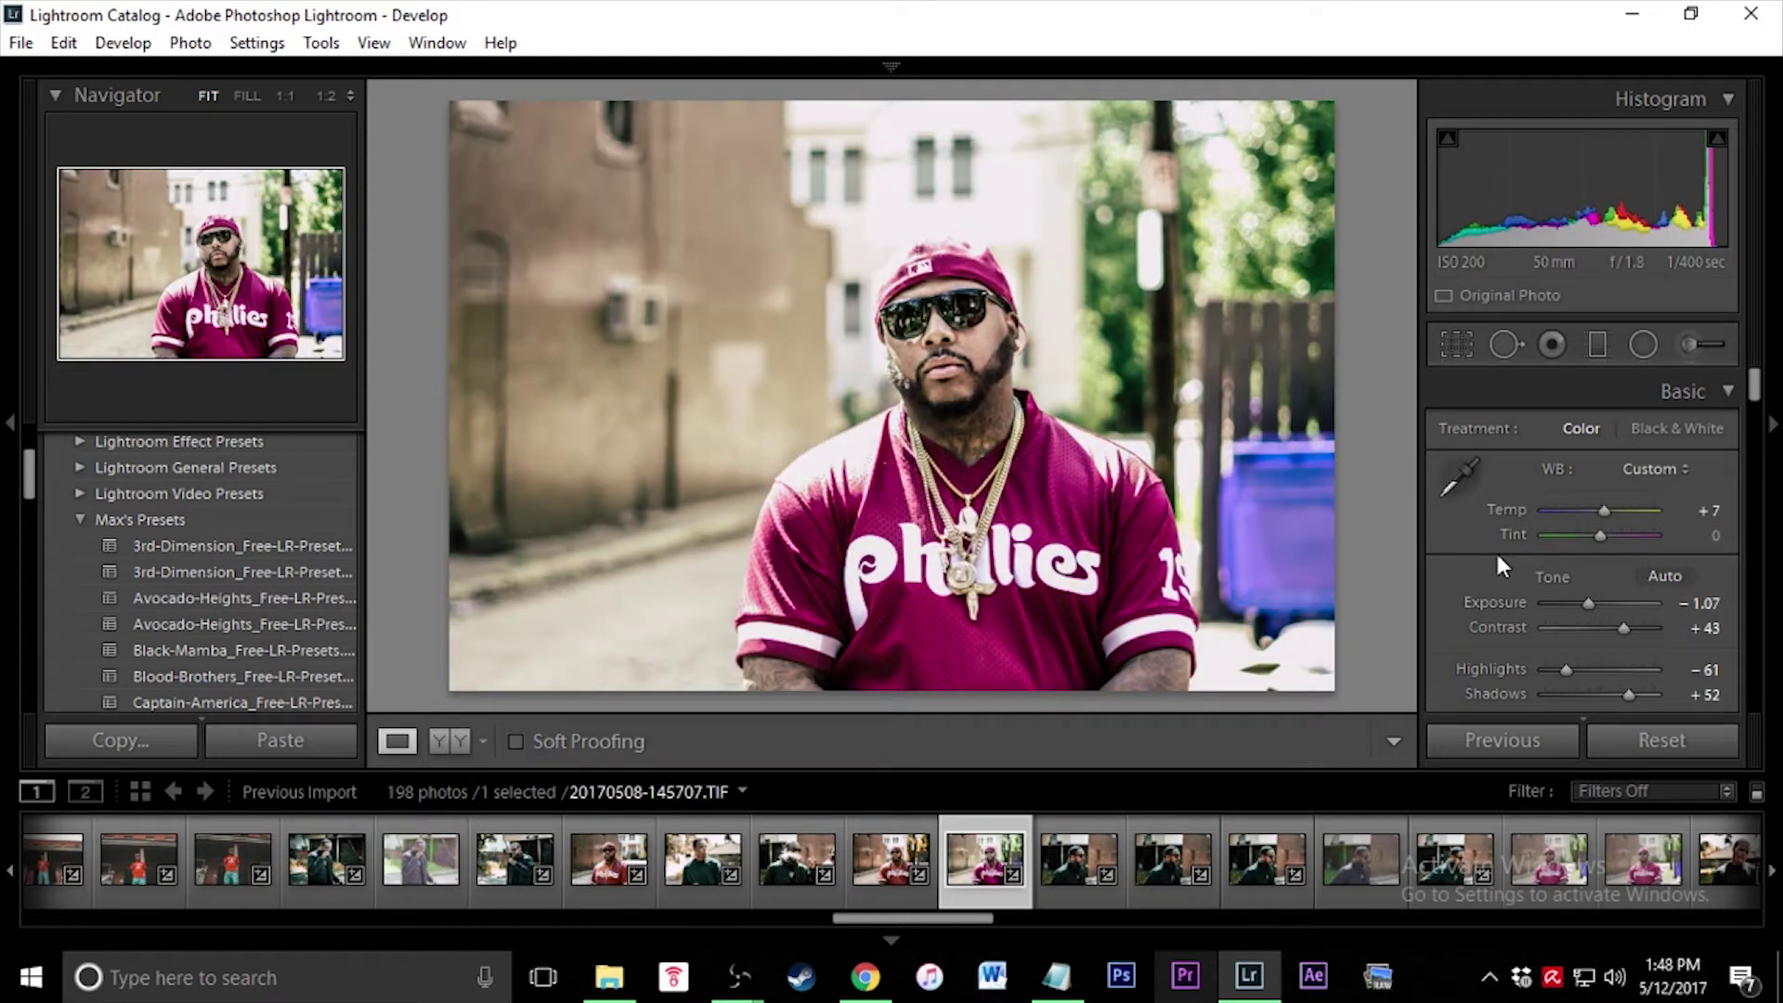
left_click(853, 884)
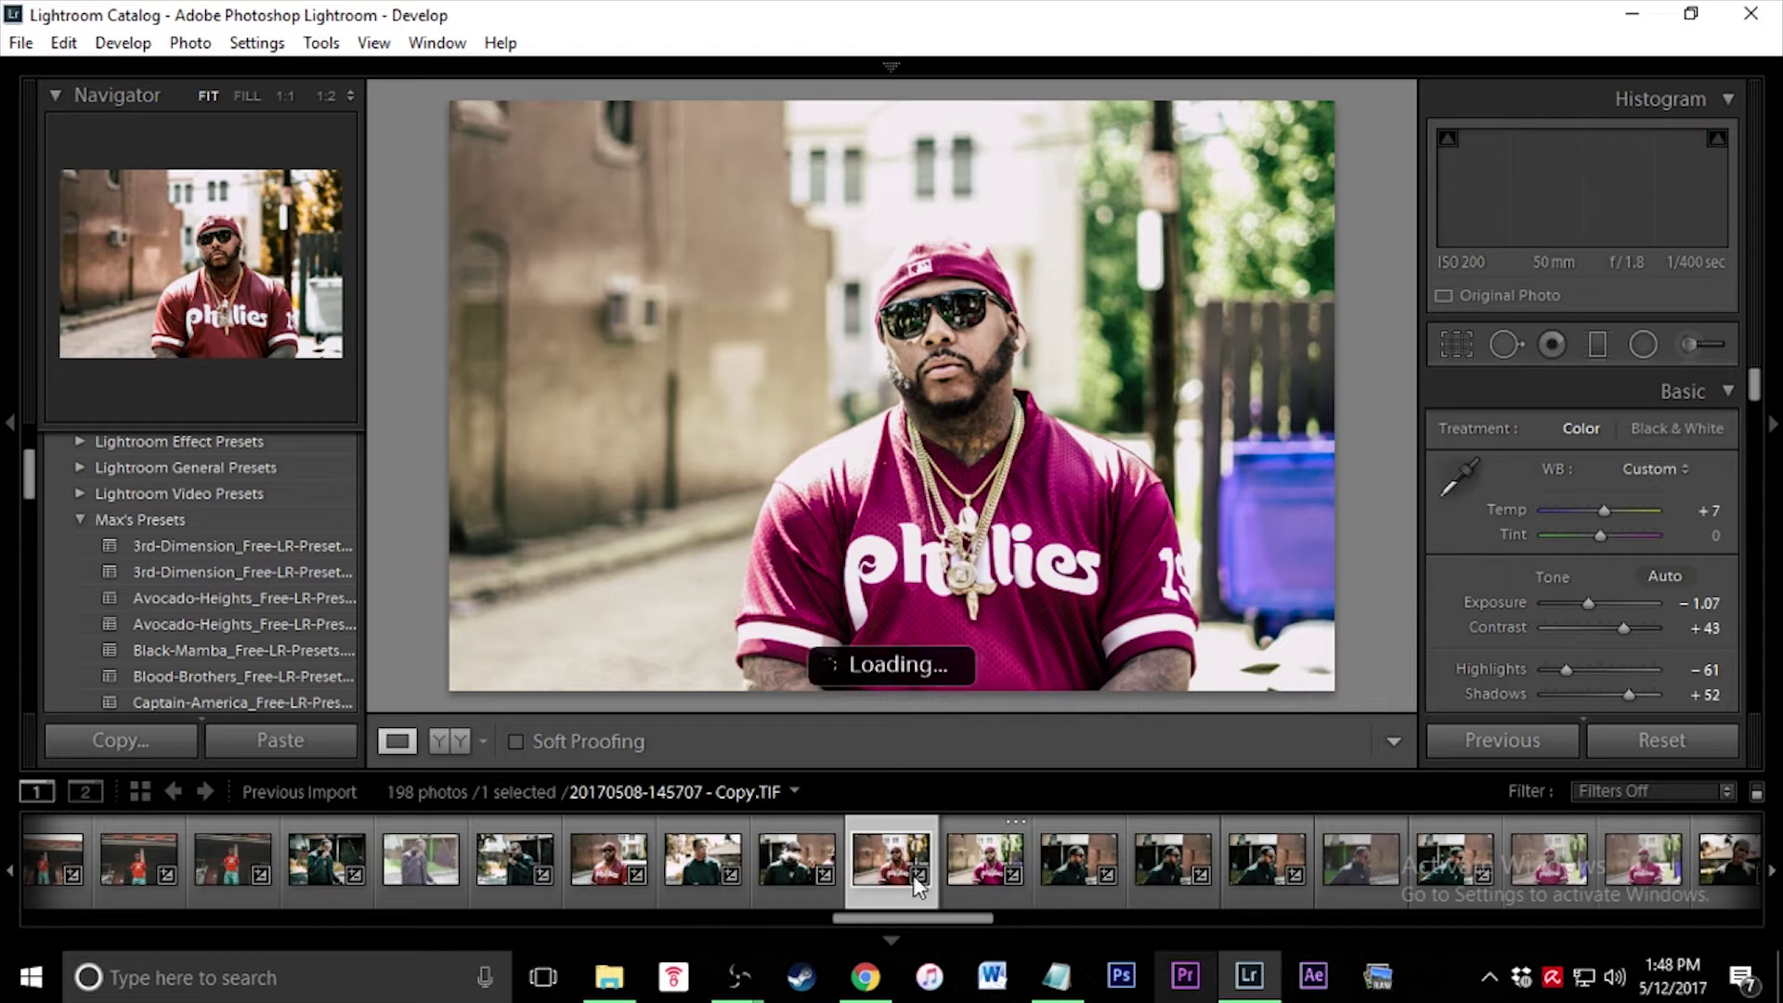
left_click(966, 872)
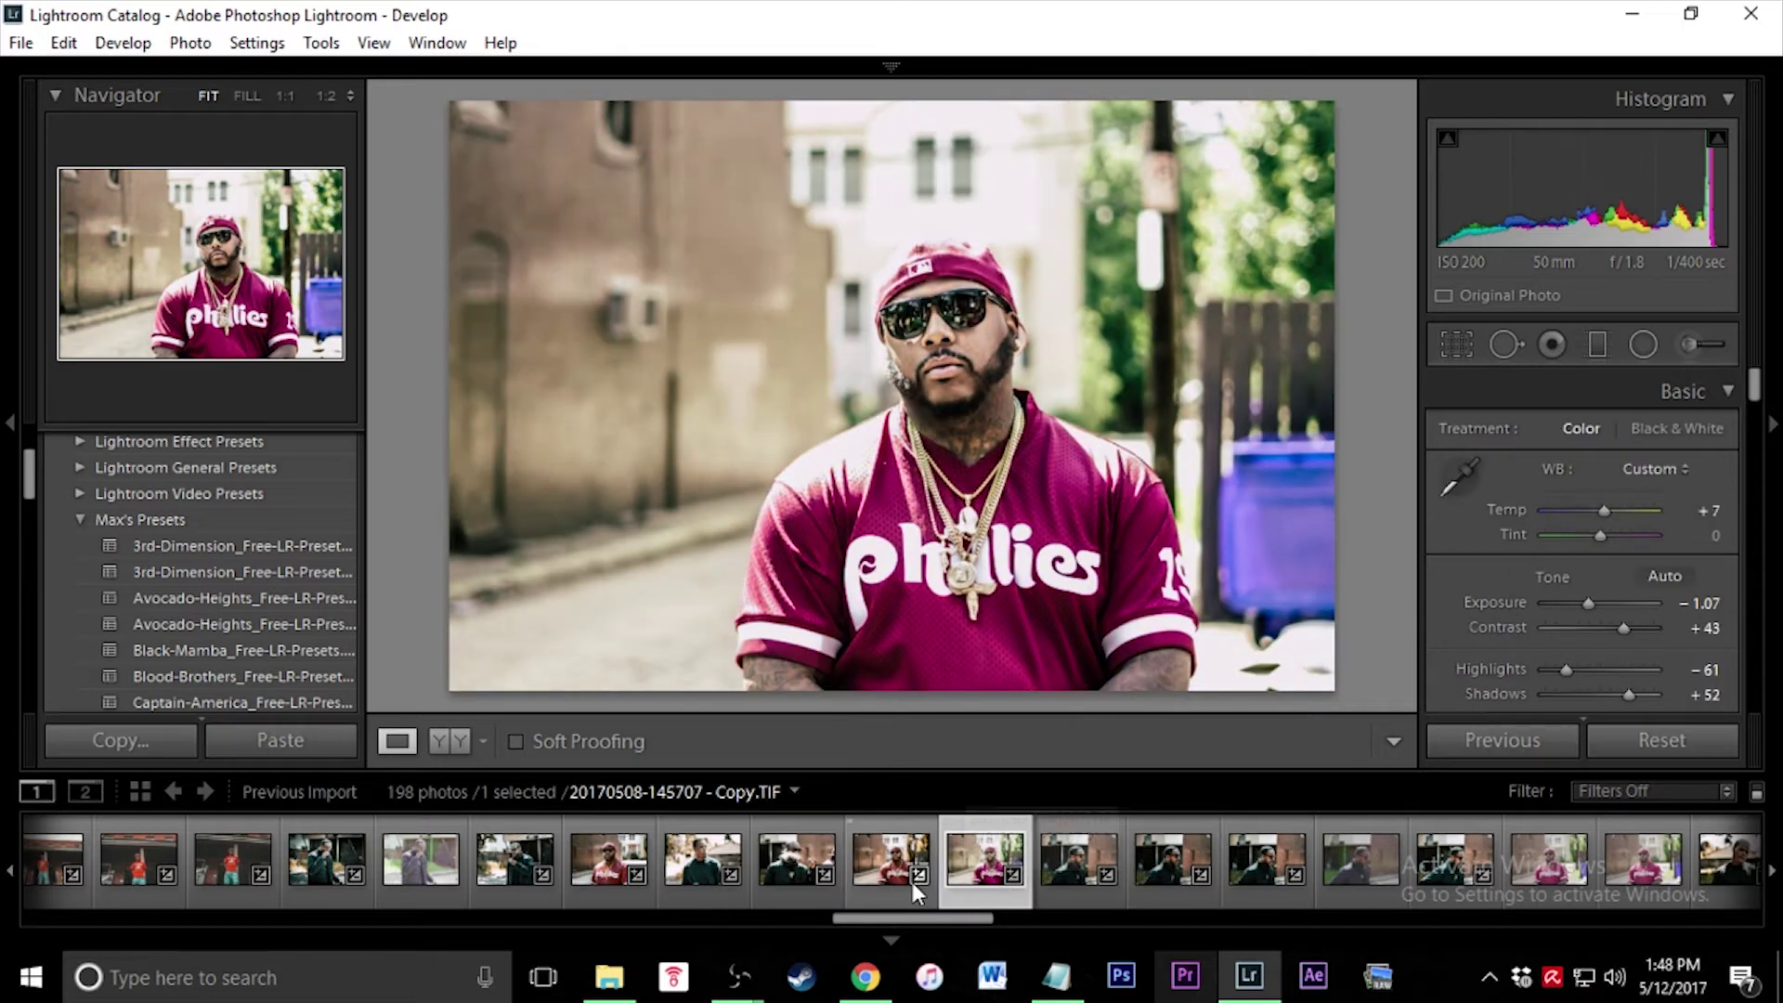
Reshape the tone curve by moving its region split points outward and lowering the shadows to −98
scroll(1475, 579, "down", 5)
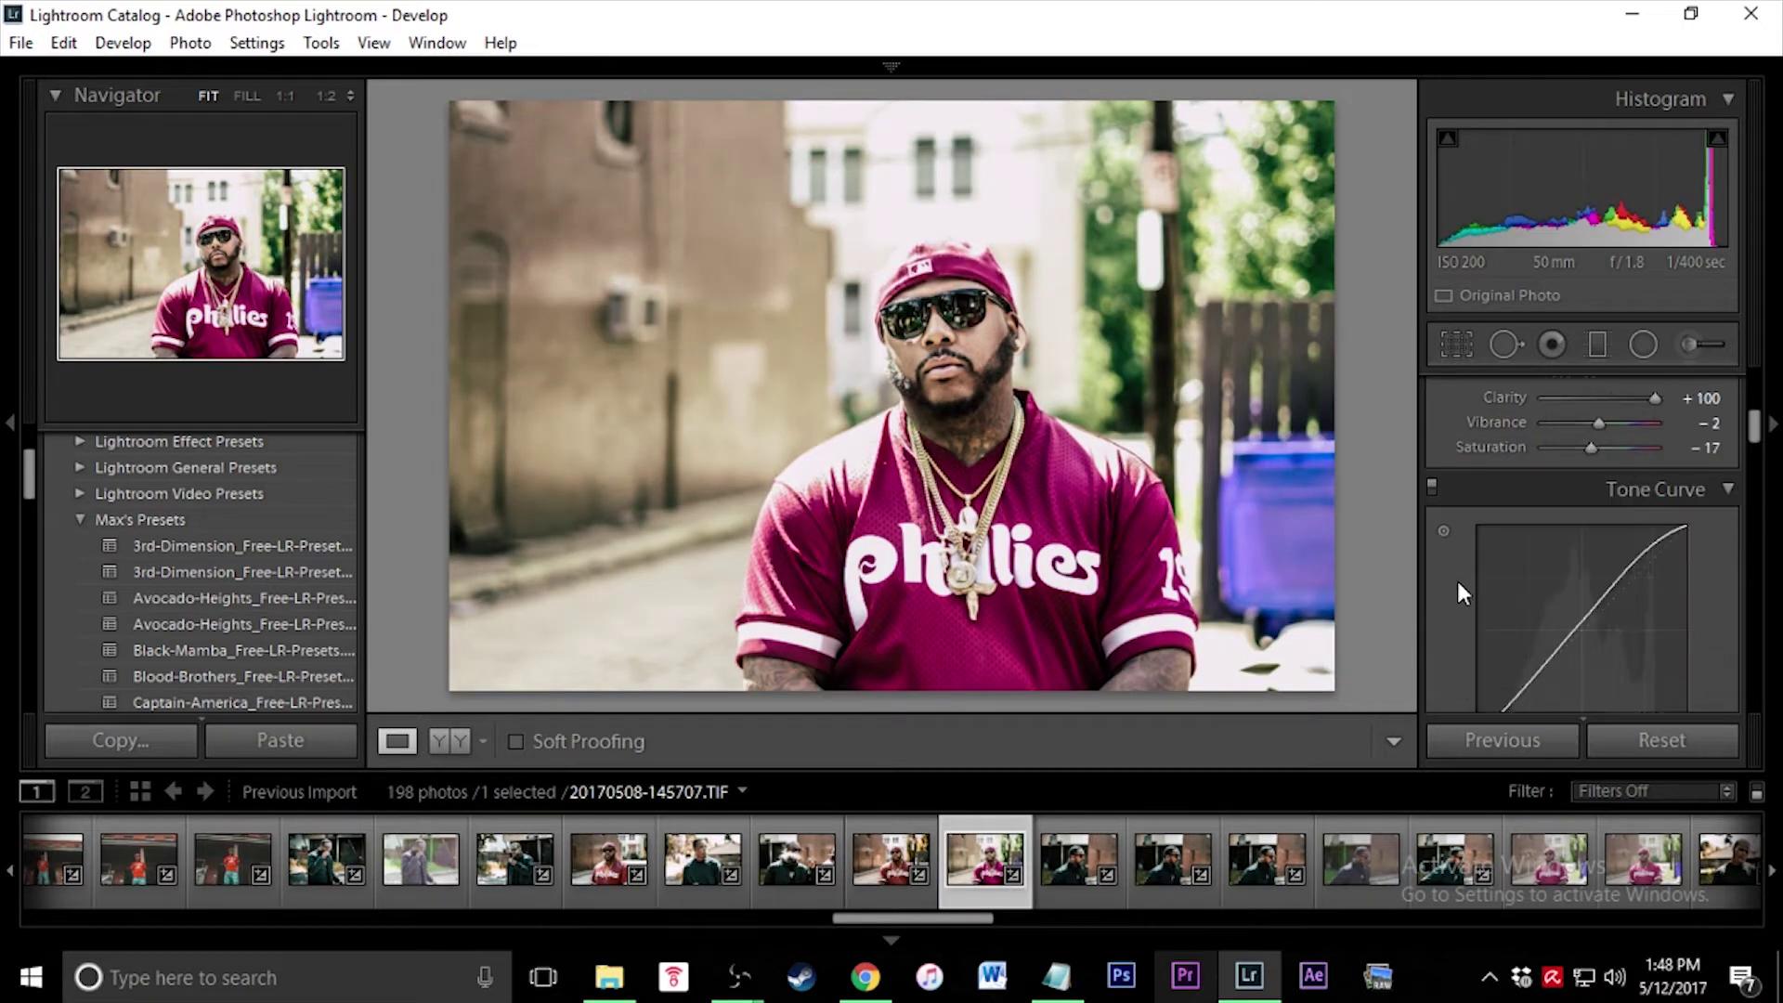
scroll(1451, 572, "down", 2)
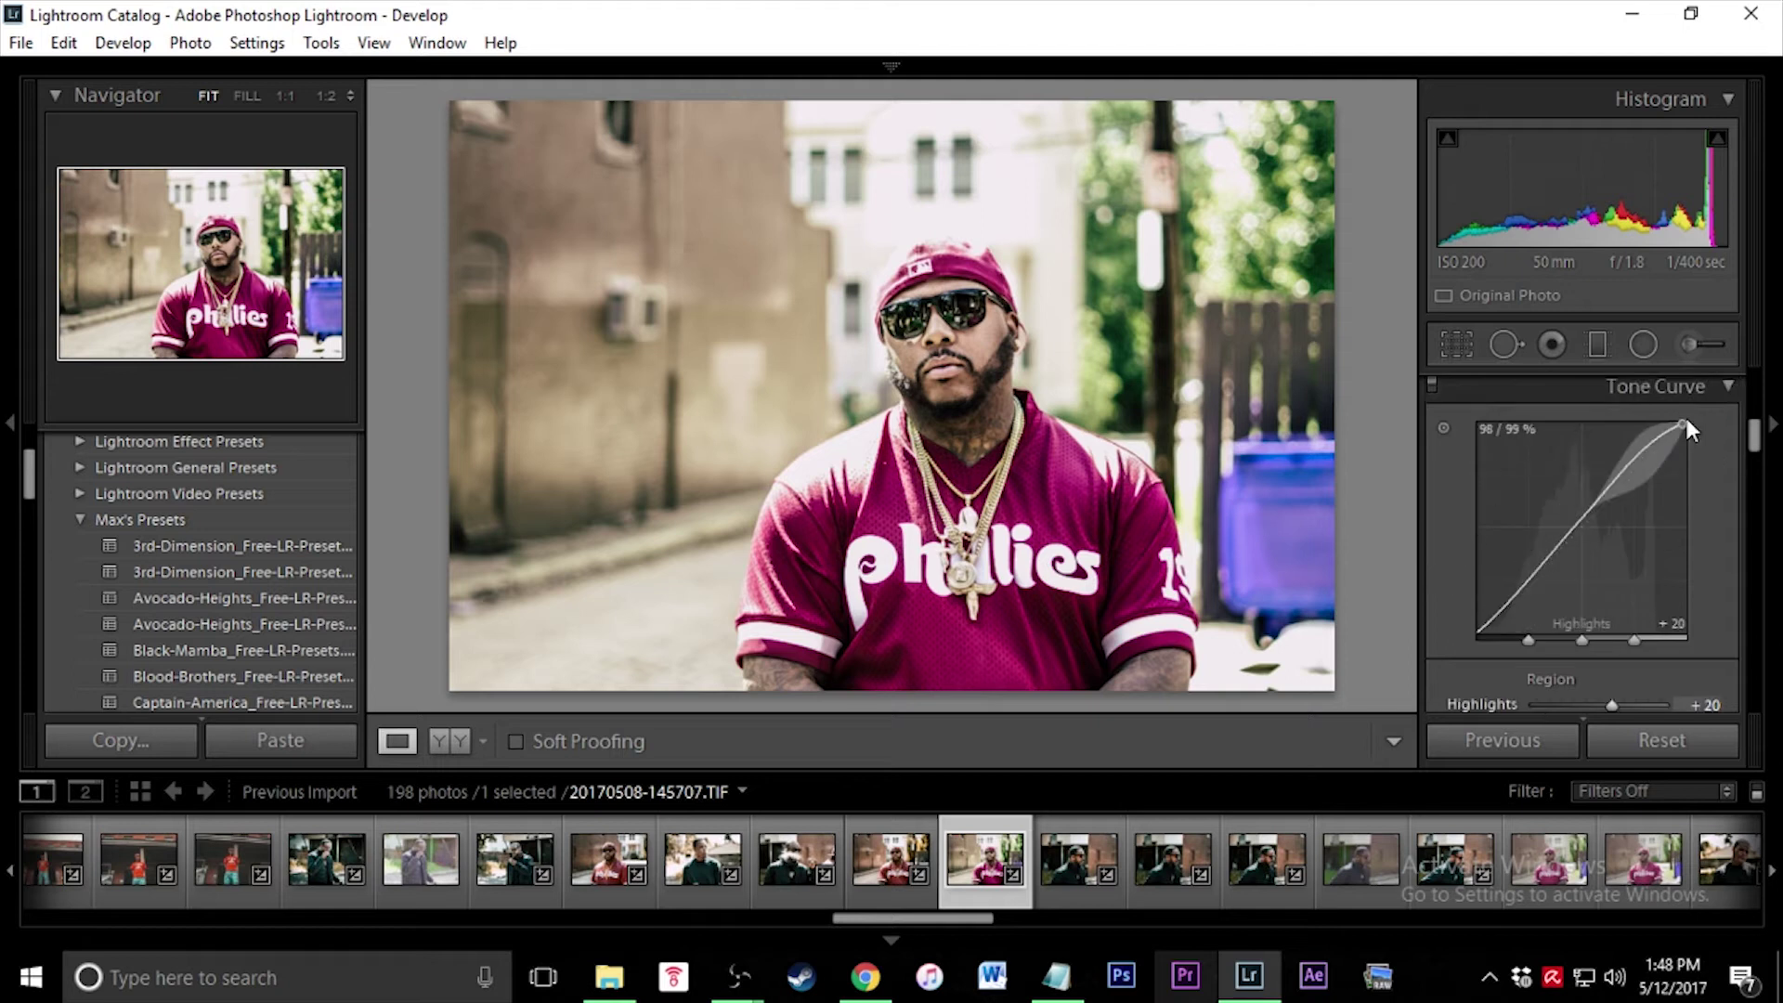
left_click_drag(1482, 624, 1485, 620)
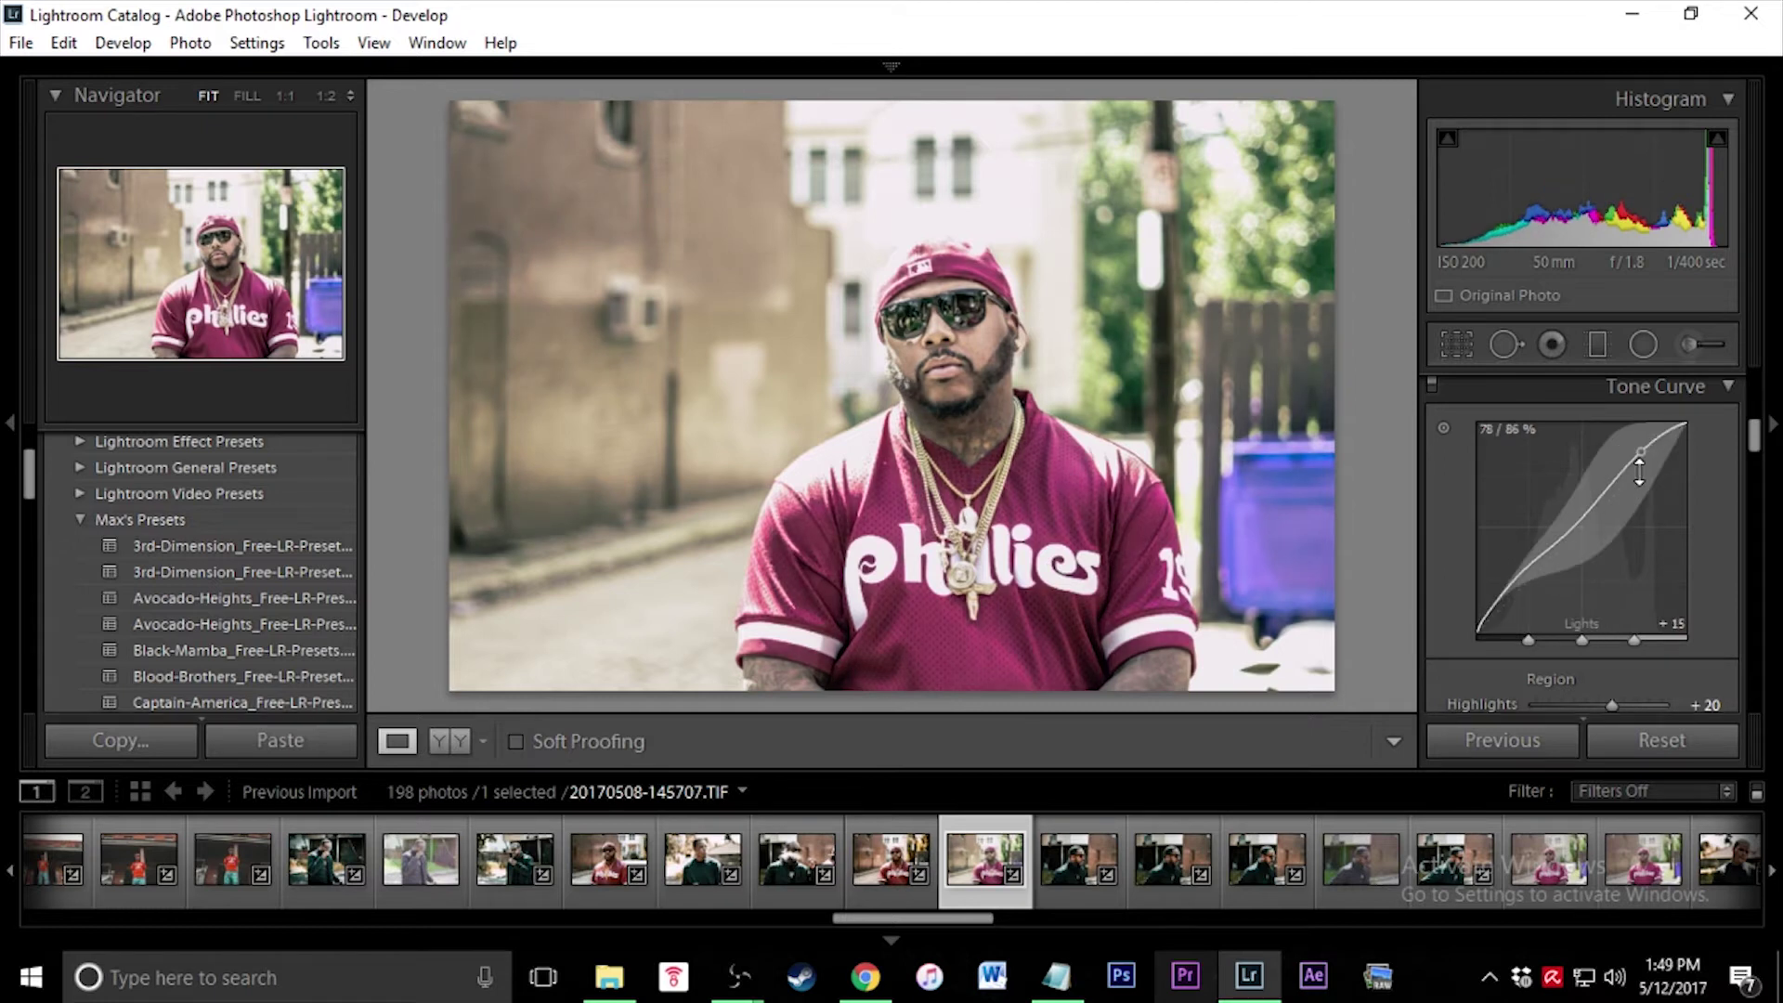
left_click_drag(1530, 639, 1613, 639)
left_click_drag(1543, 580, 1509, 617)
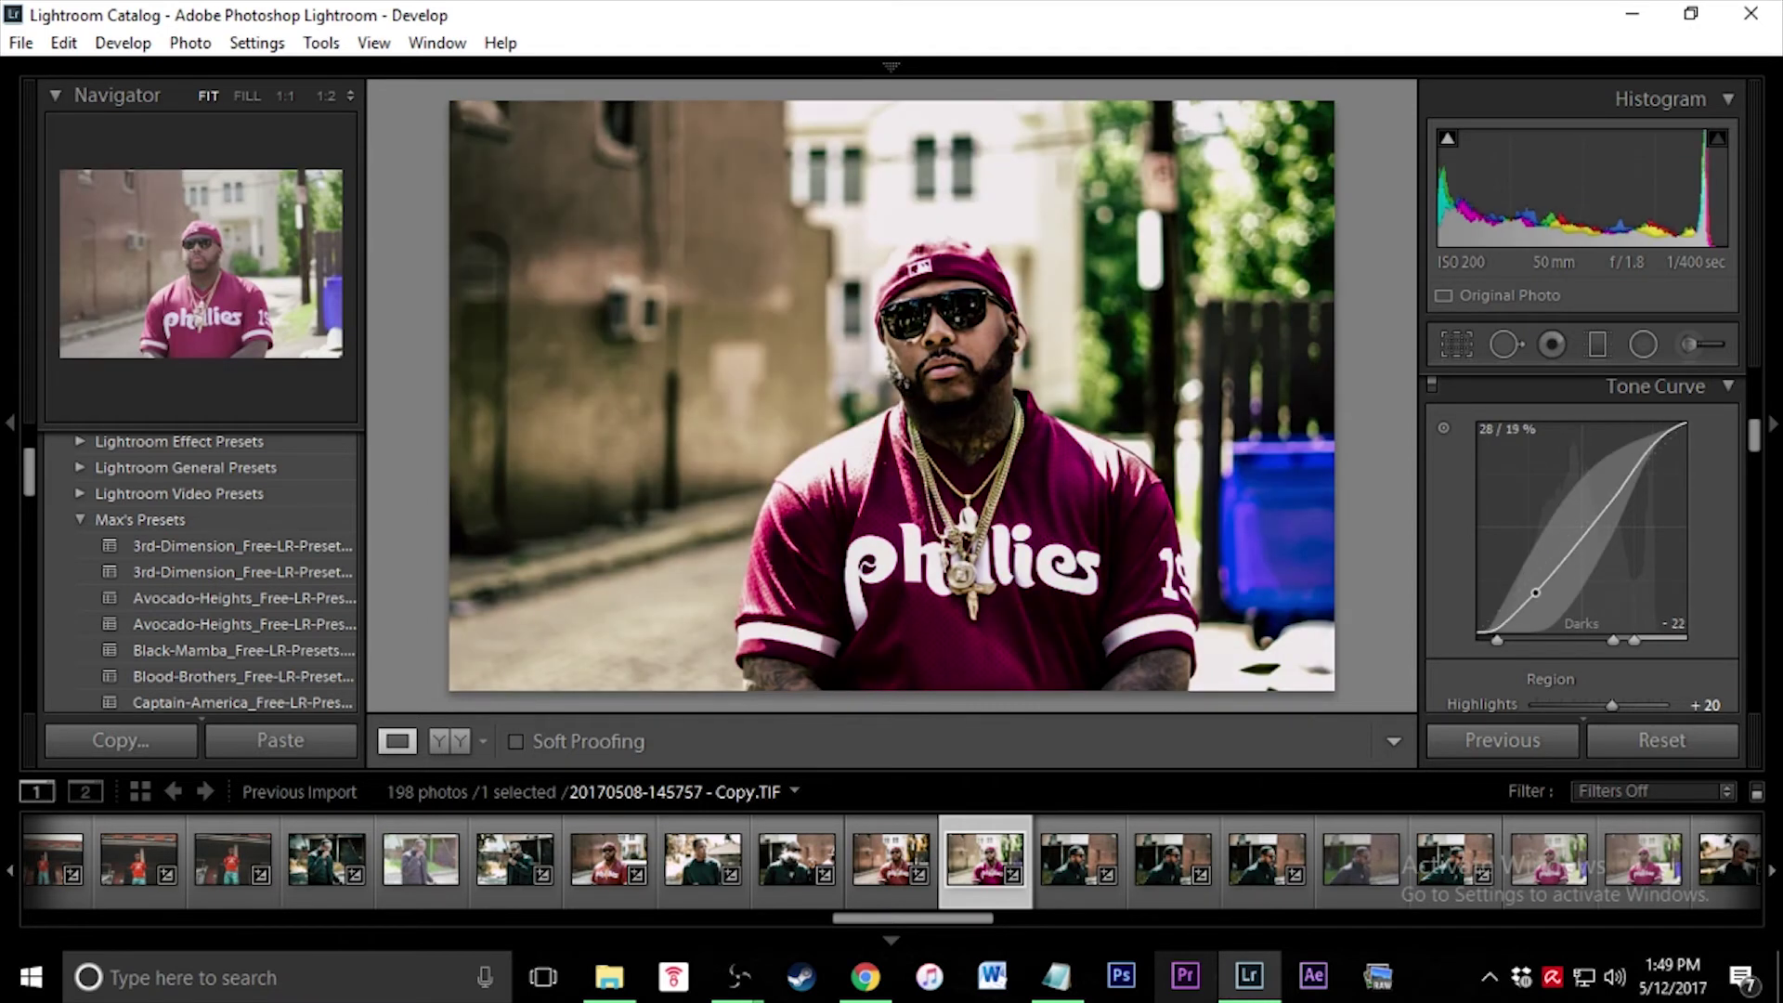
Set the tone curve's highlights to +100, lights to +30 and darks to +5
left_click_drag(1603, 511, 1660, 417)
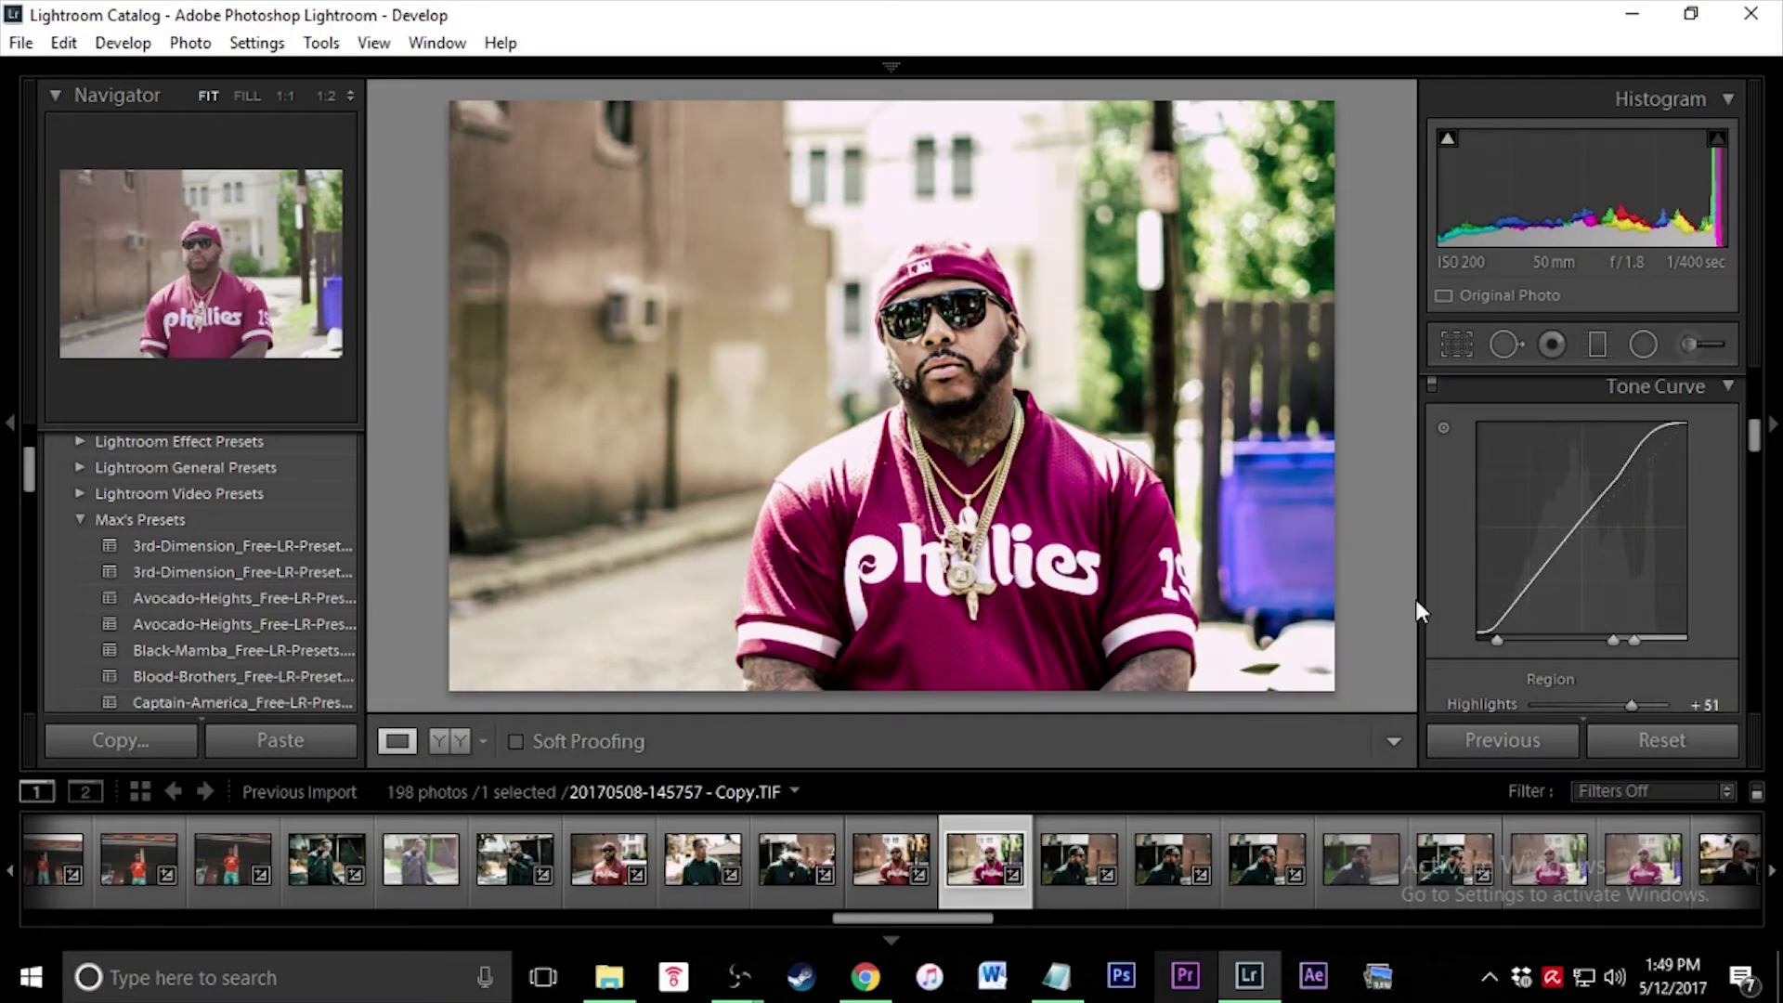
scroll(1450, 606, "down", 2)
left_click_drag(1630, 603, 1739, 596)
left_click_drag(1582, 582, 1752, 570)
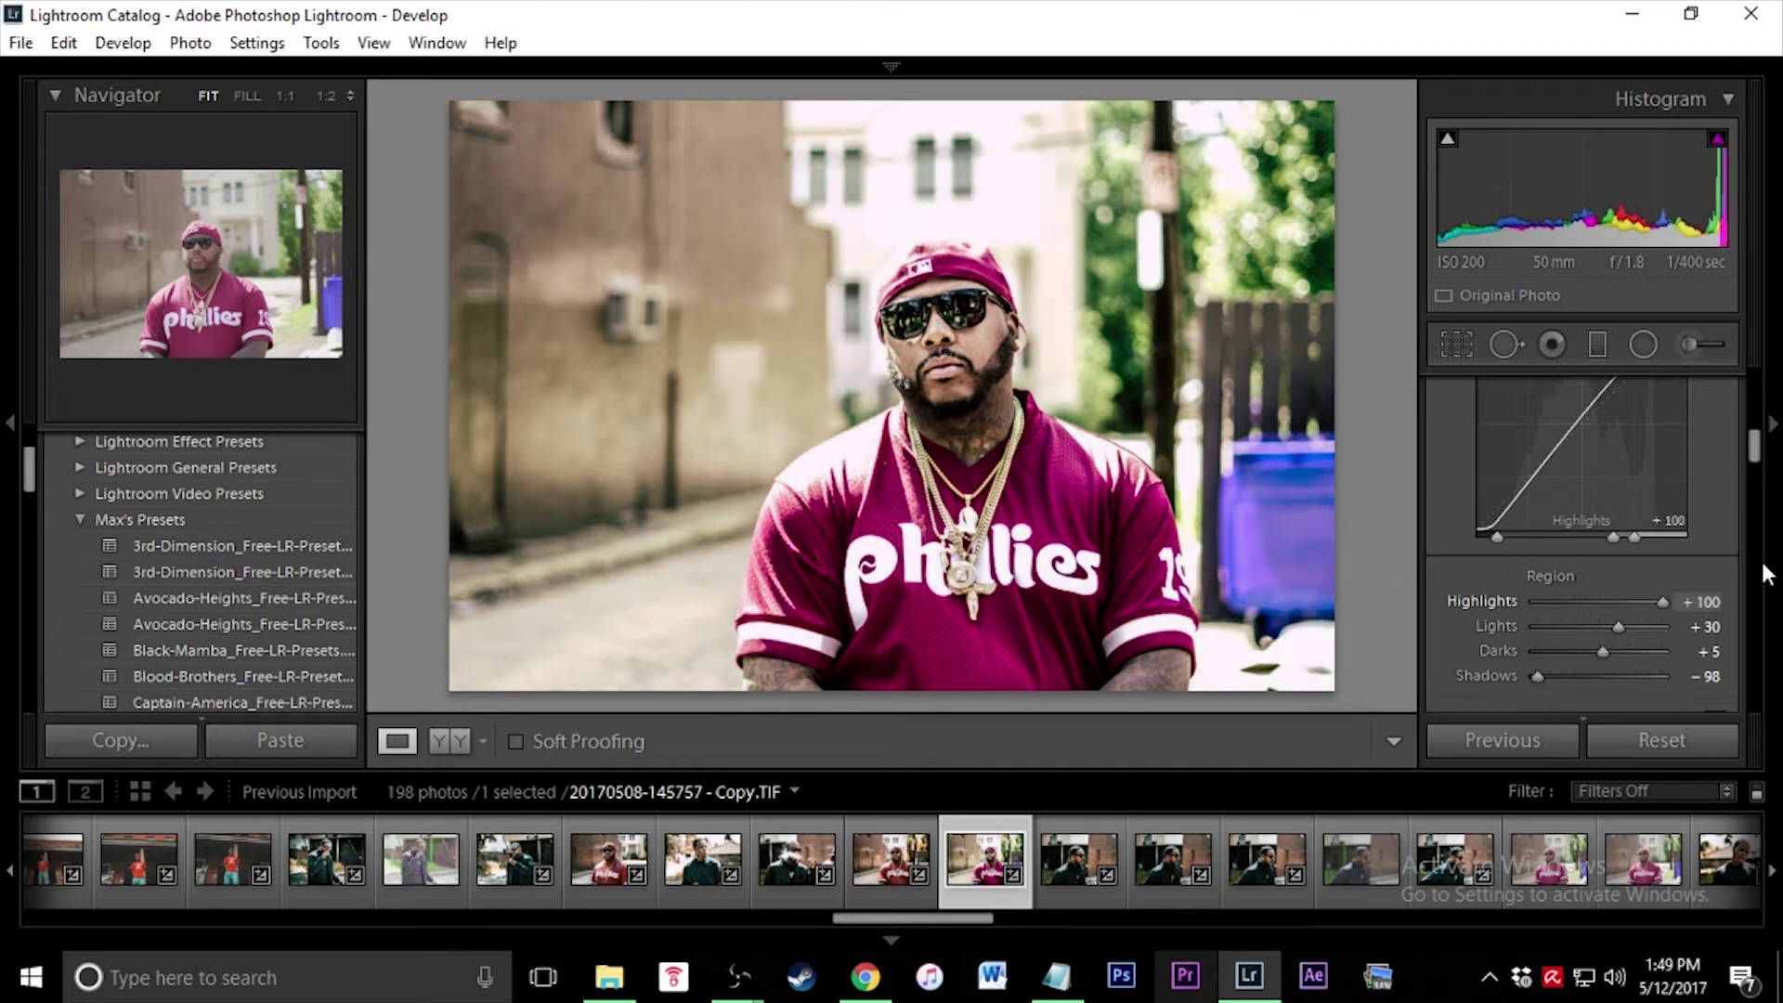
Set the tone curve's lights to +20, darks to −9 and shadows to +100
scroll(1472, 655, "down", 3)
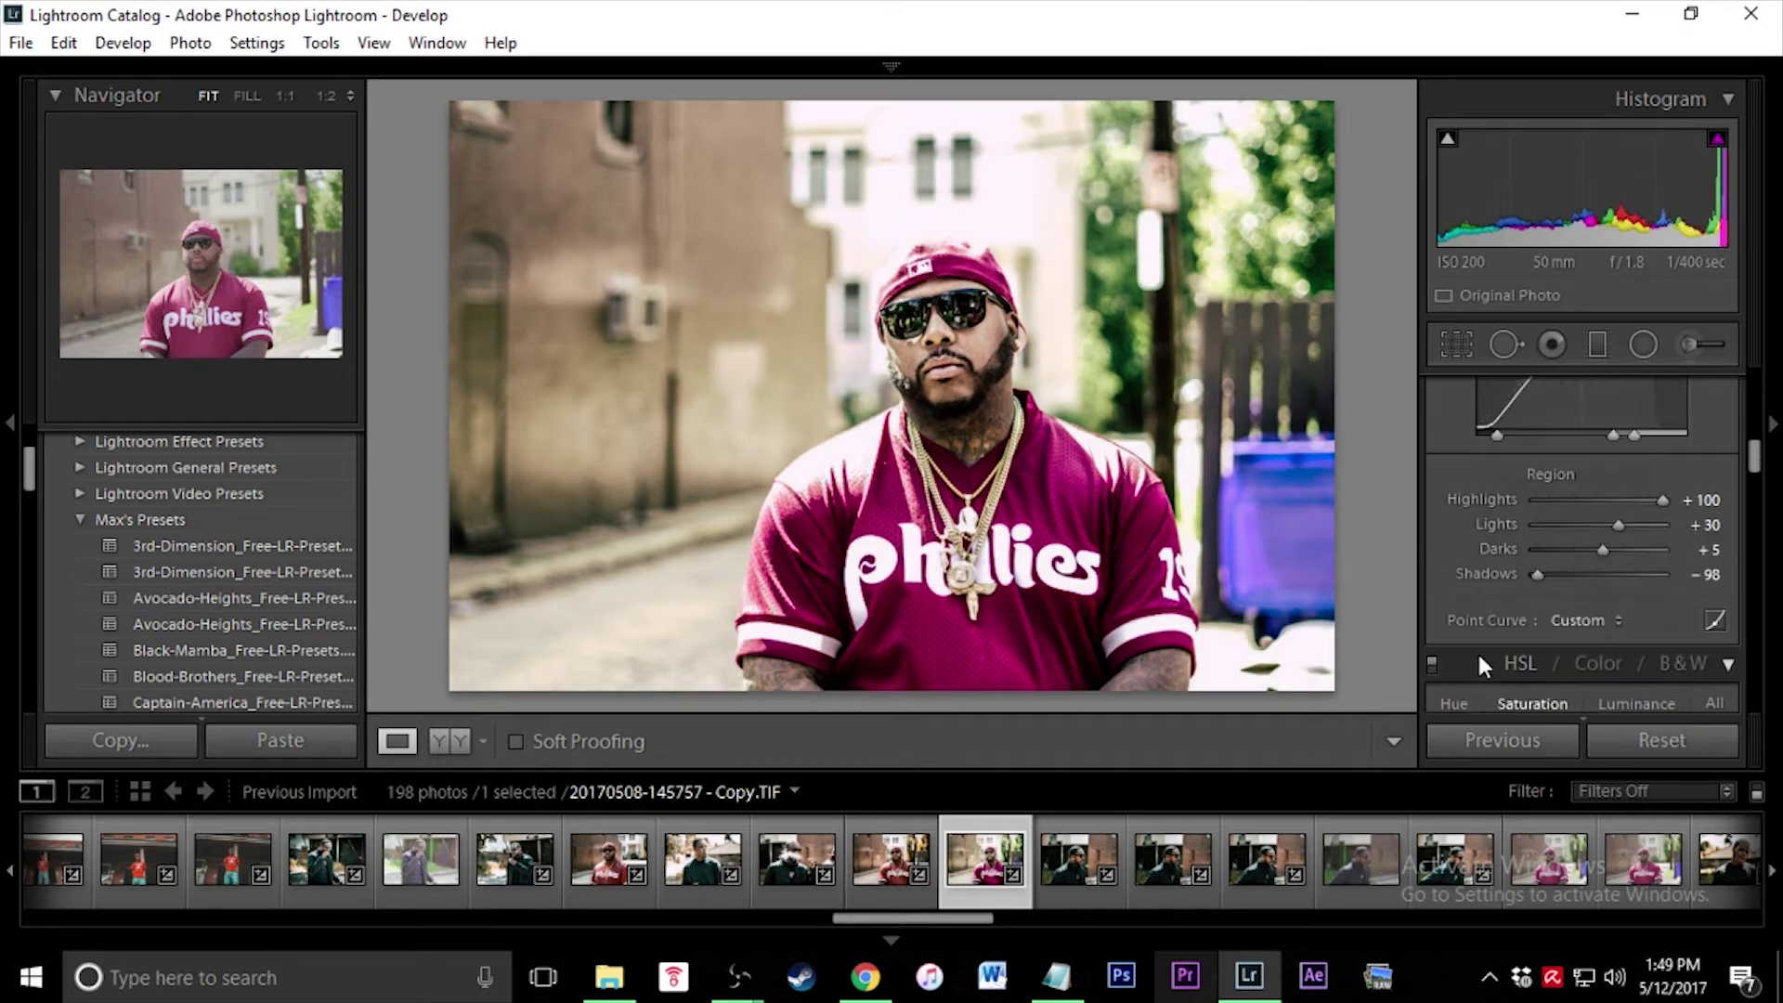
left_click_drag(1623, 521, 1725, 582)
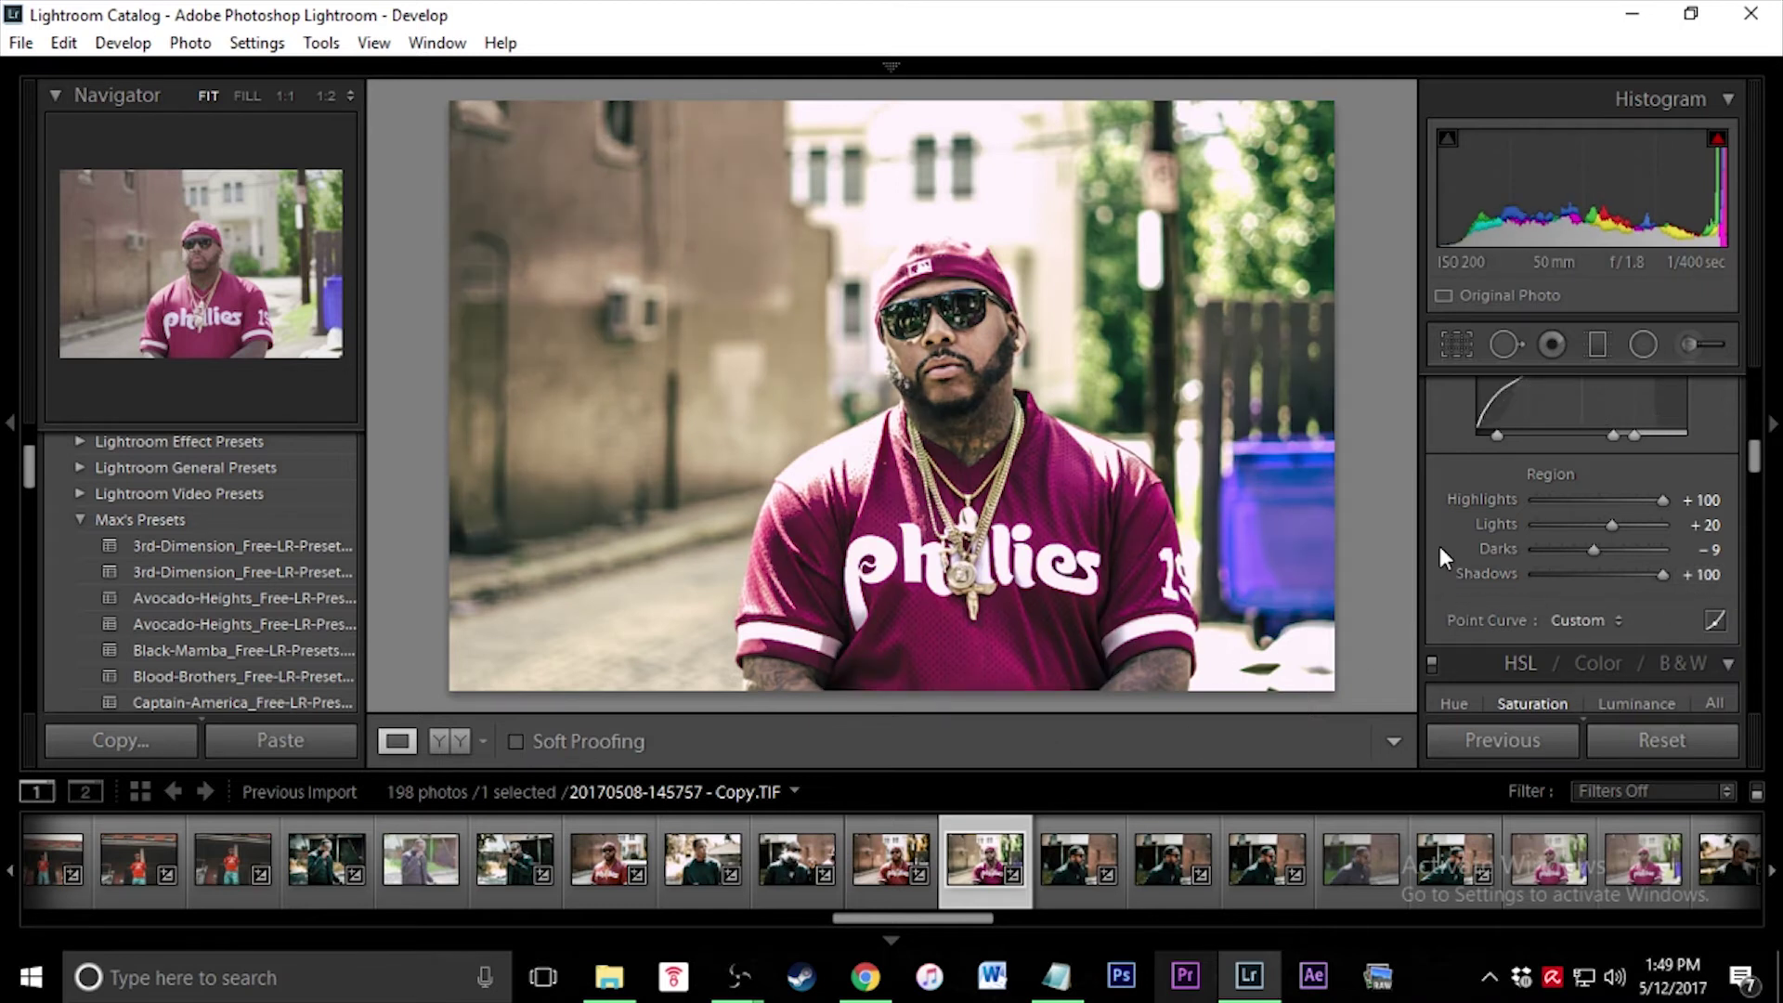
Review the HSL, Split Toning and Camera Calibration settings, and compare the photo with its edited copy
scroll(1440, 546, "down", 3)
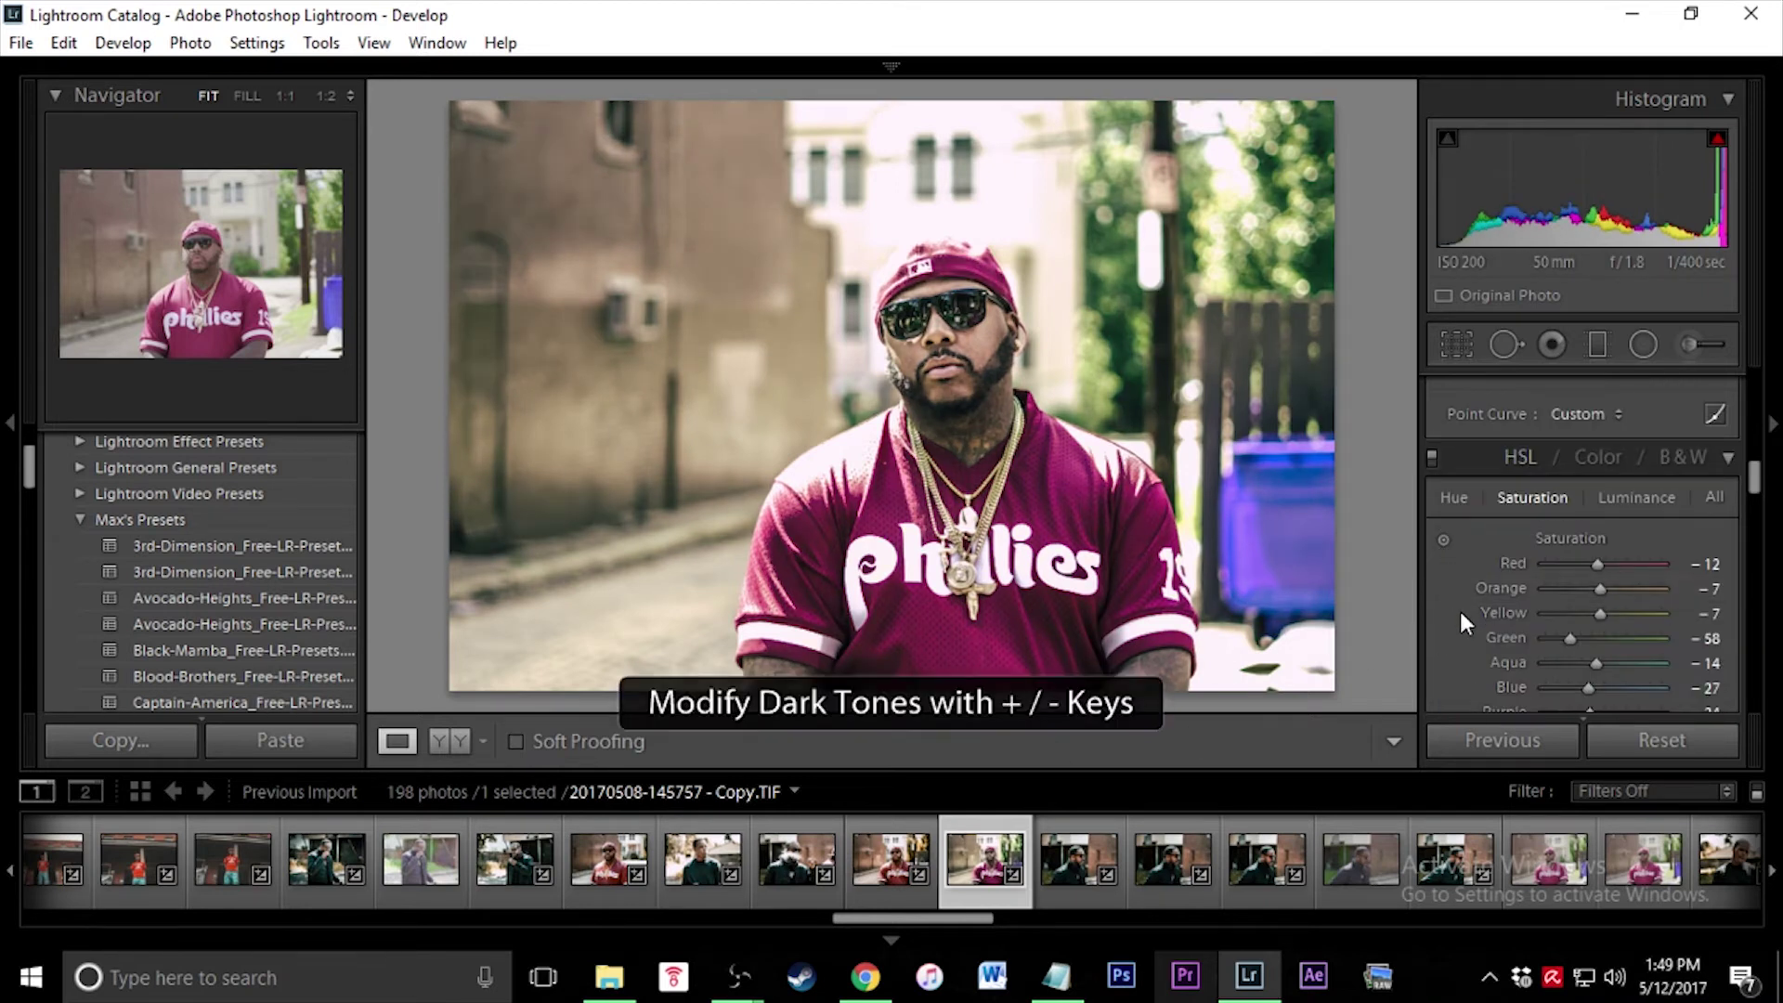
scroll(1456, 605, "up", 2)
scroll(1456, 606, "down", 3)
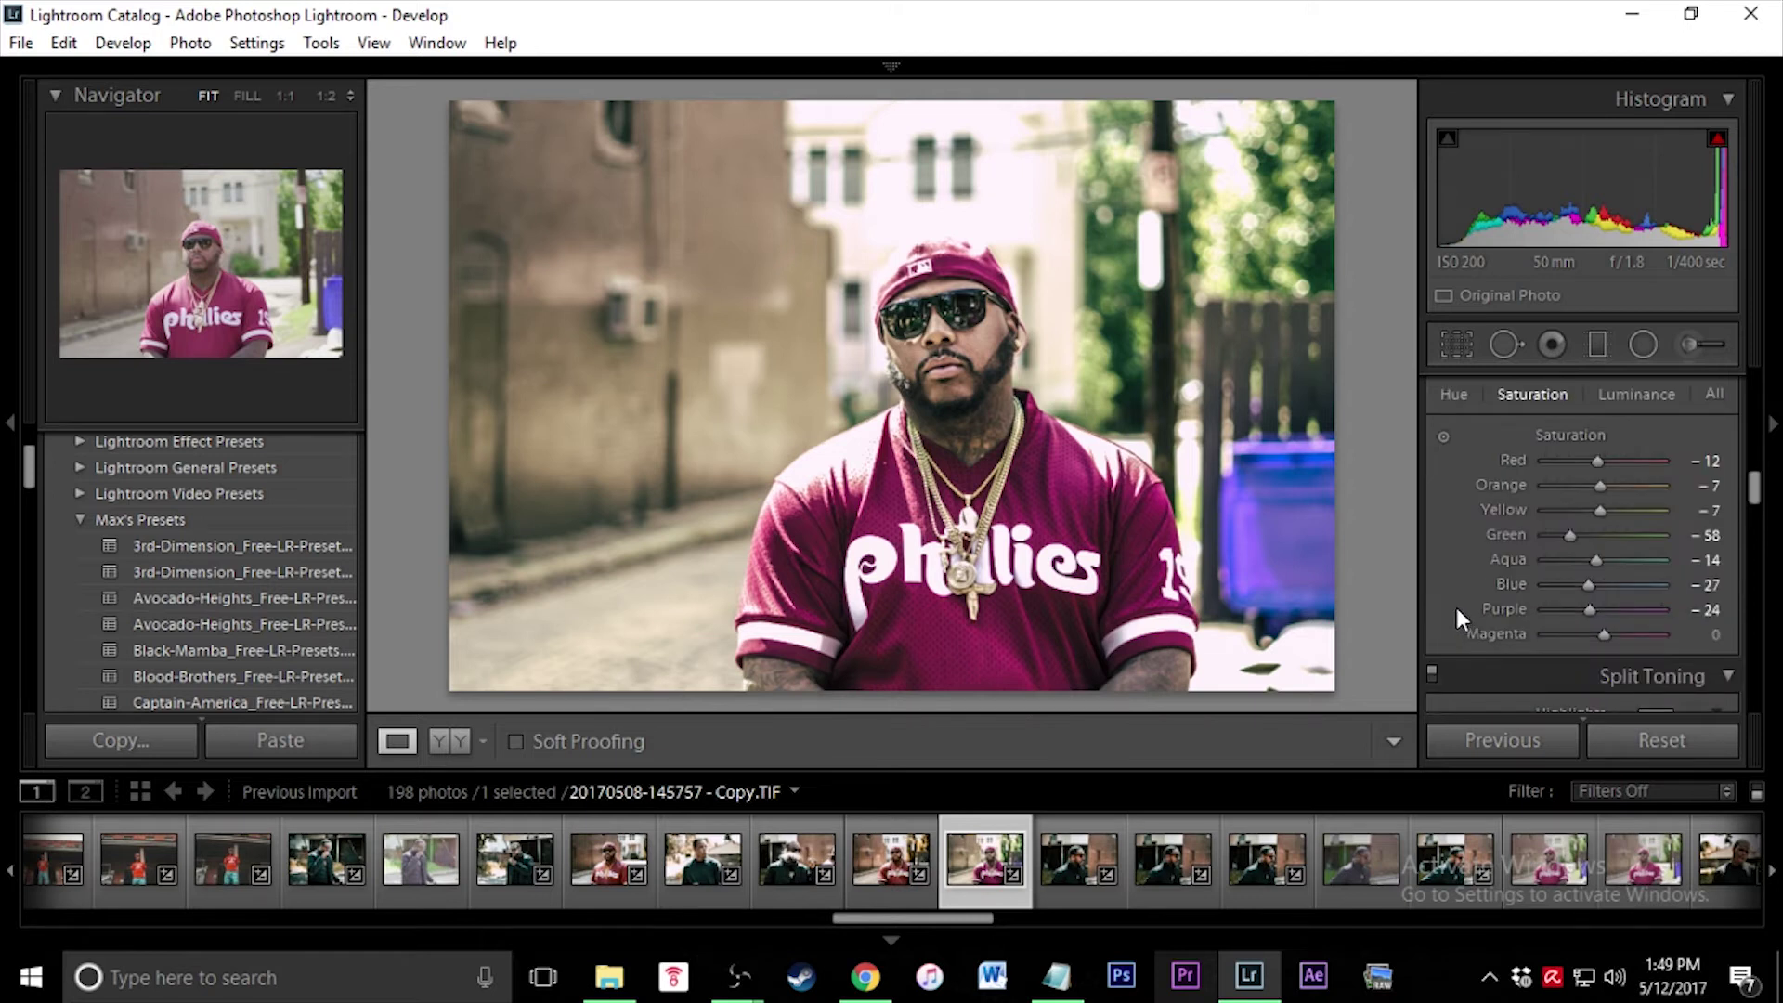
scroll(1456, 607, "up", 1)
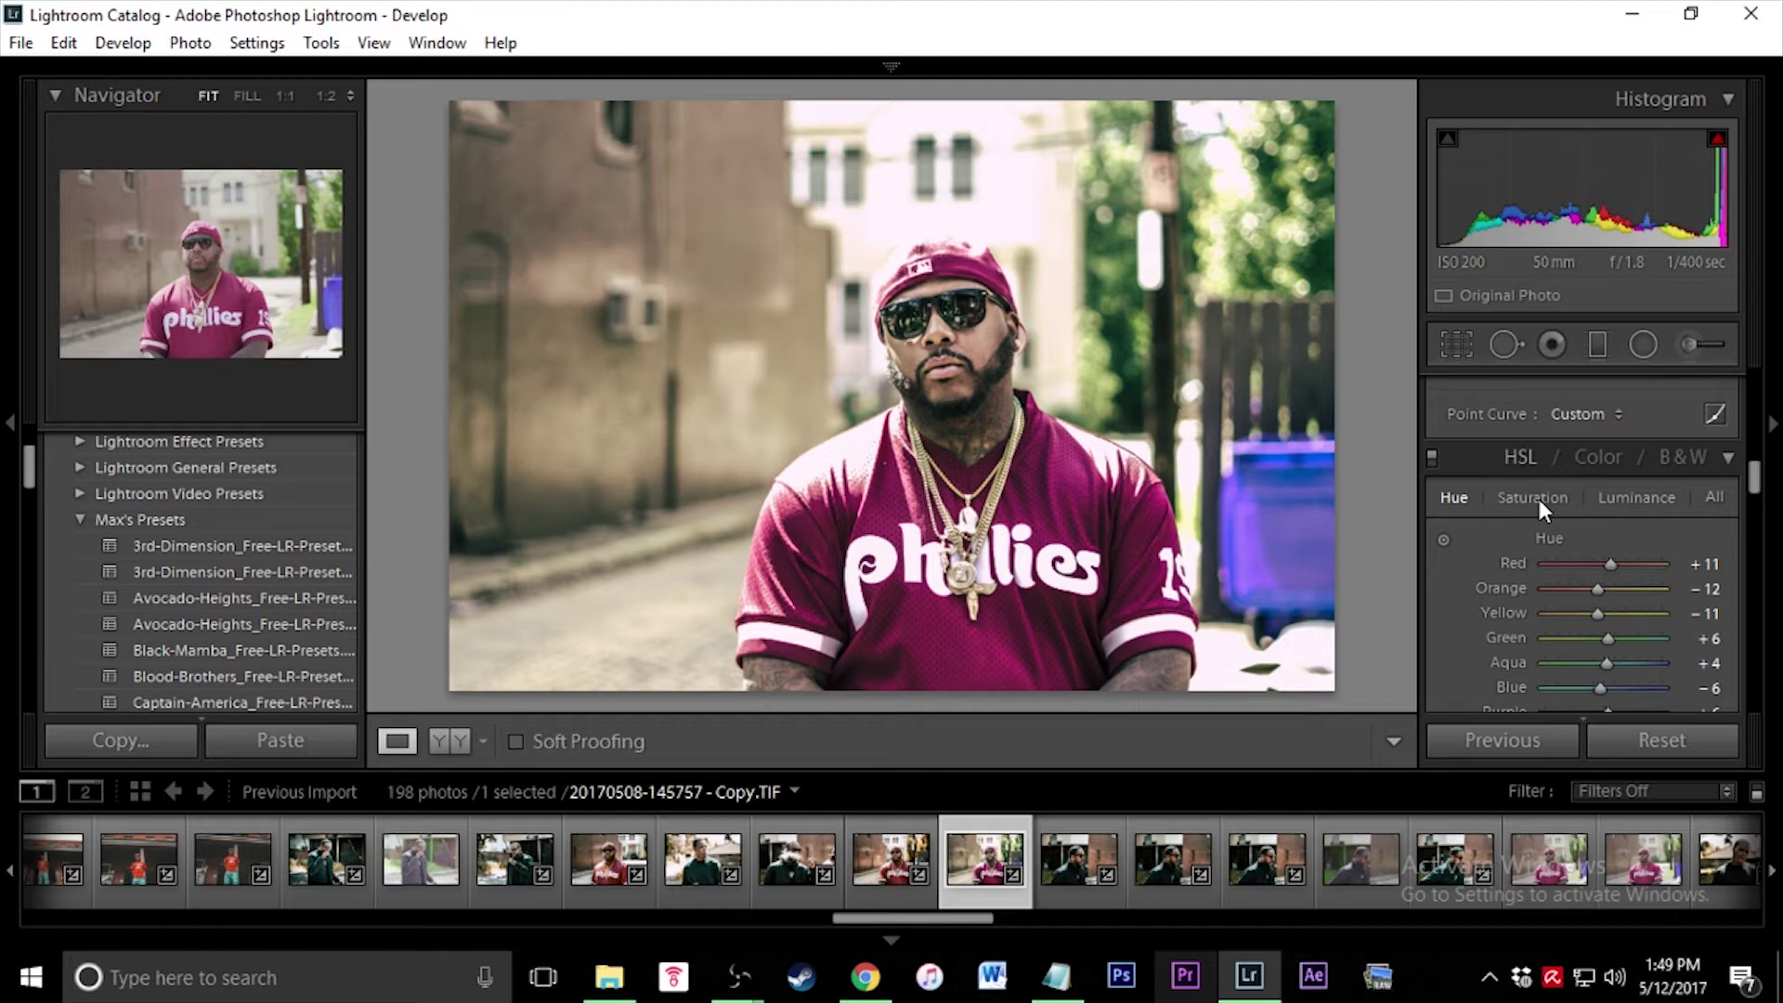
scroll(1467, 613, "down", 4)
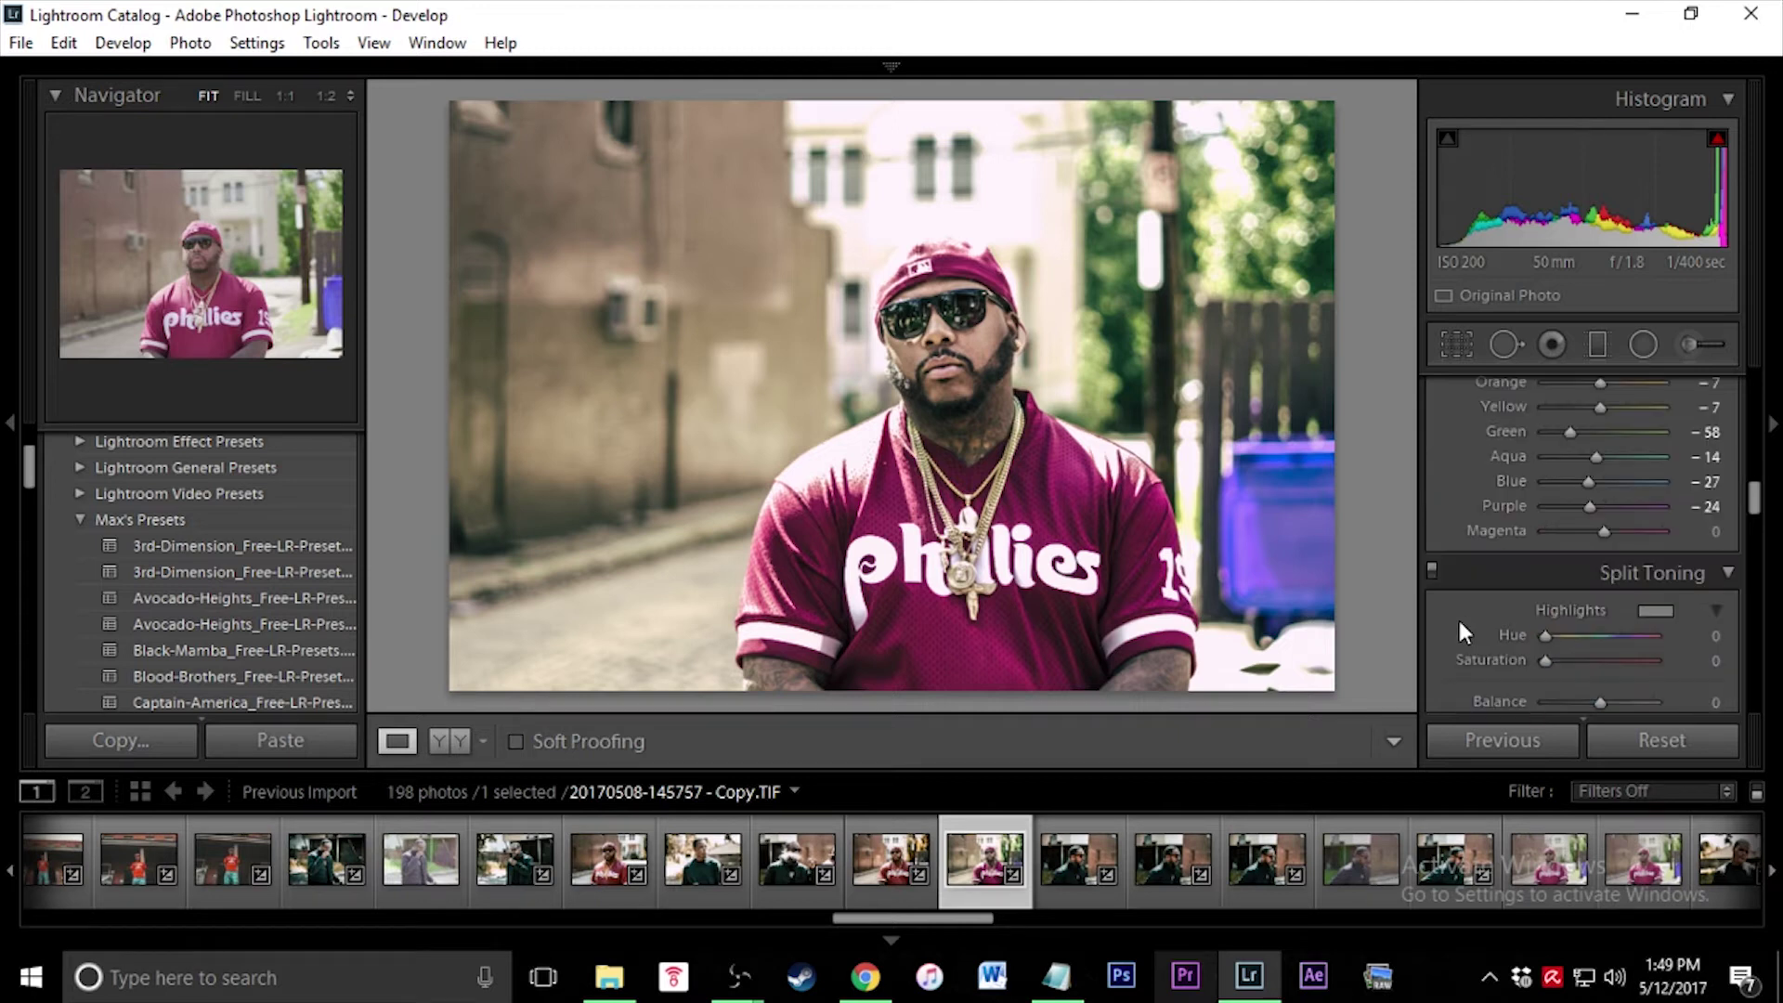
scroll(1463, 599, "down", 10)
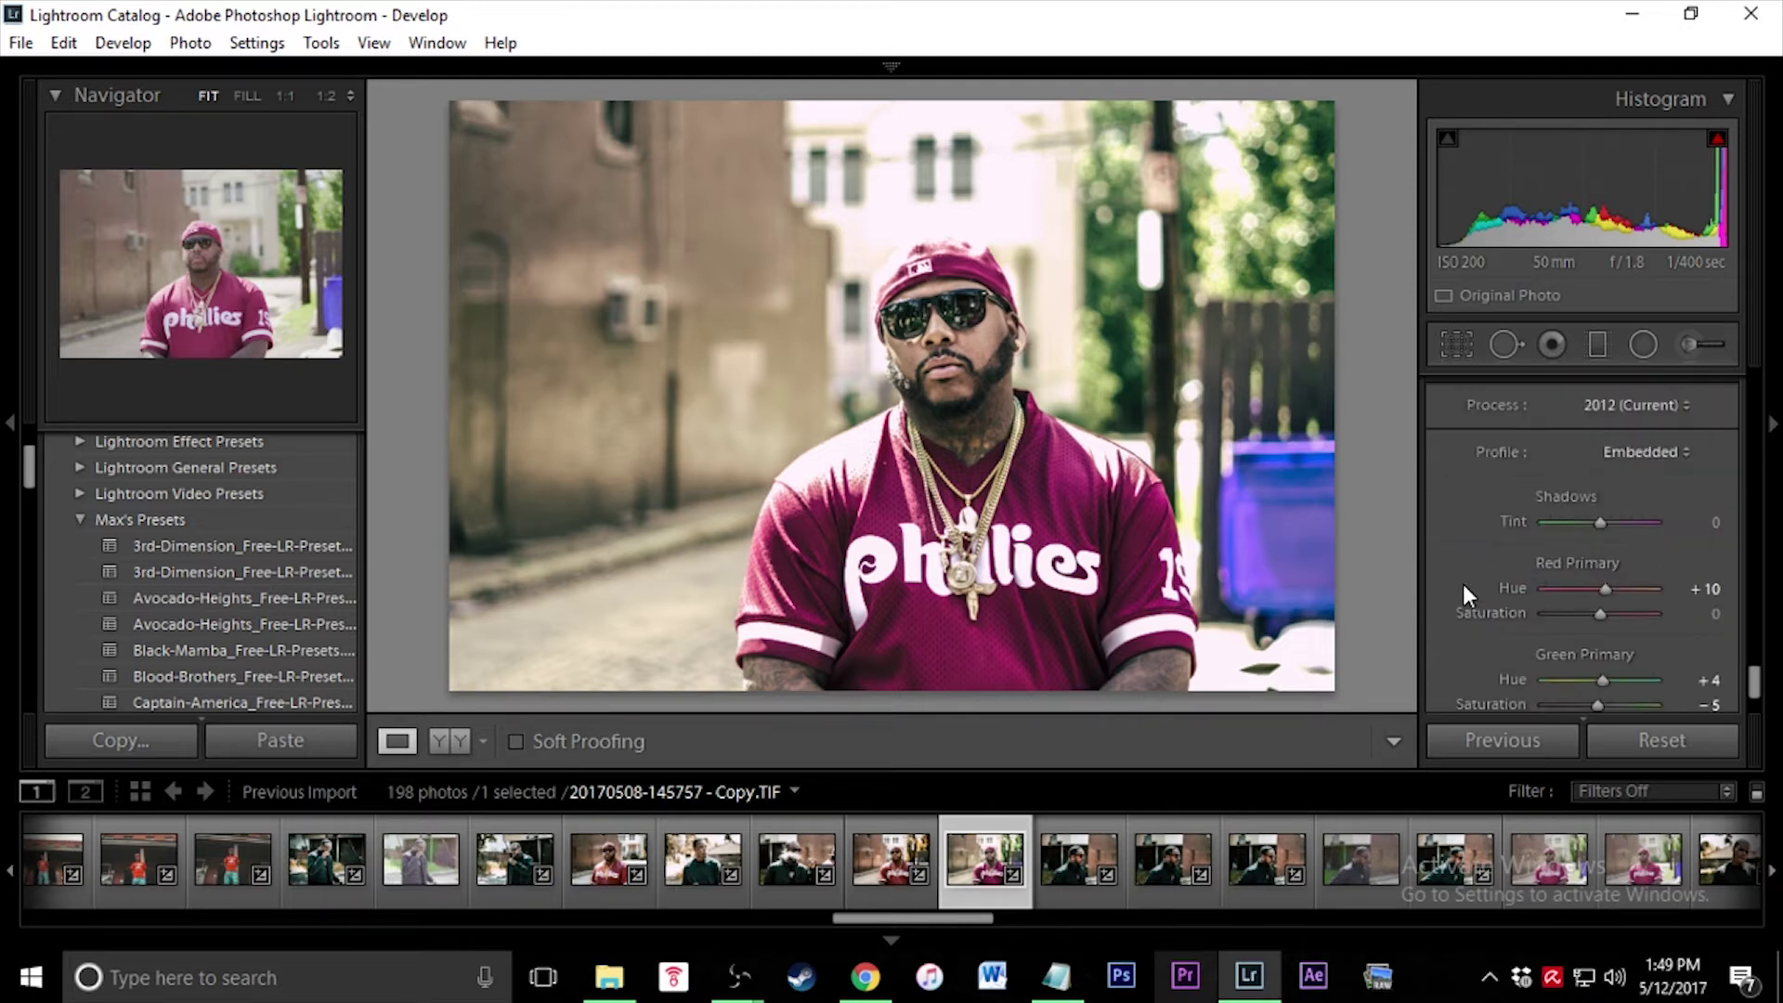
scroll(1450, 592, "down", 2)
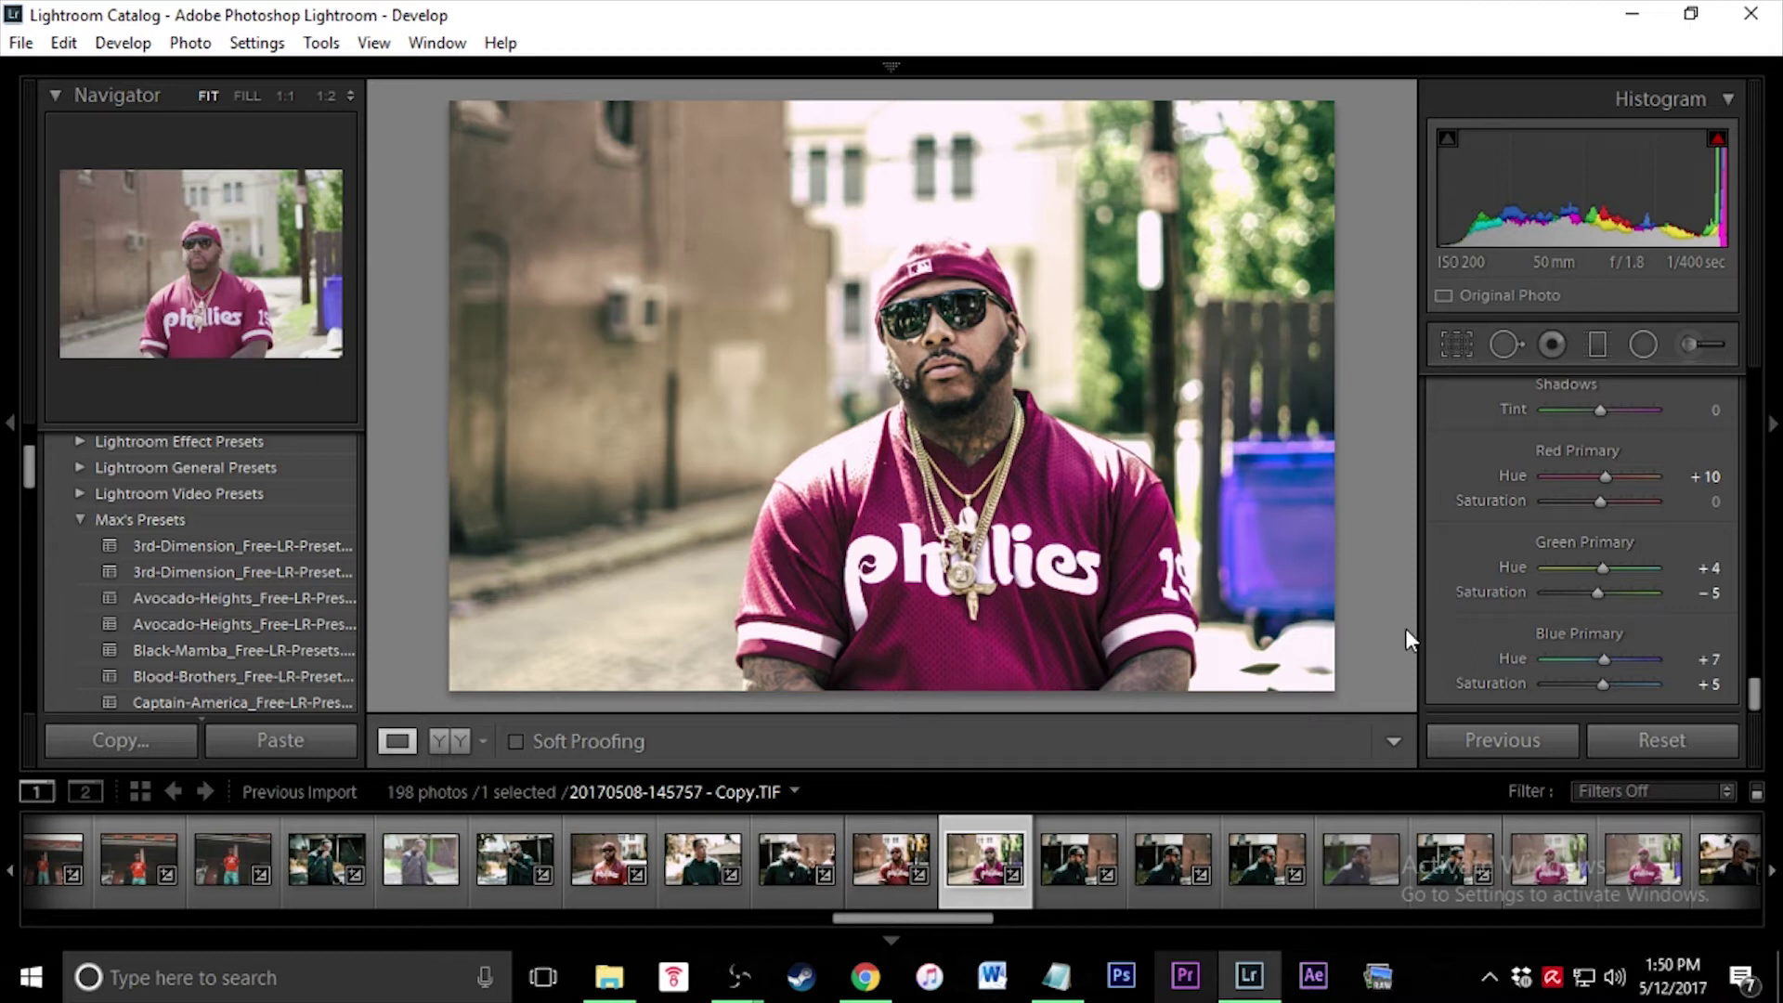
left_click(877, 864)
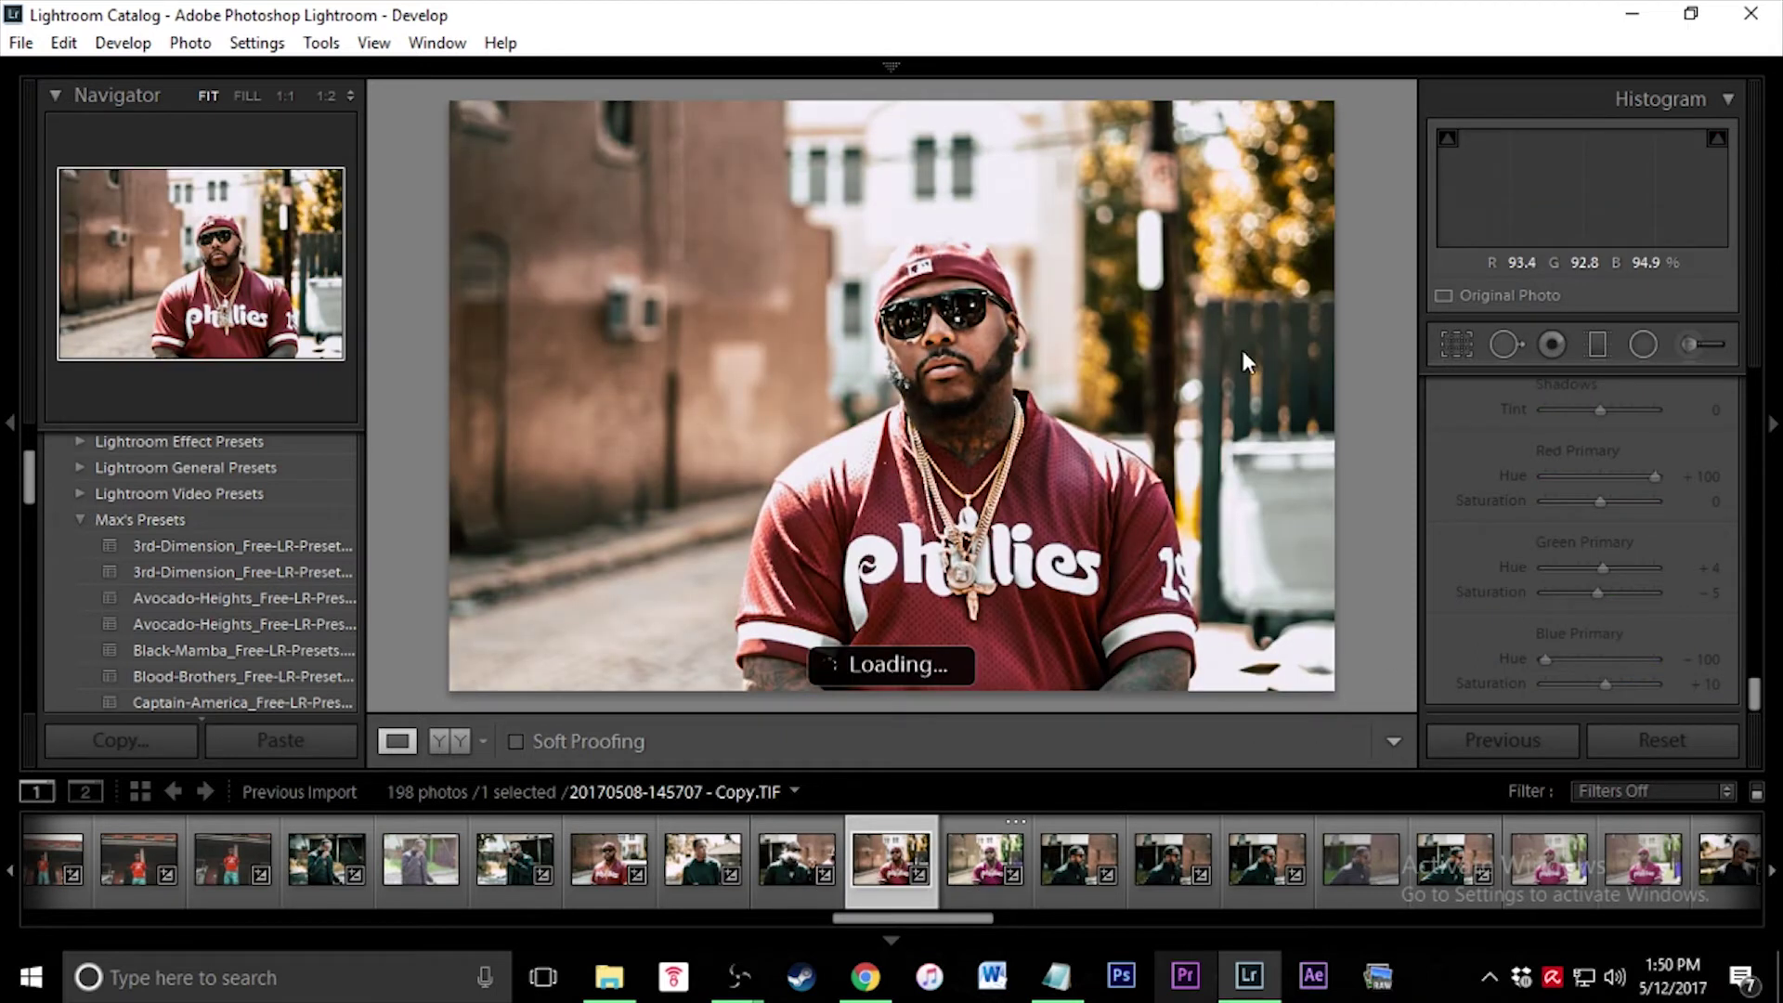
left_click(971, 884)
left_click(894, 883)
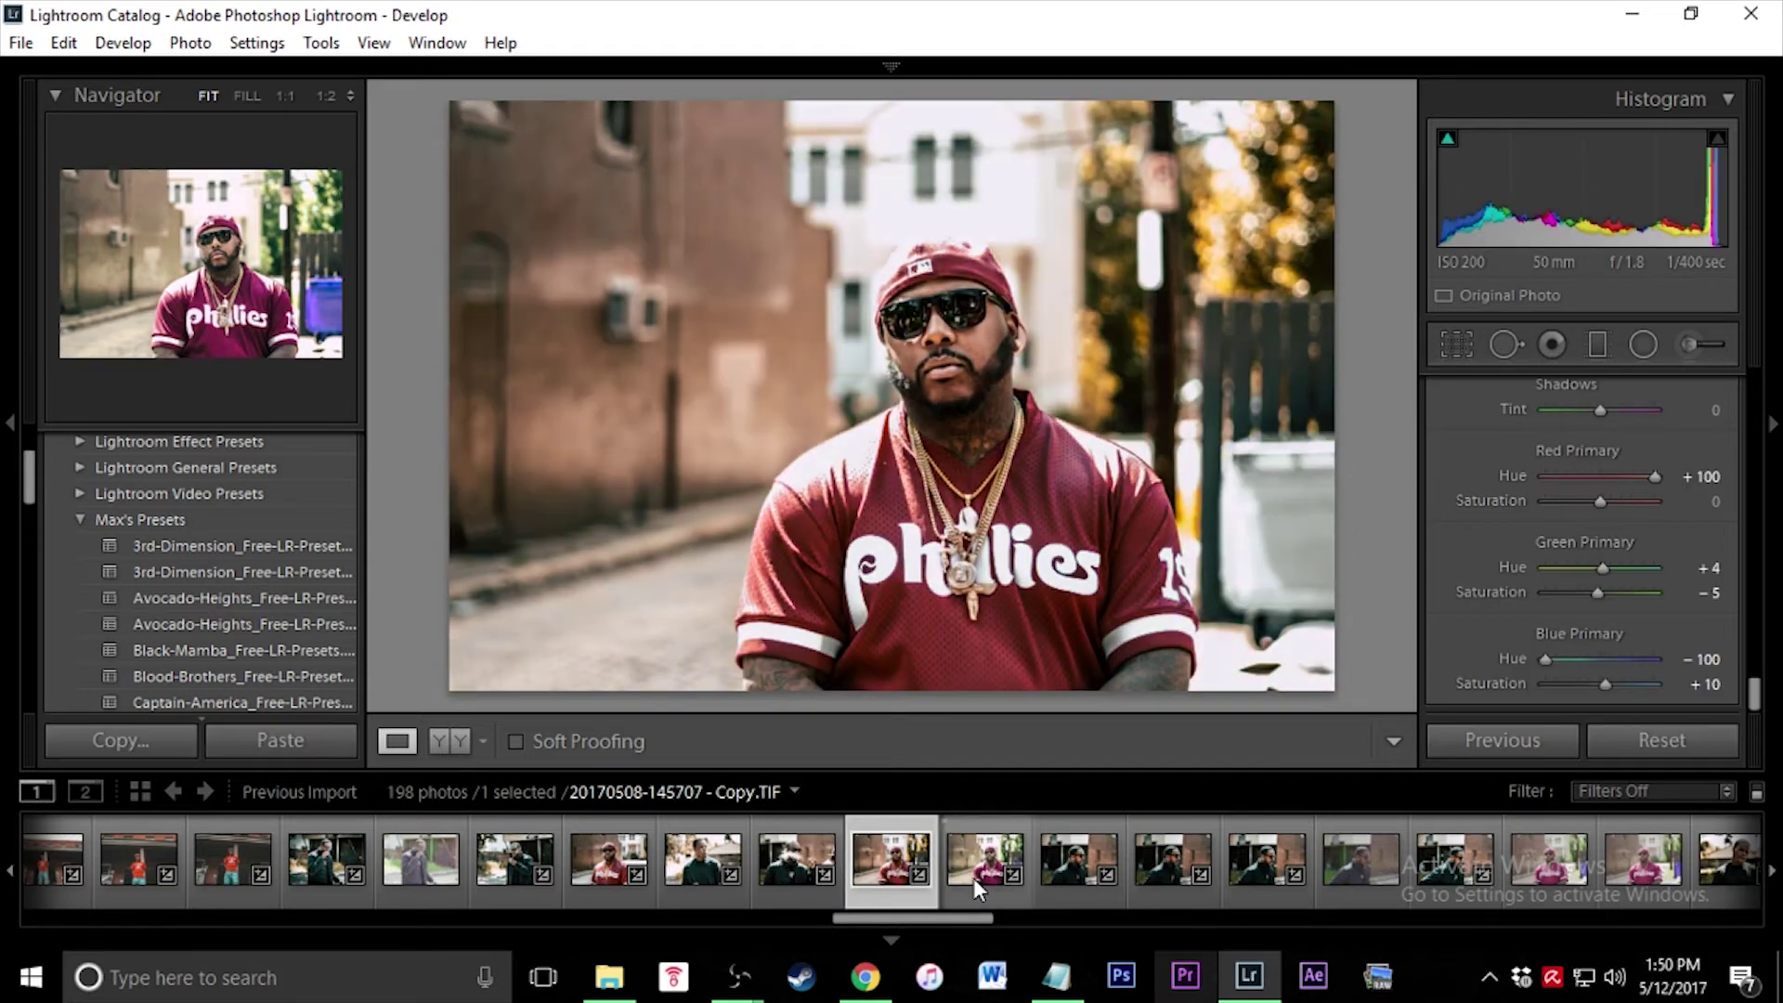
left_click(973, 877)
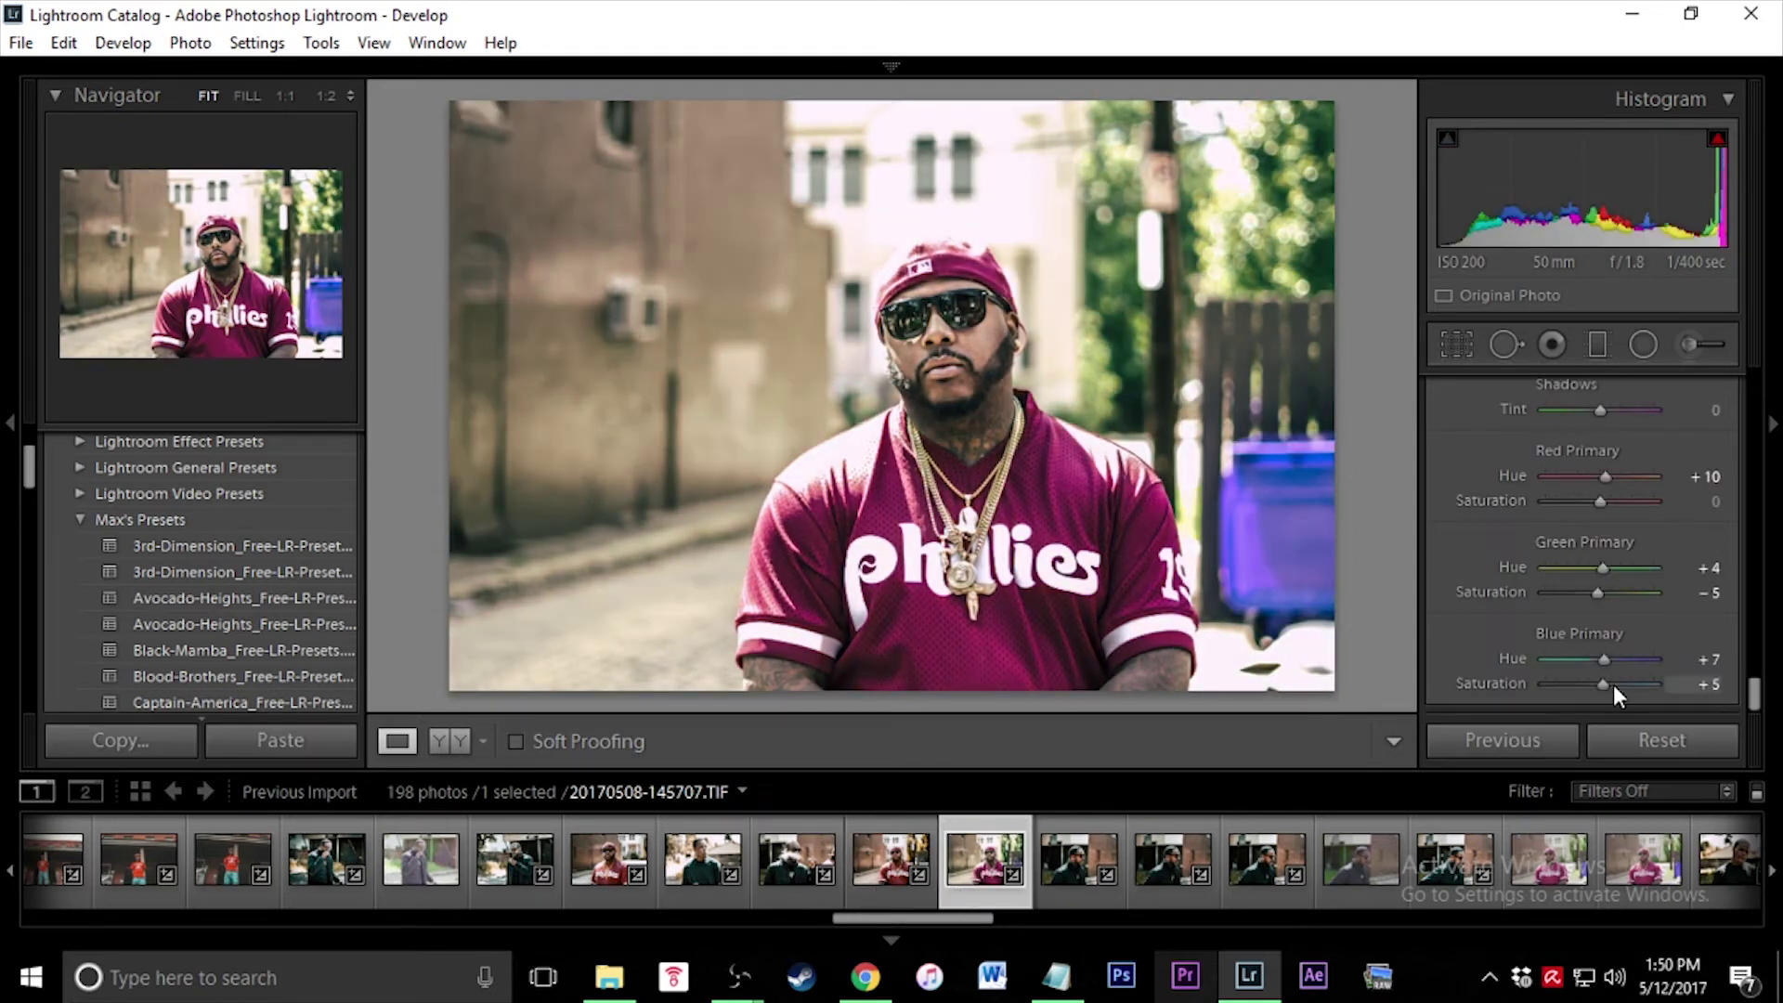
Set the Camera Calibration to blue primary hue −100, red primary hue +40 and saturation +64, and green primary saturation −26
left_click_drag(1603, 657, 1532, 665)
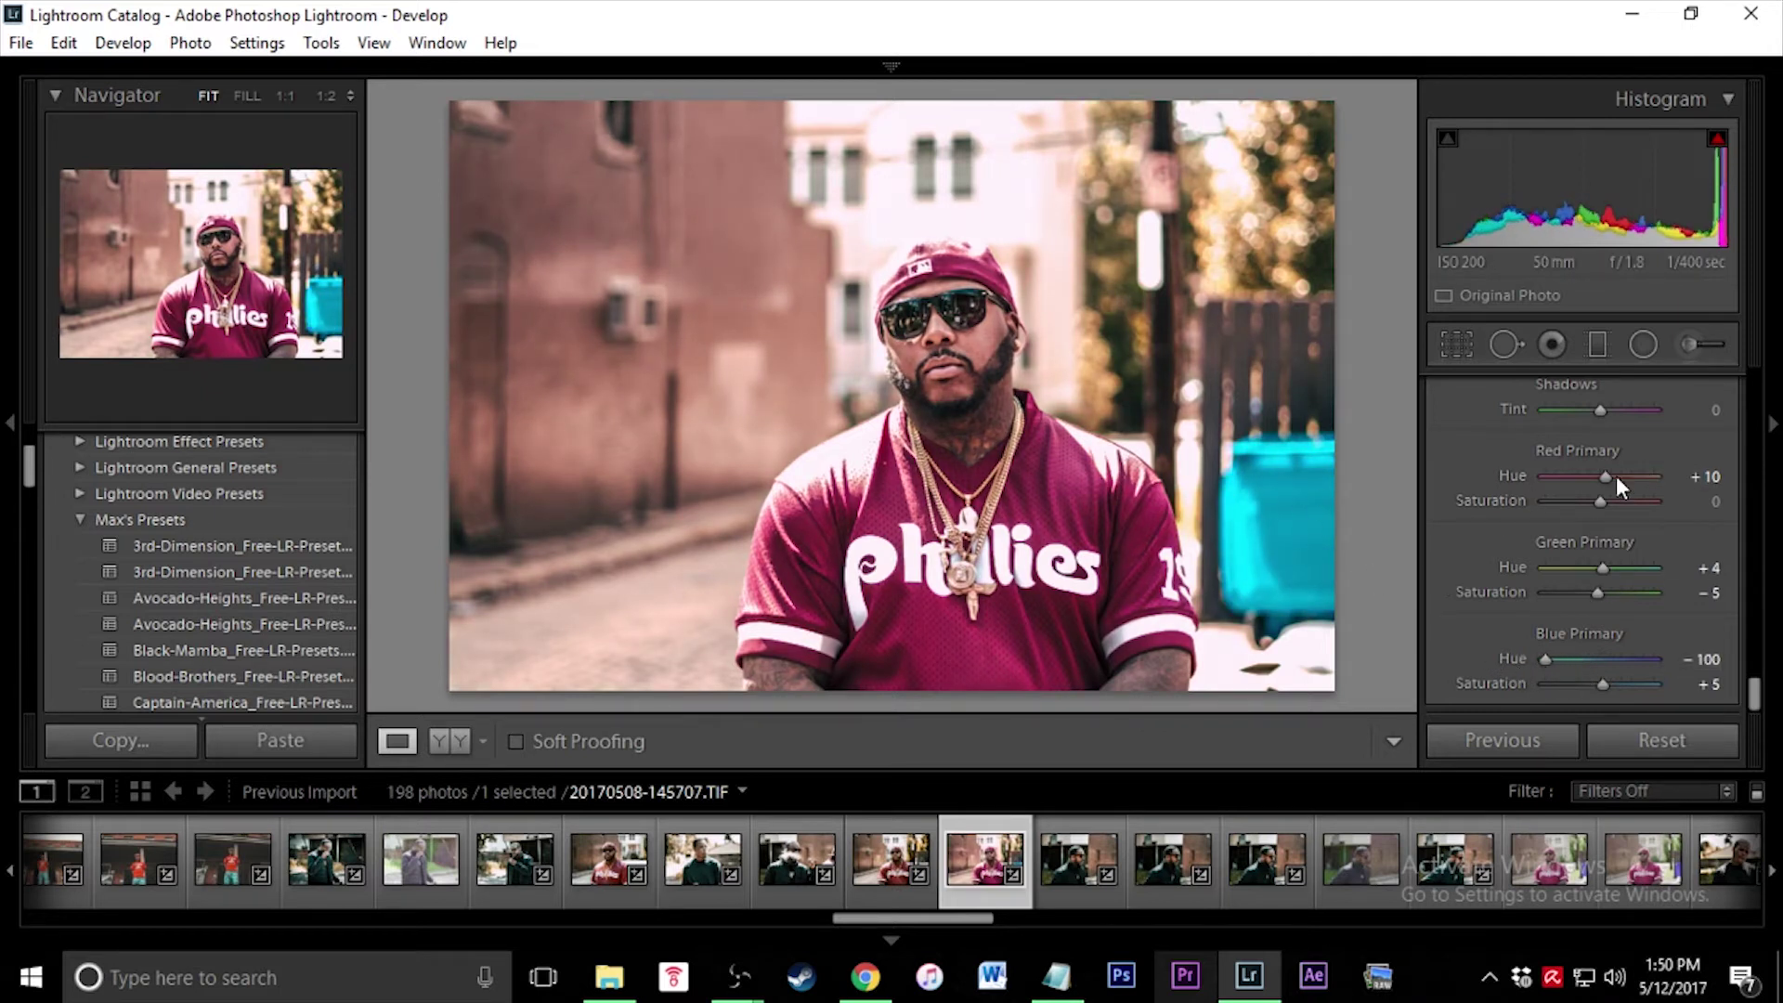
mouse_move(1604, 475)
left_mouse_down()
mouse_move(1739, 475)
mouse_move(1619, 469)
mouse_move(1657, 454)
mouse_move(1601, 482)
mouse_move(1519, 486)
mouse_move(1606, 486)
left_mouse_up()
left_click_drag(1610, 477, 1629, 469)
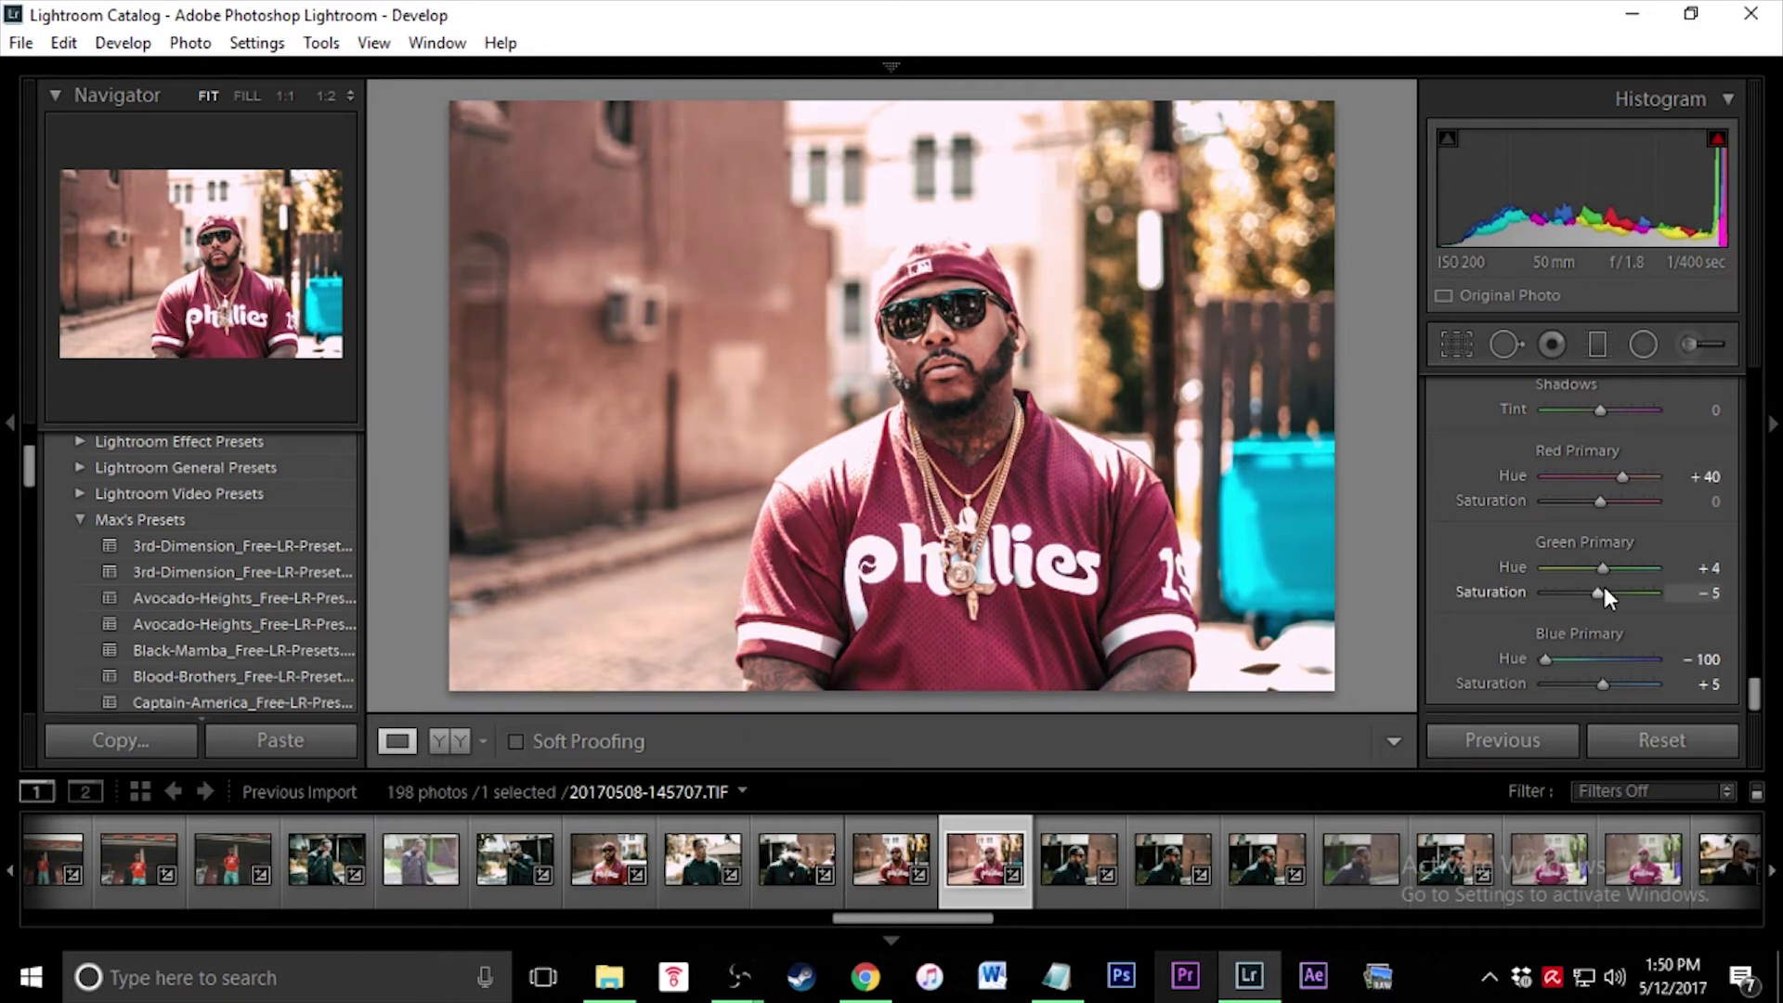
left_click_drag(1602, 590, 1641, 628)
scroll(1491, 559, "up", 3)
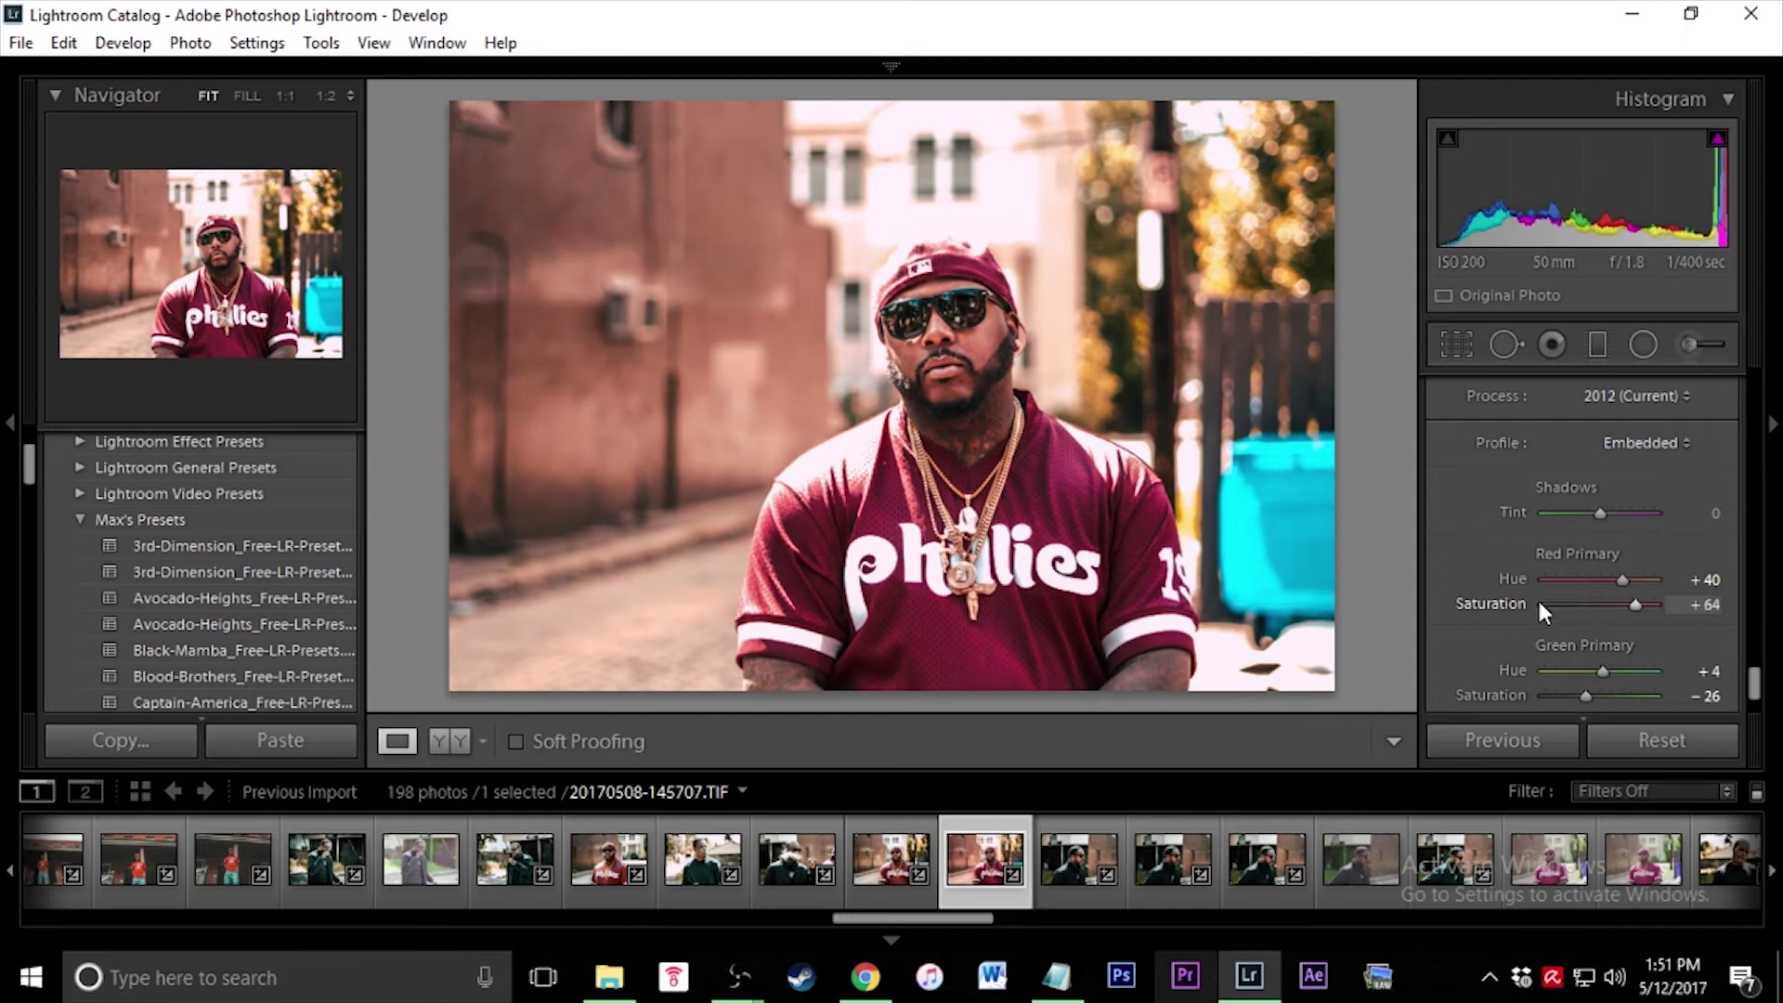
Compare the photo with its edited copy and set its vibrance to −29
left_click(867, 878)
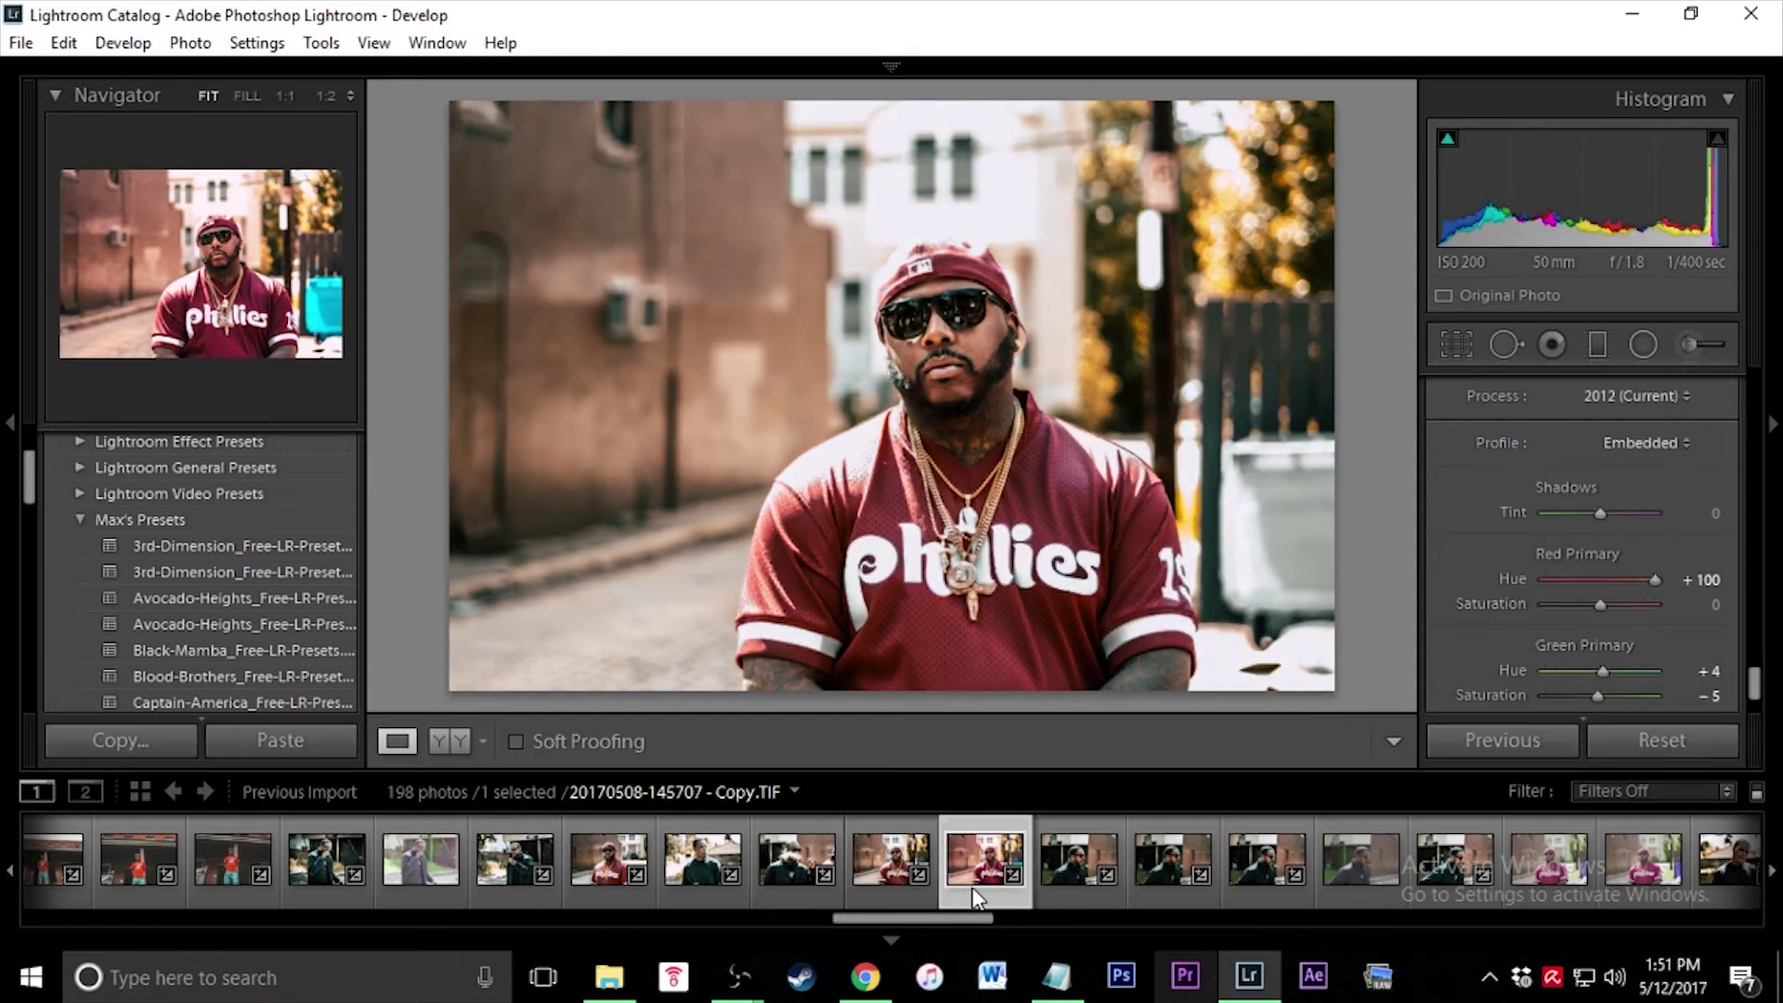
left_click(895, 873)
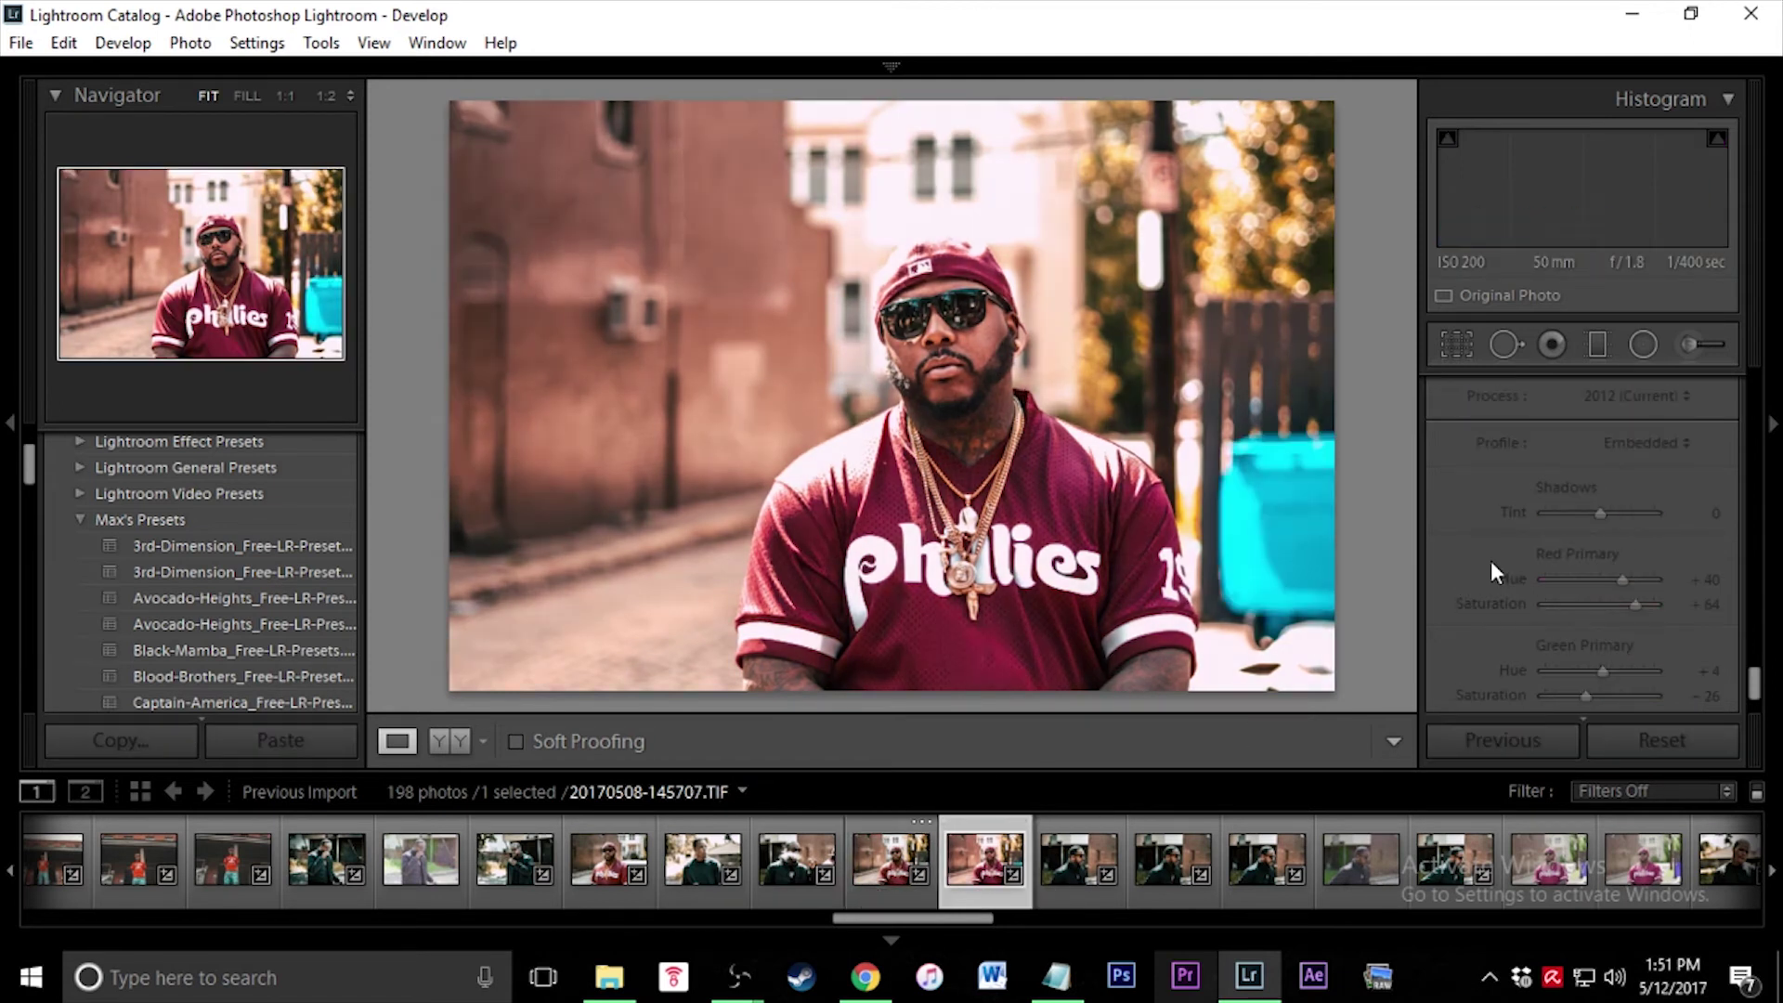
scroll(1497, 605, "up", 8)
scroll(1462, 629, "up", 8)
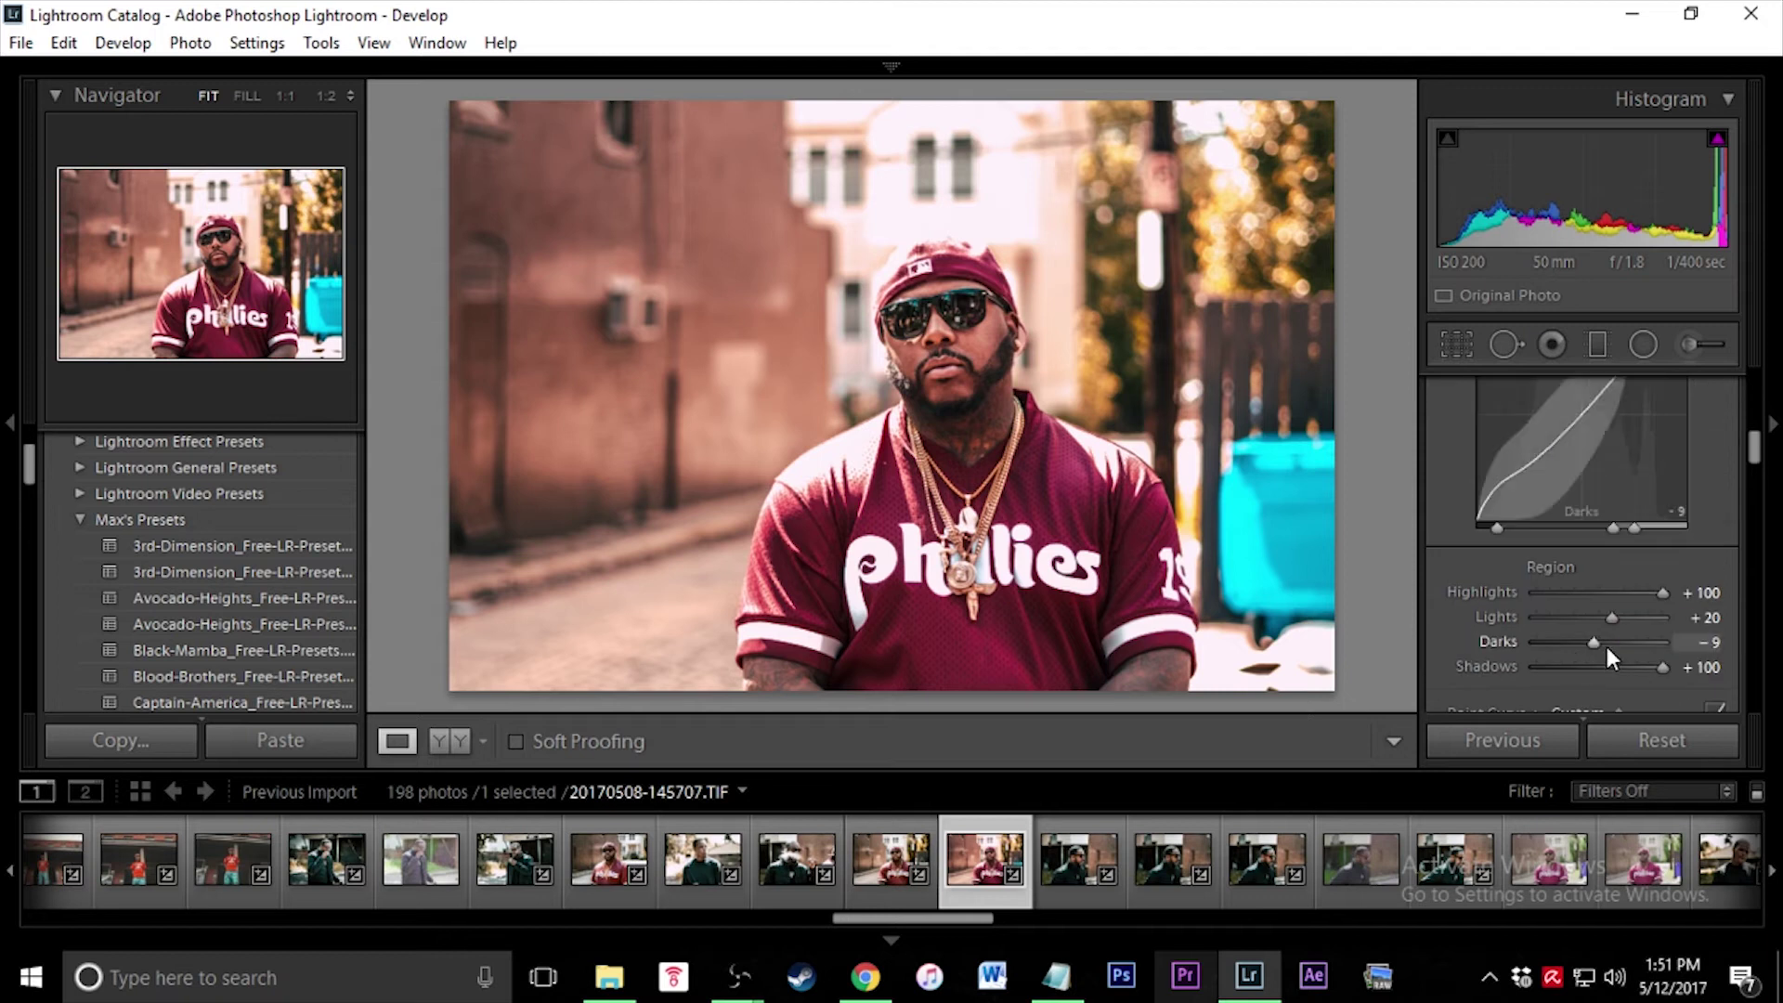
scroll(1532, 613, "up", 3)
left_click_drag(1586, 514, 1579, 511)
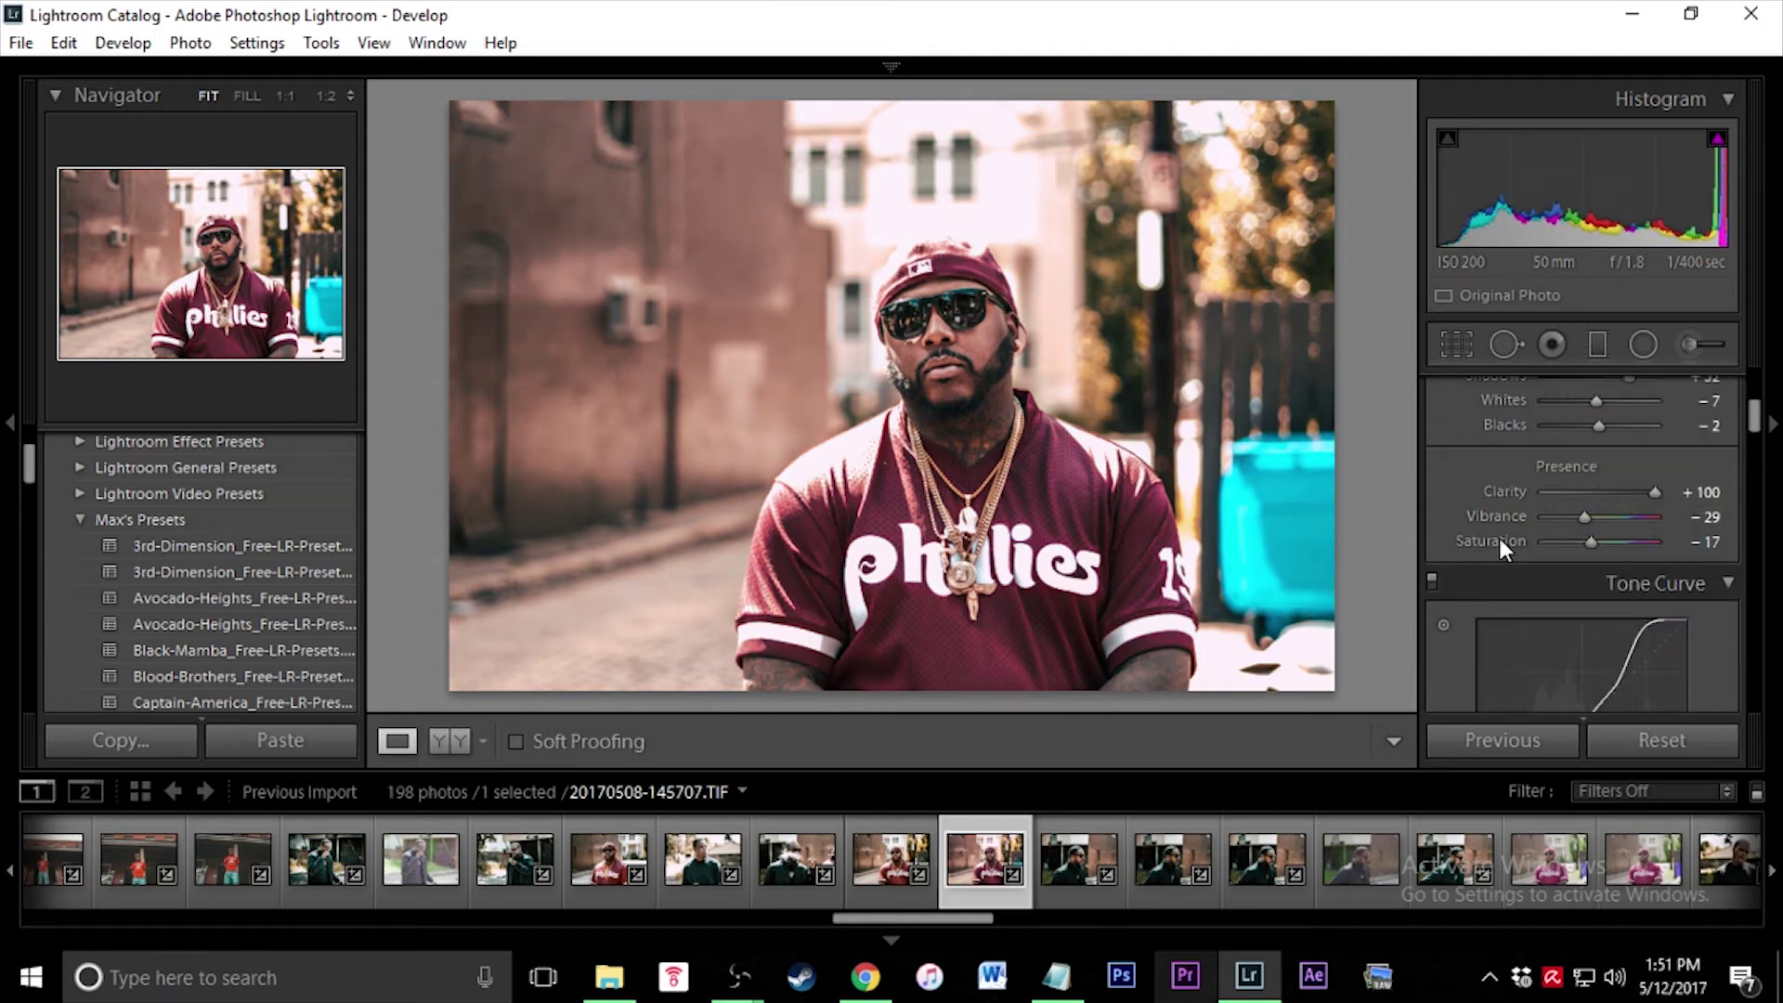
Set the HSL saturation to red +36, orange −44, green −18 and aqua −100, and the vibrance to −12
scroll(1454, 536, "down", 12)
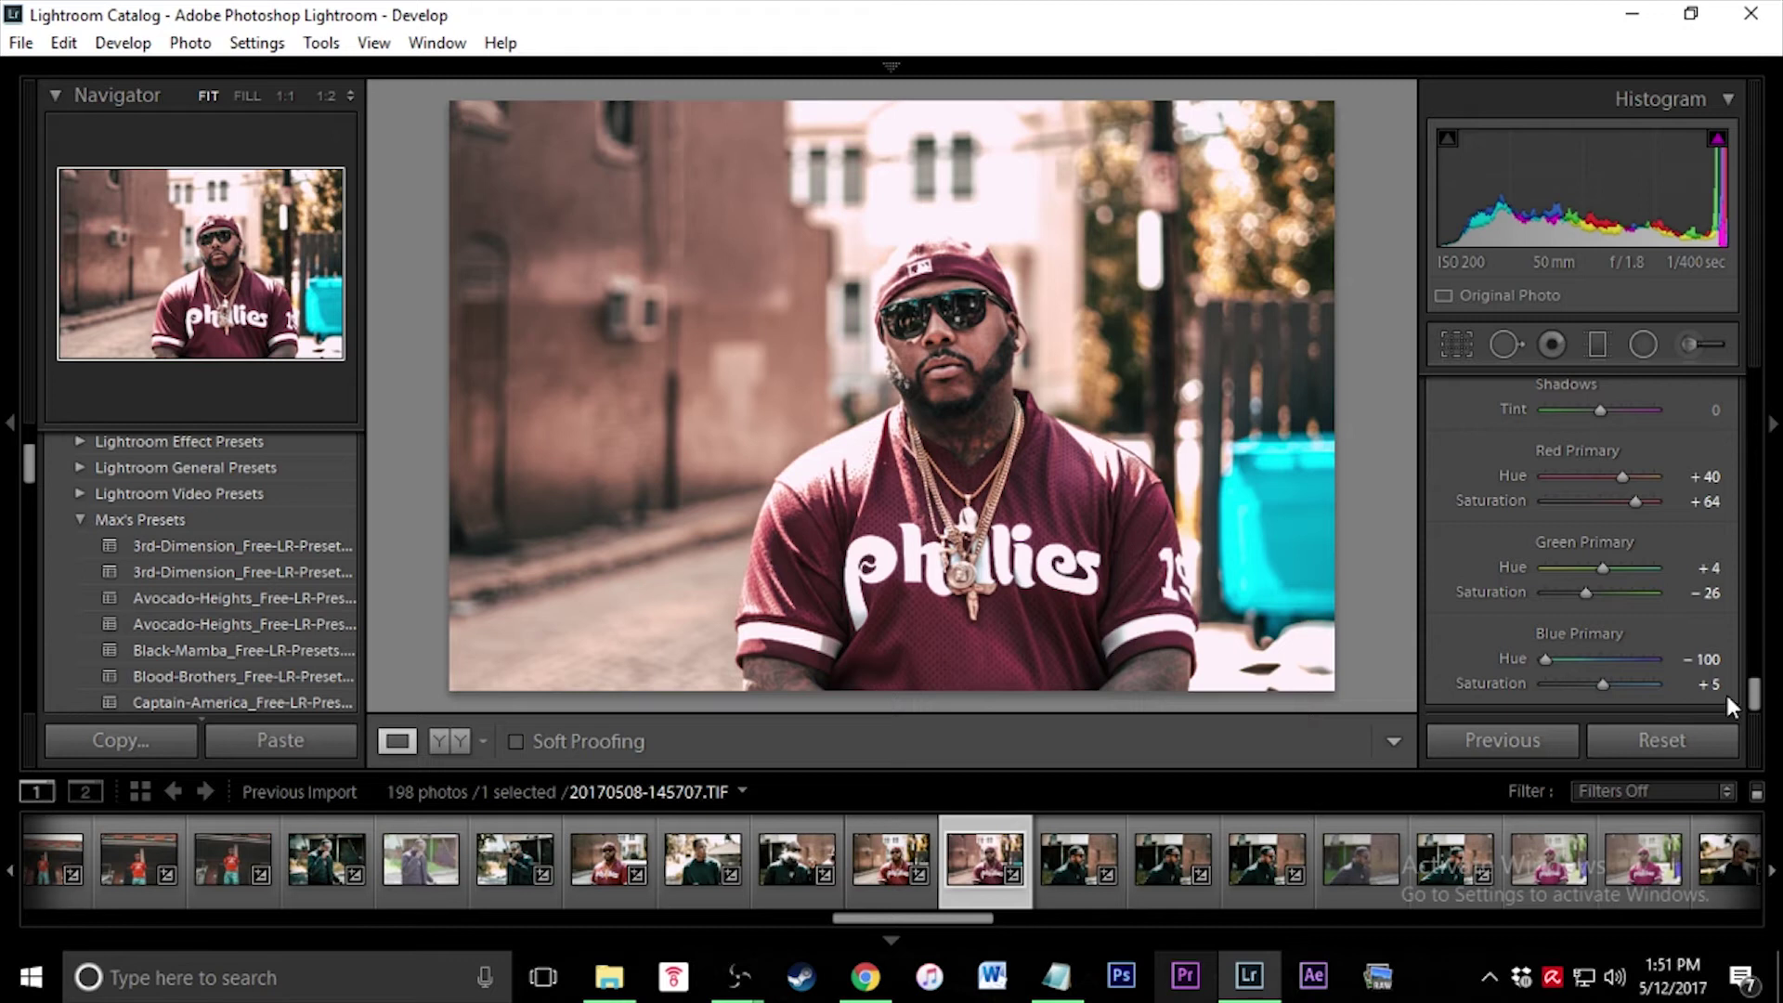
scroll(1482, 557, "up", 2)
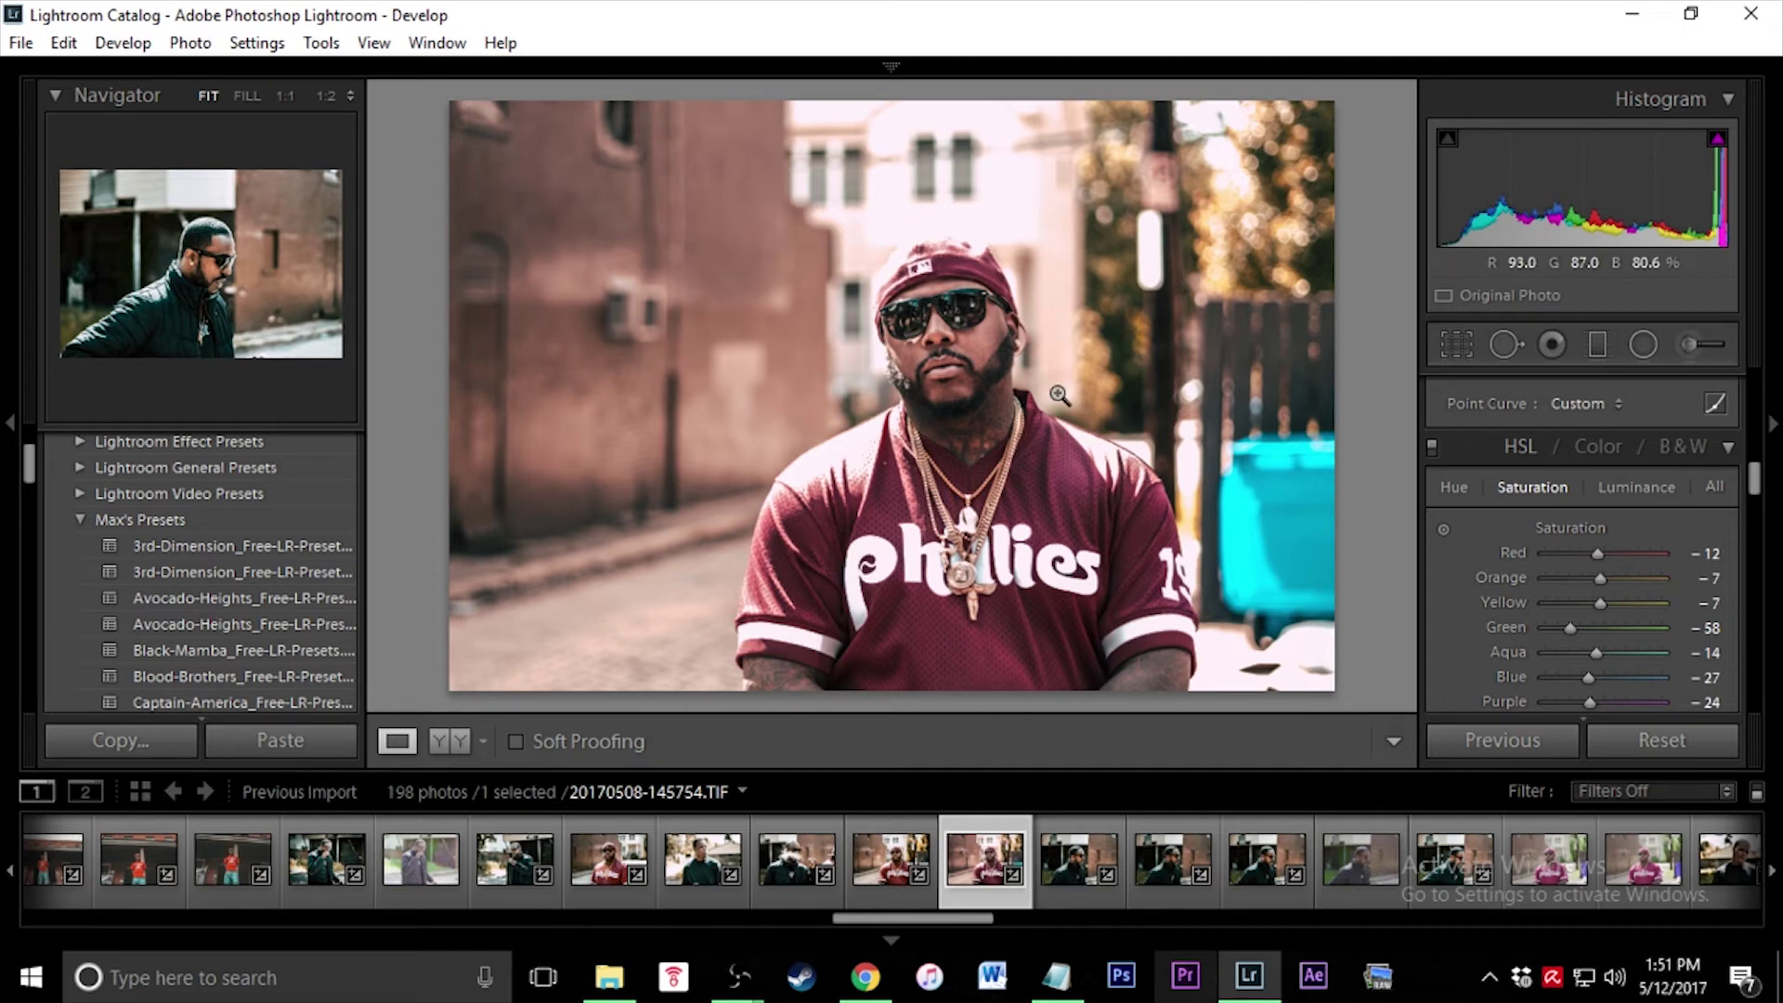
left_click_drag(1608, 553, 1577, 592)
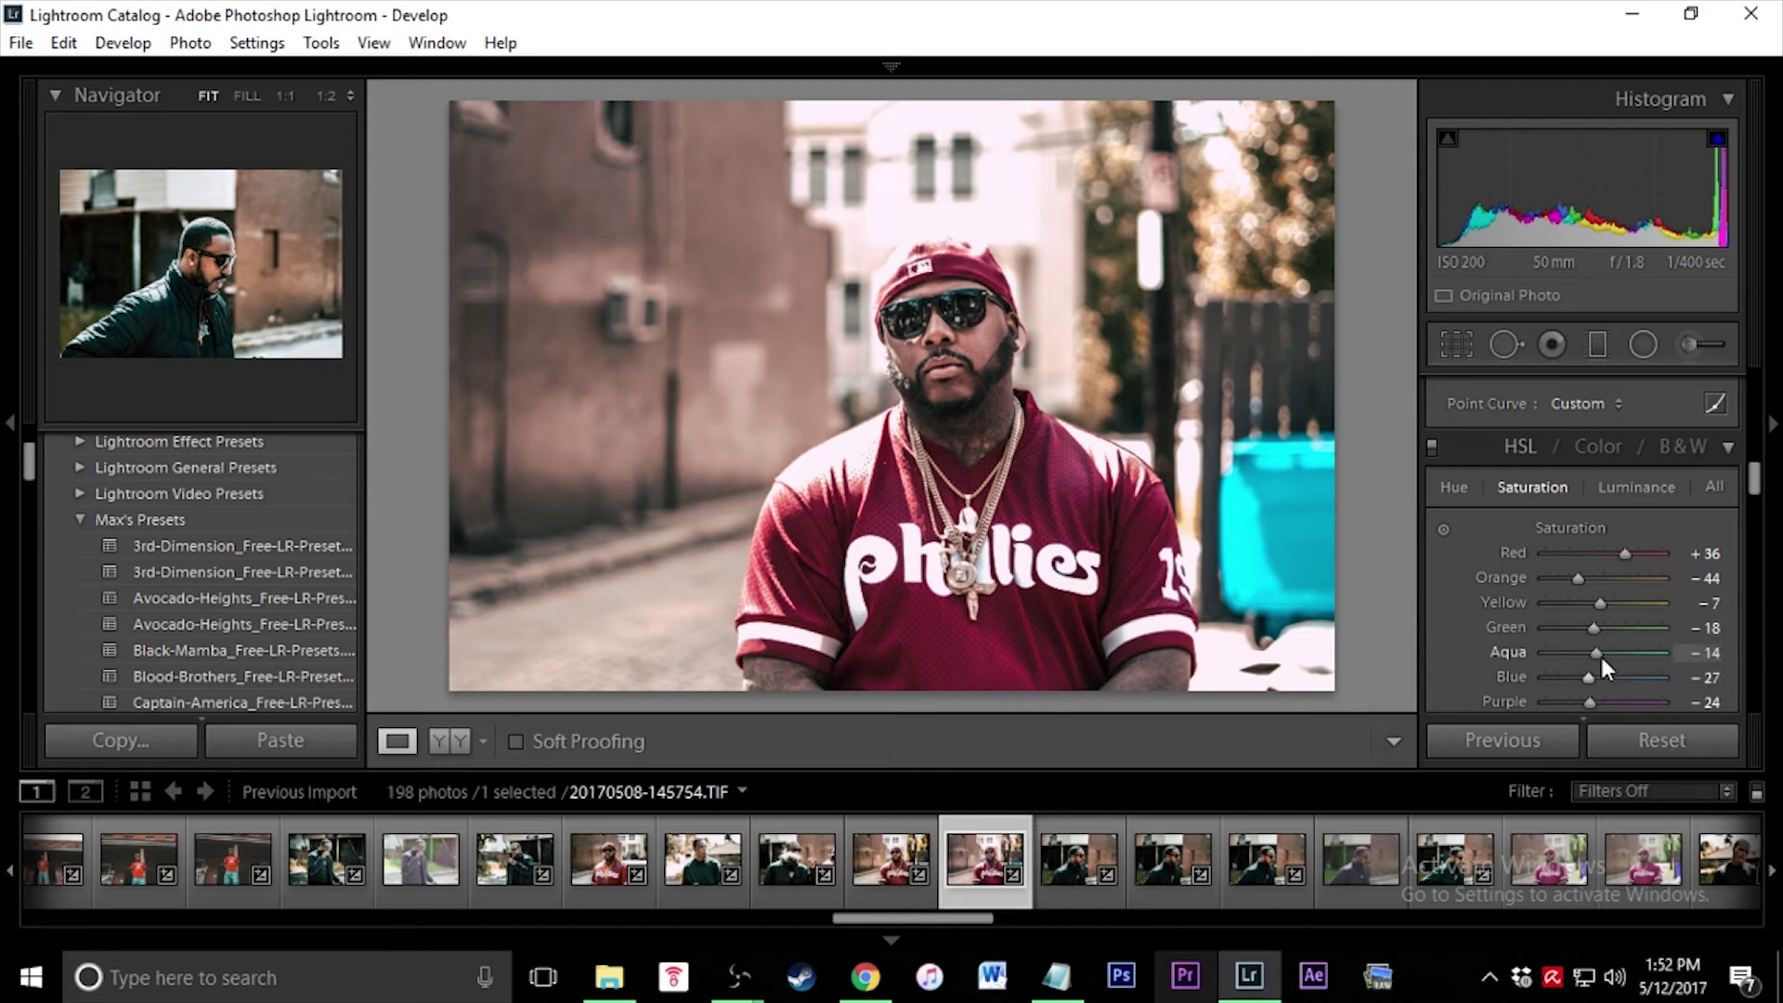
left_click_drag(1544, 650, 1350, 627)
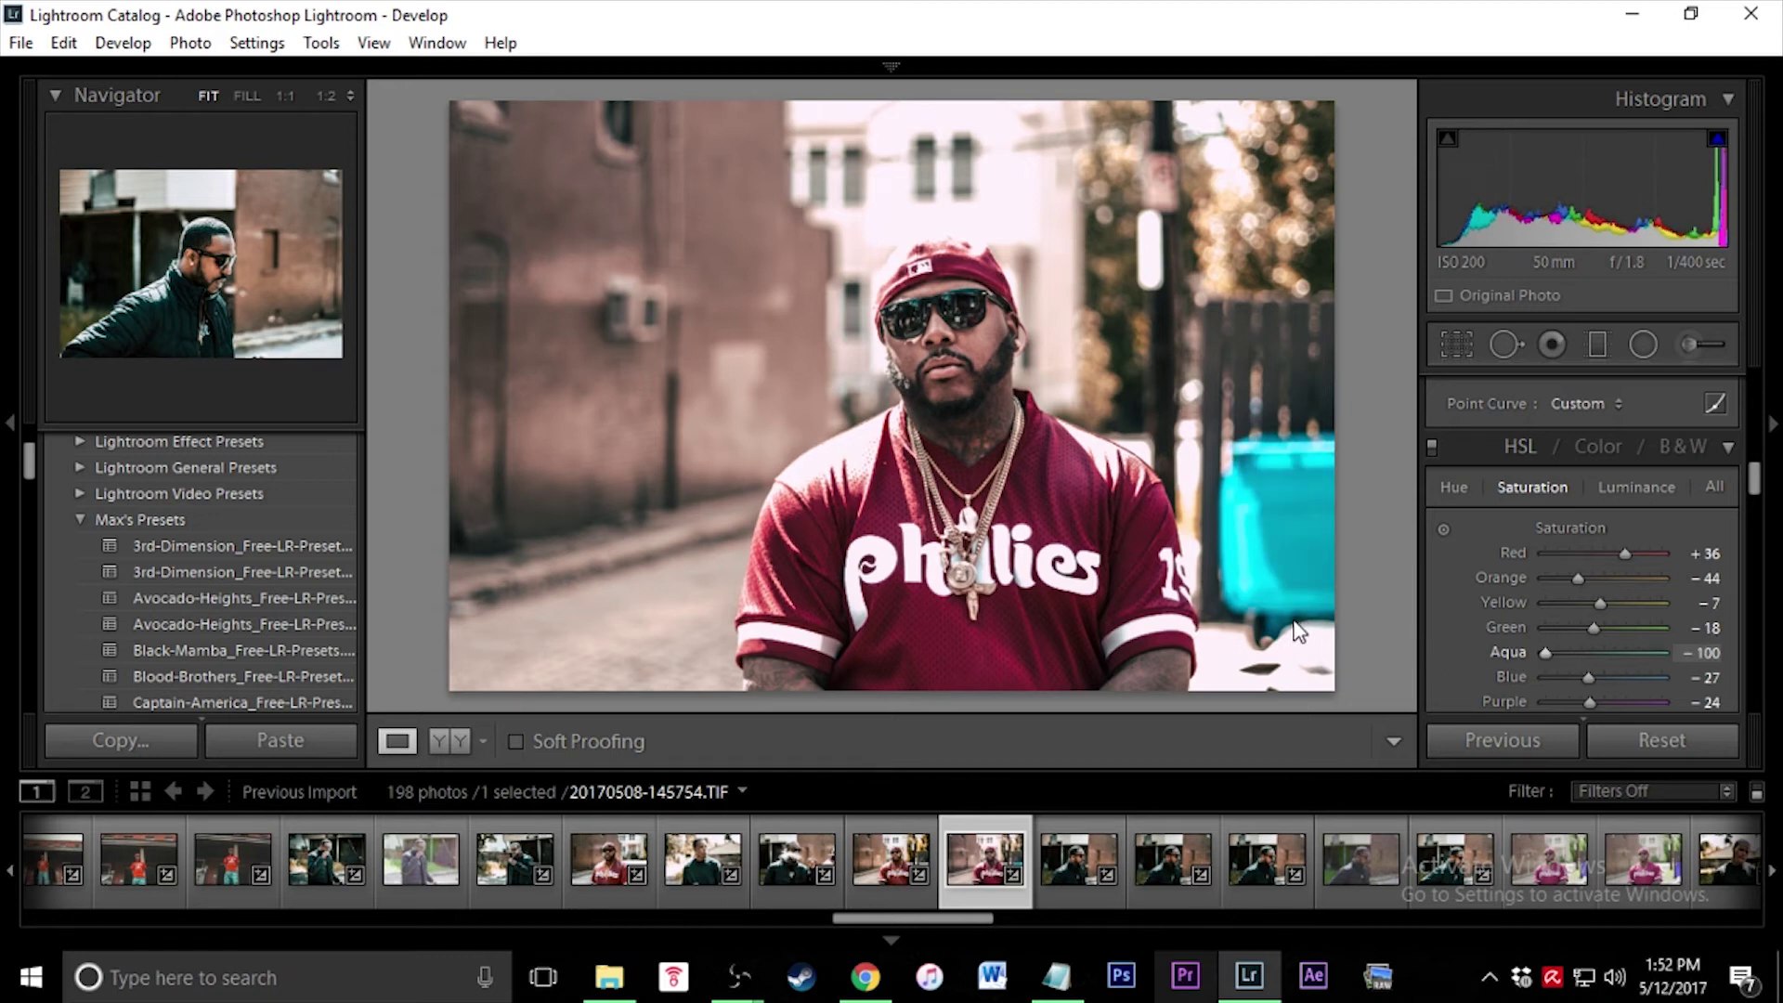
scroll(1569, 594, "up", 5)
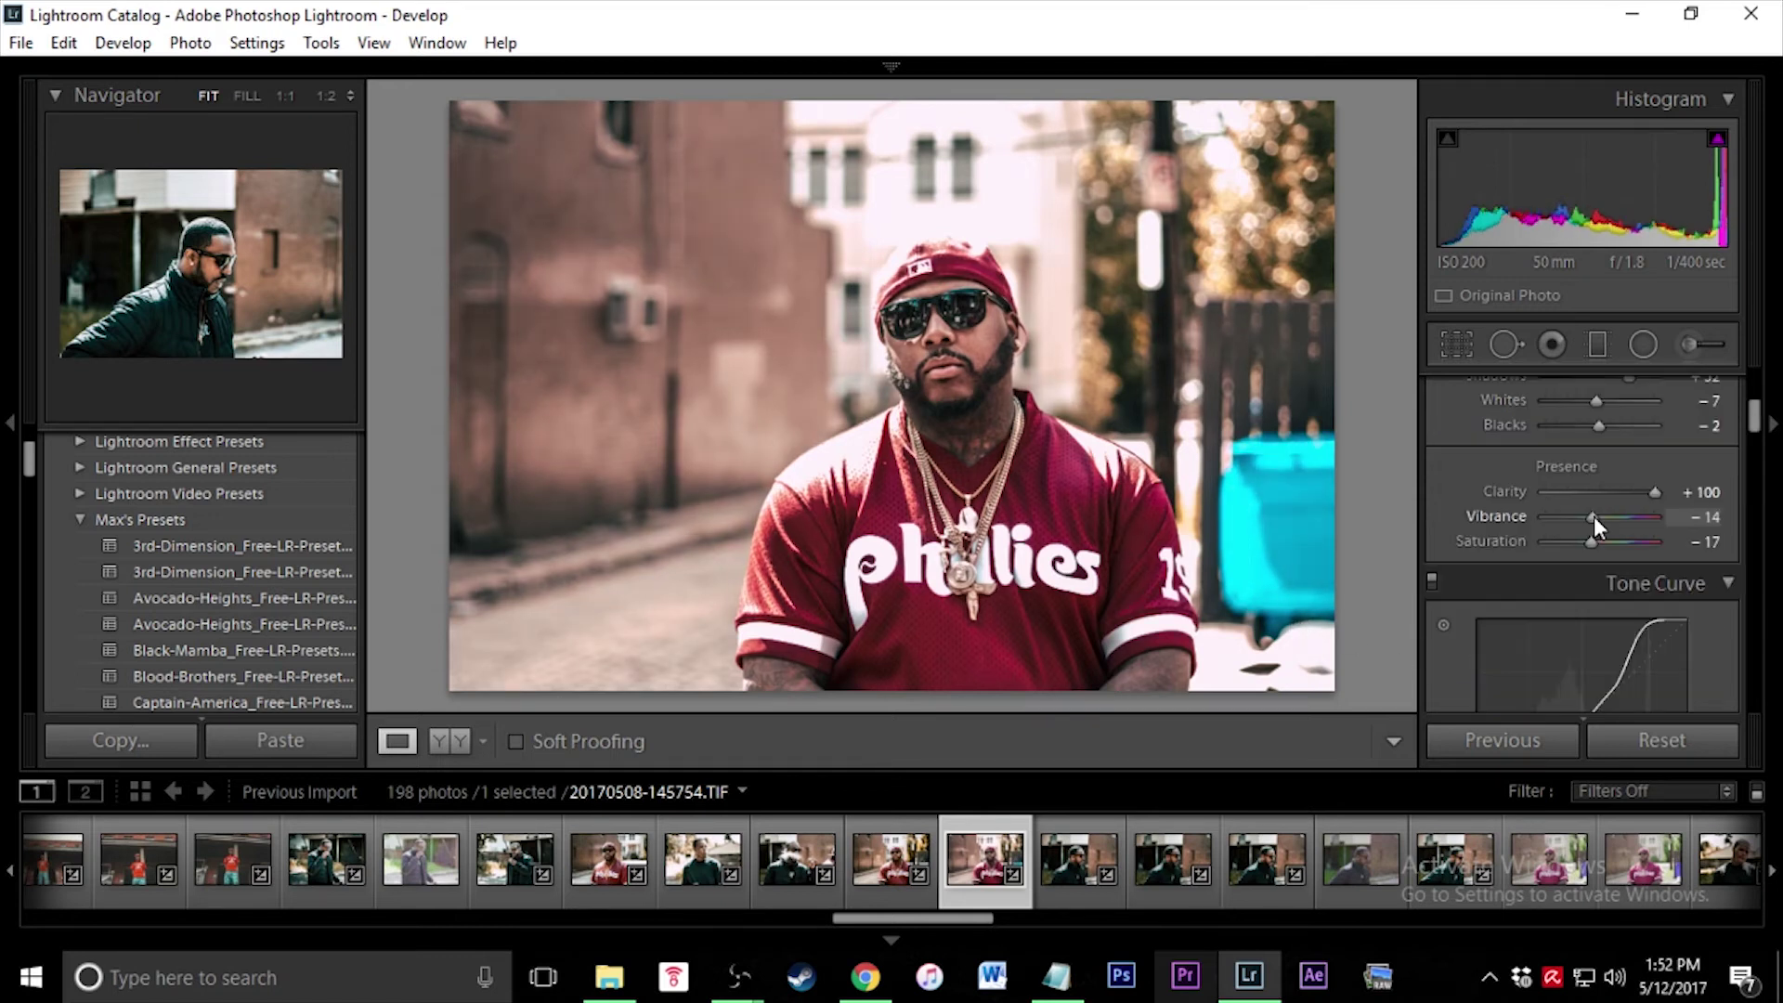
left_click_drag(1594, 520, 1595, 520)
Switch repeatedly between the graded photo and its edited copy to compare their colours
left_click(883, 854)
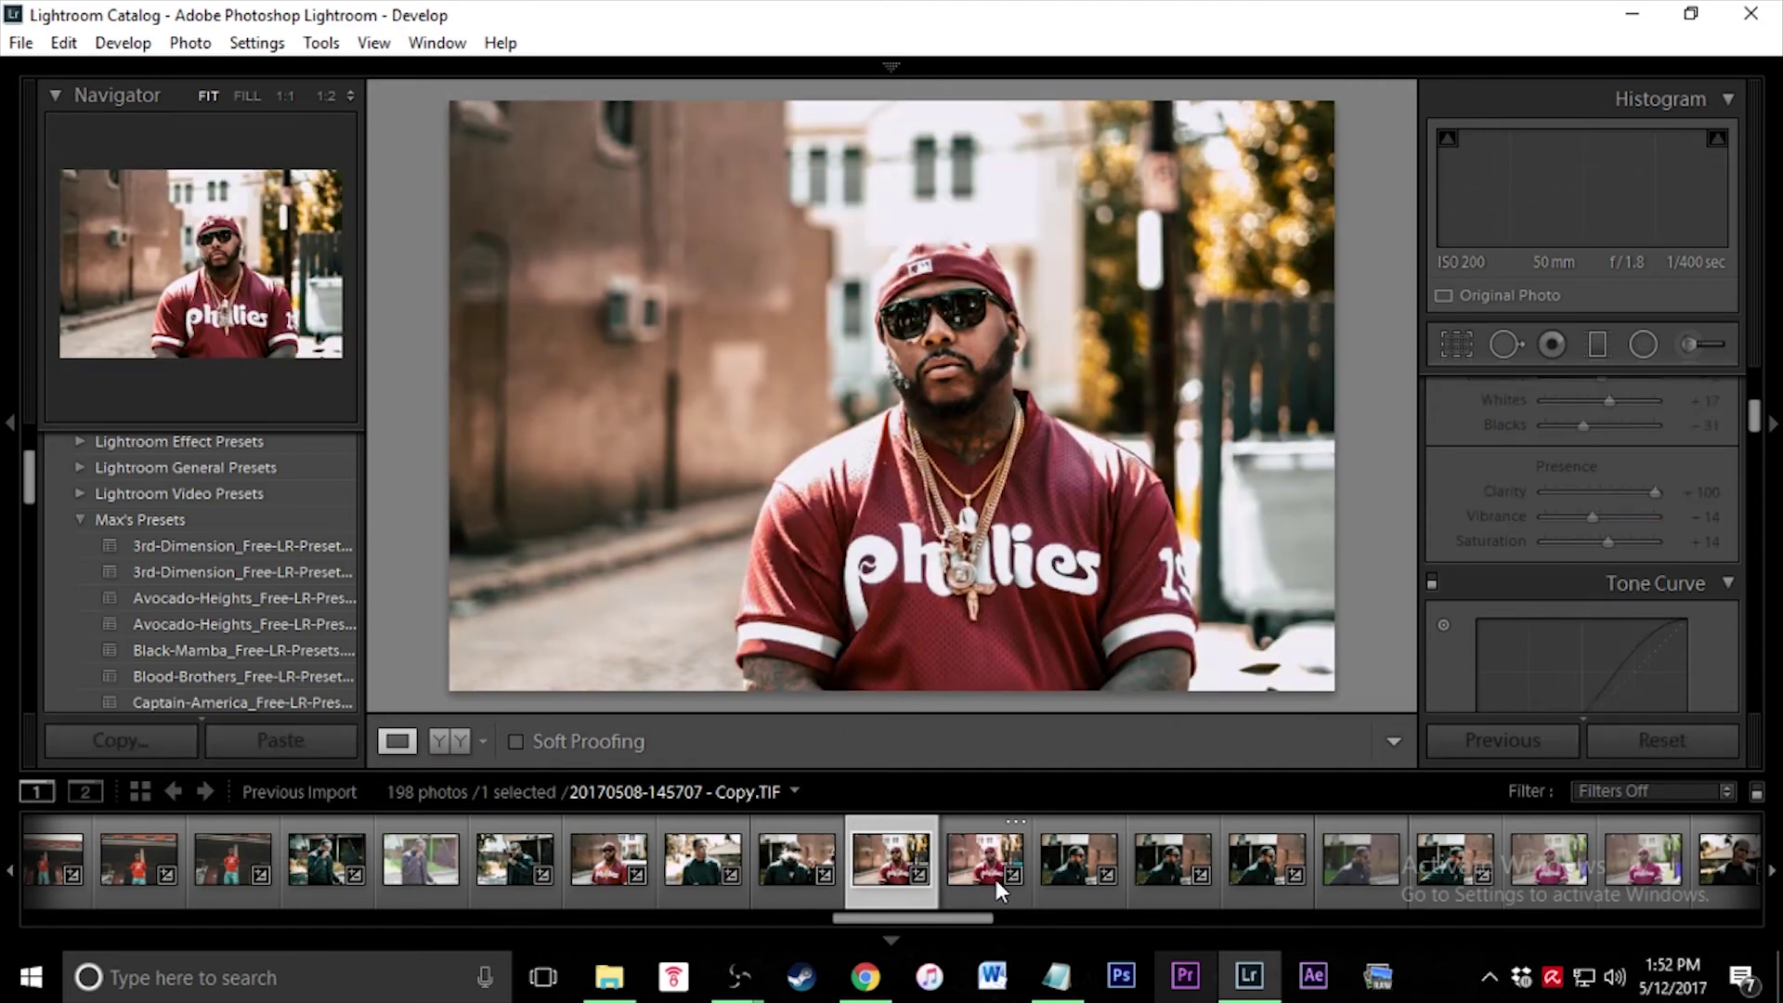
left_click(995, 880)
left_click(889, 884)
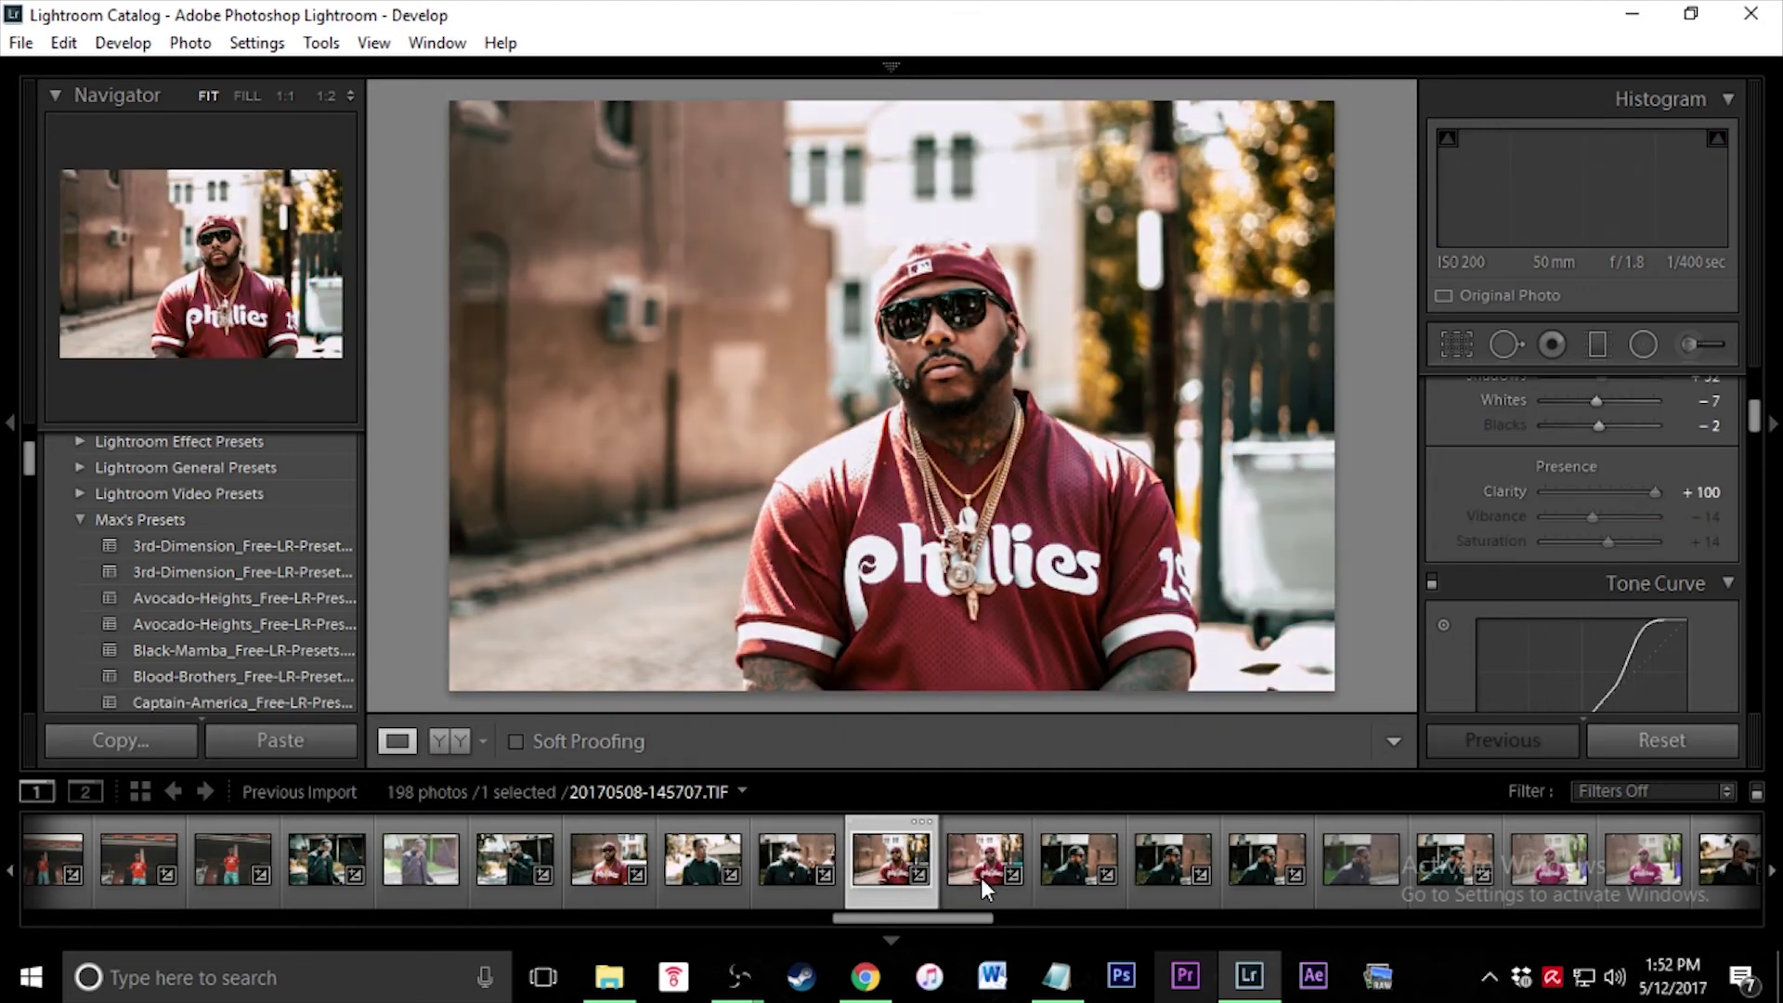
left_click(984, 879)
left_click(884, 879)
left_click(986, 889)
left_click(896, 890)
left_click(956, 886)
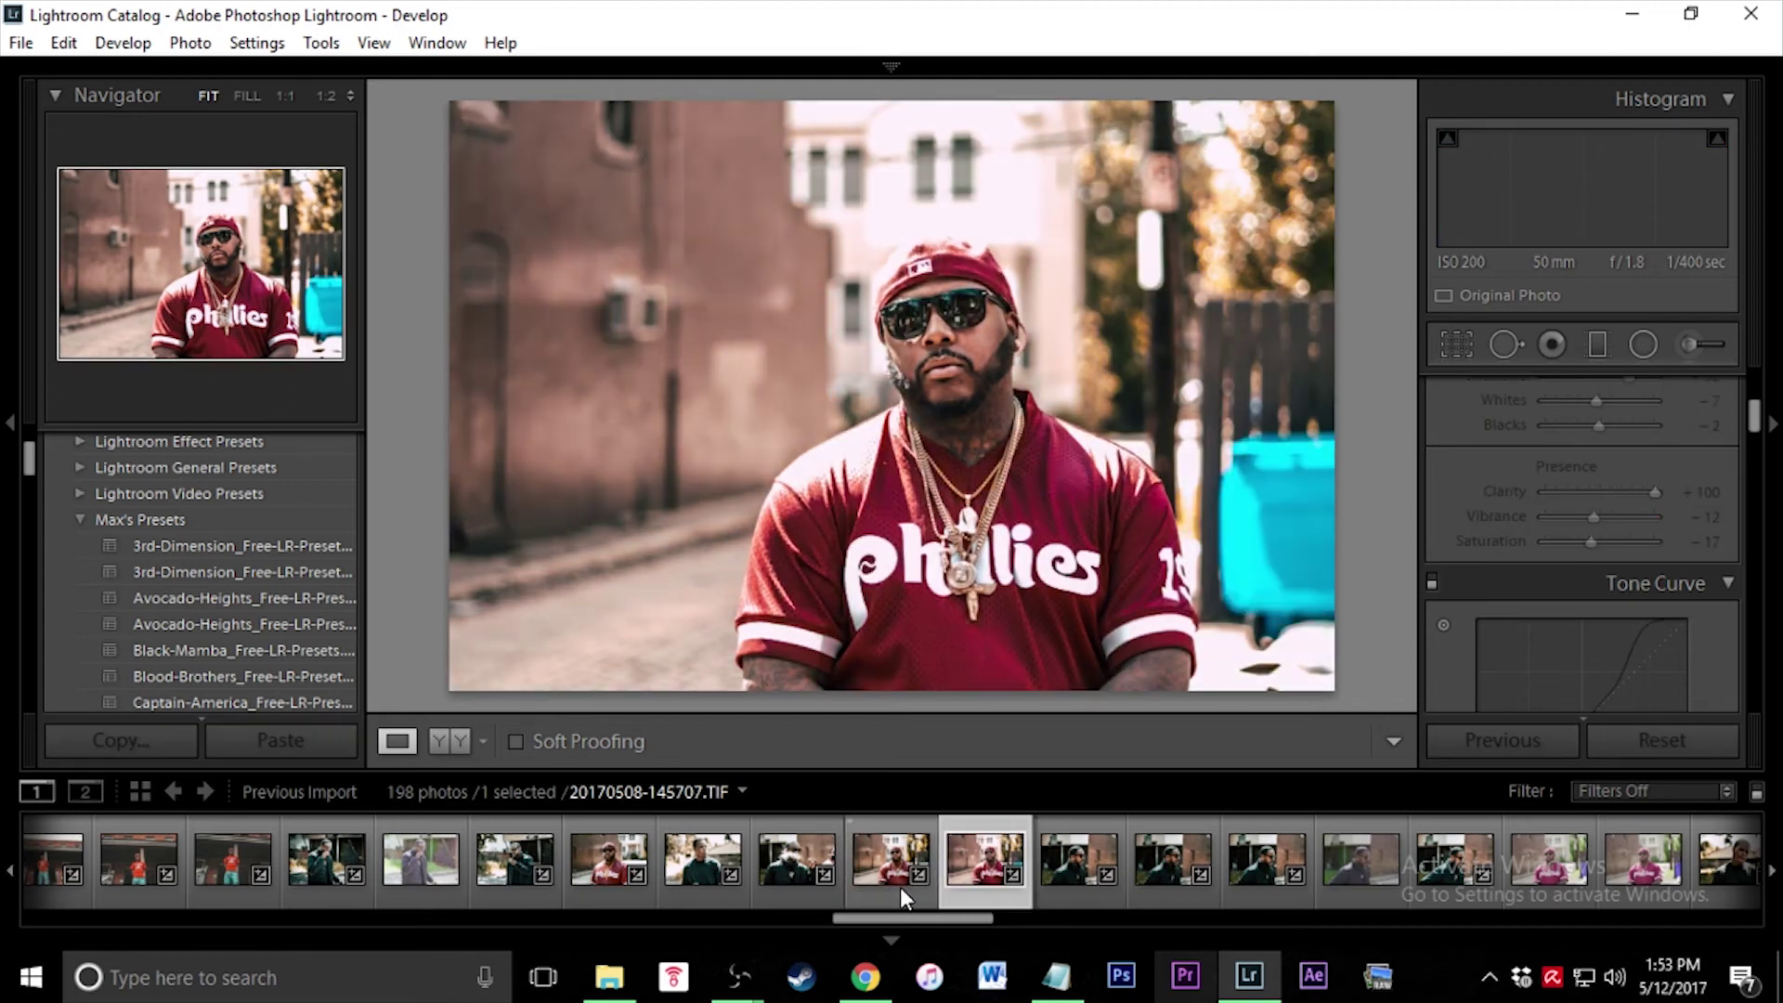
left_click(900, 888)
left_click(811, 891)
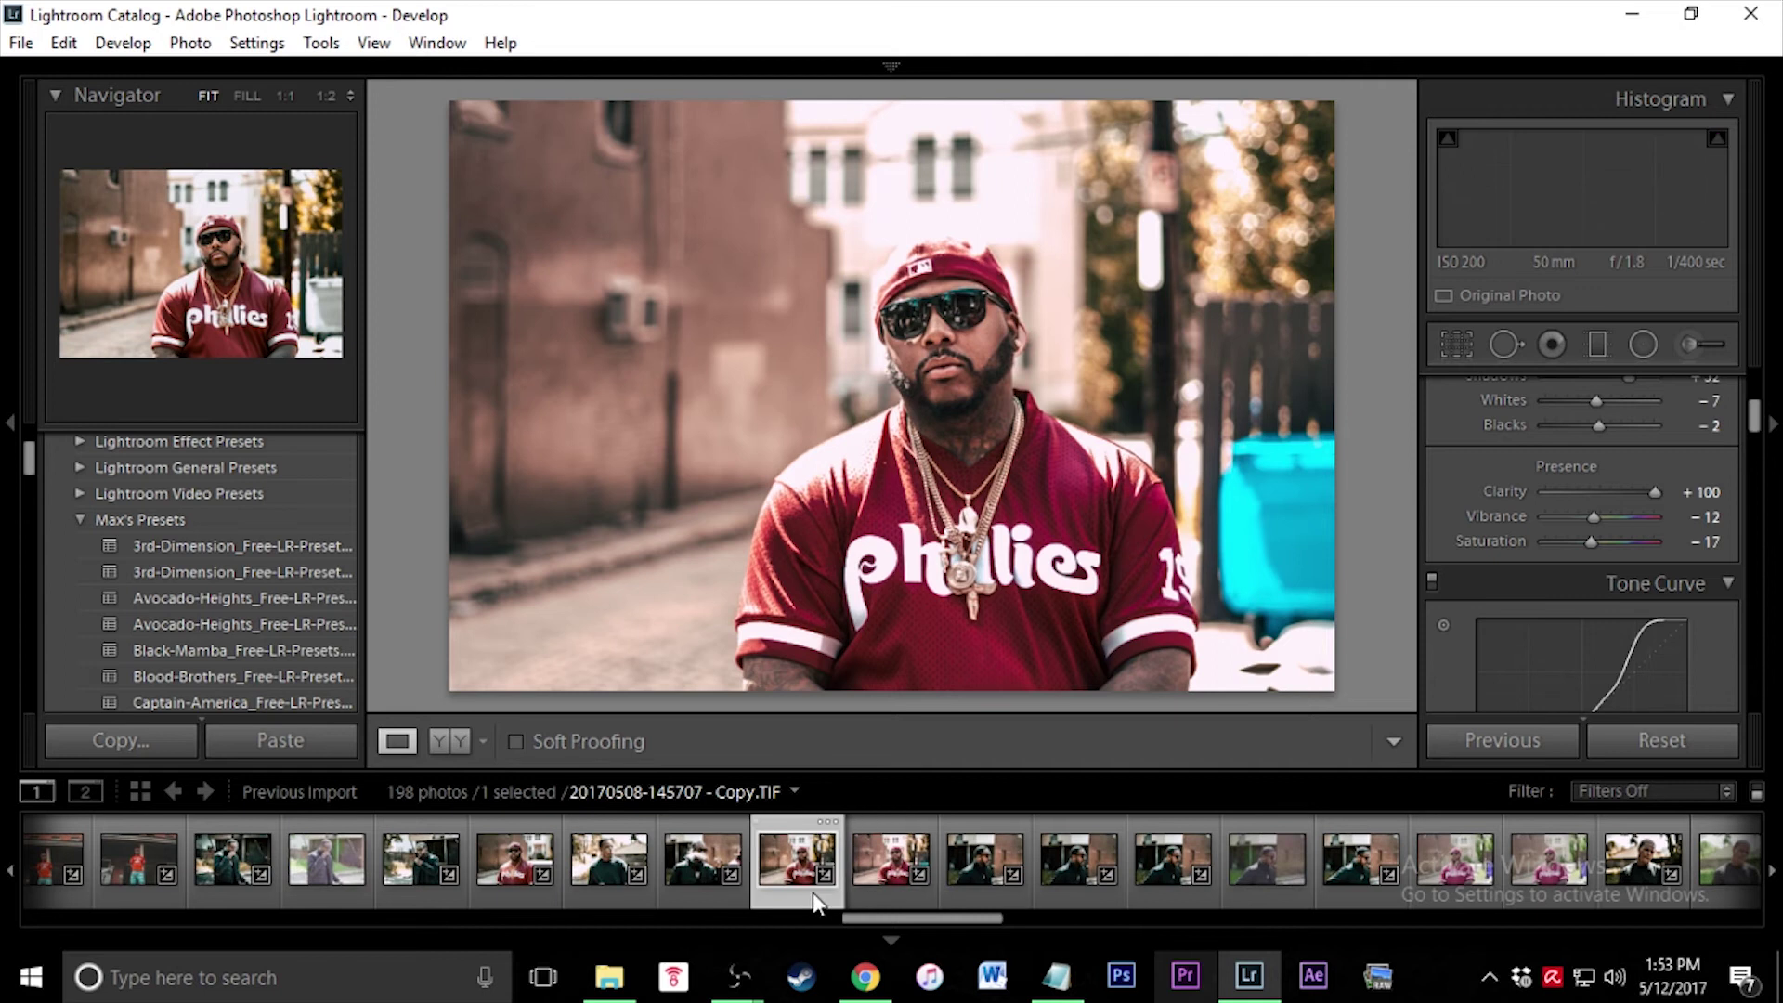
left_click(902, 888)
left_click(811, 887)
left_click(906, 896)
left_click(838, 897)
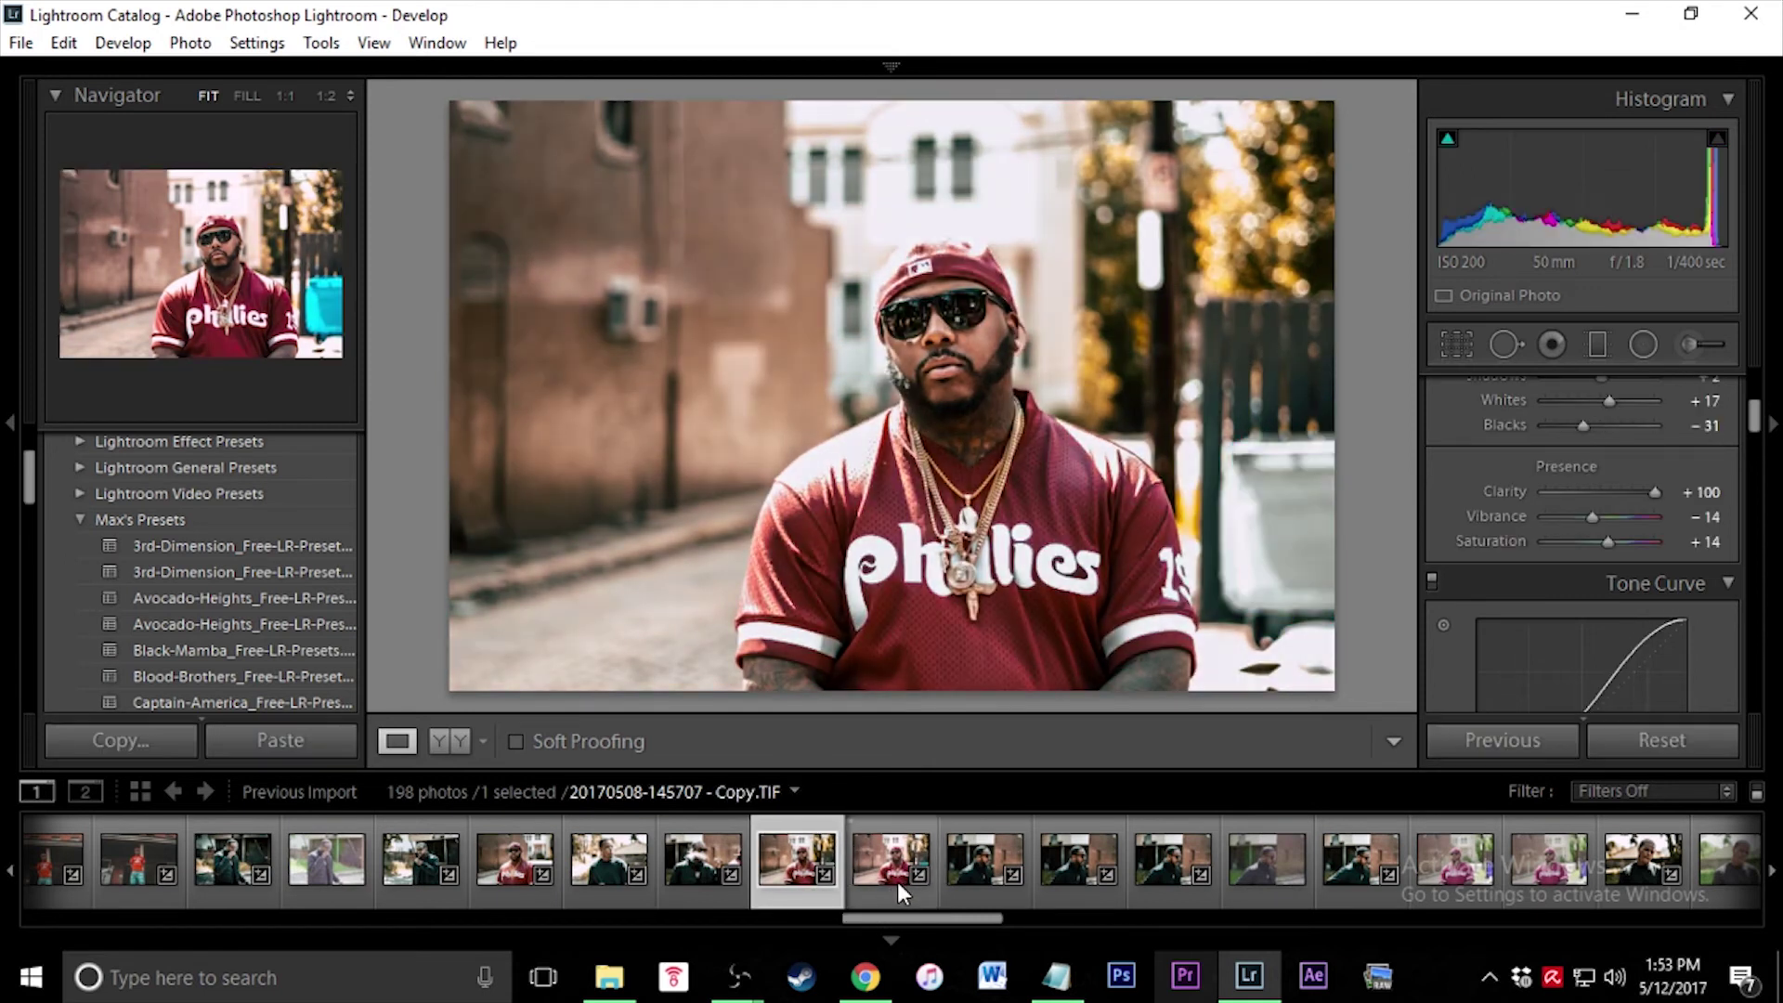
left_click(882, 884)
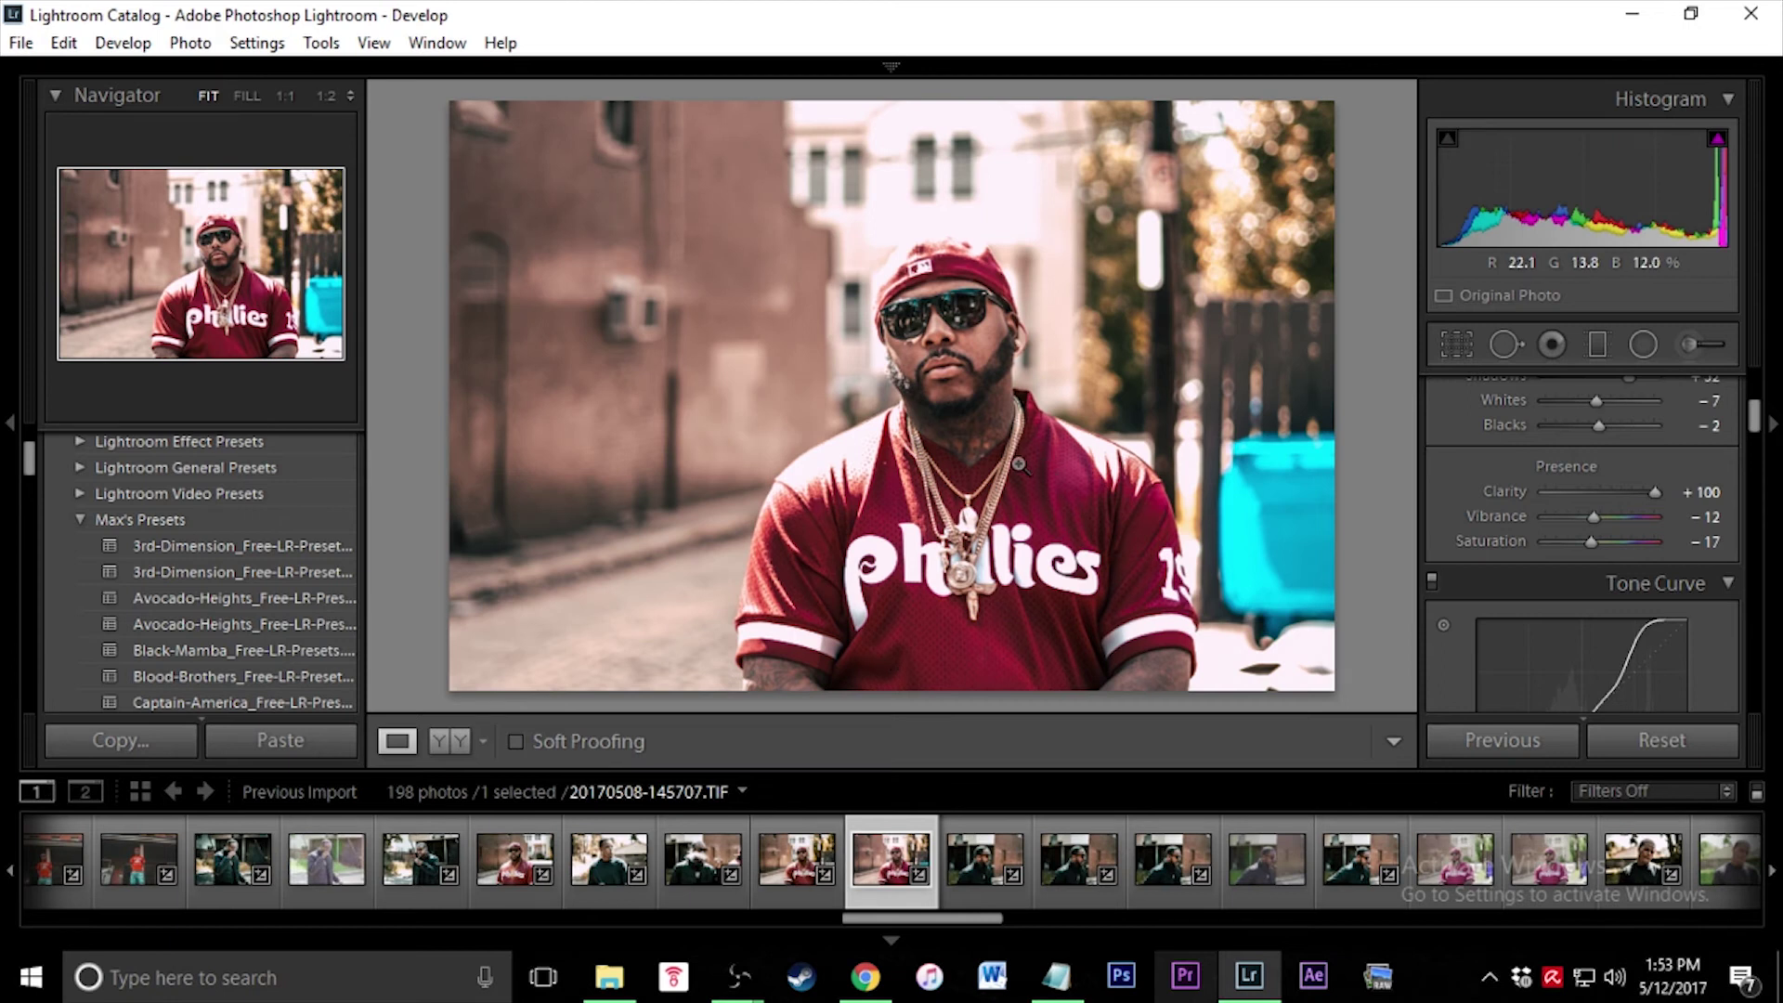
Set up a new Adjustment Brush with a custom effect of temperature 36 and tint 0 for local work around the neck chain
left_click(1018, 462)
left_click_drag(1035, 445, 987, 645)
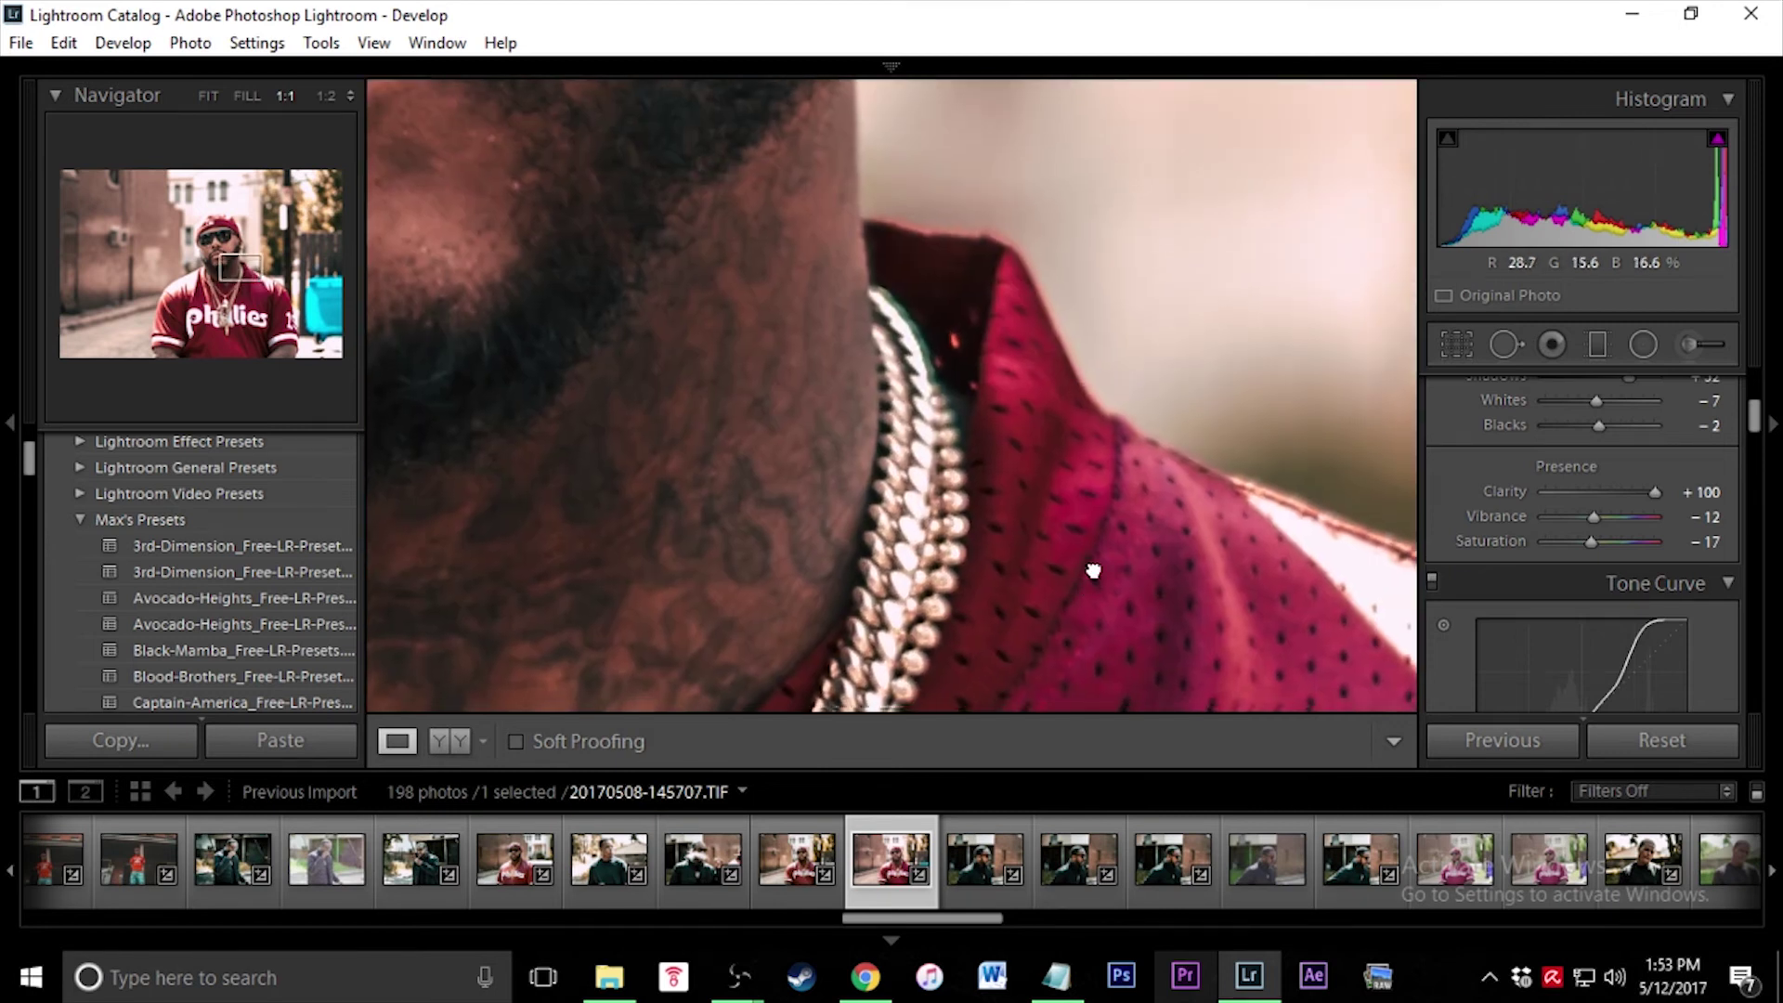
left_click_drag(1093, 570, 1139, 440)
left_click(1690, 344)
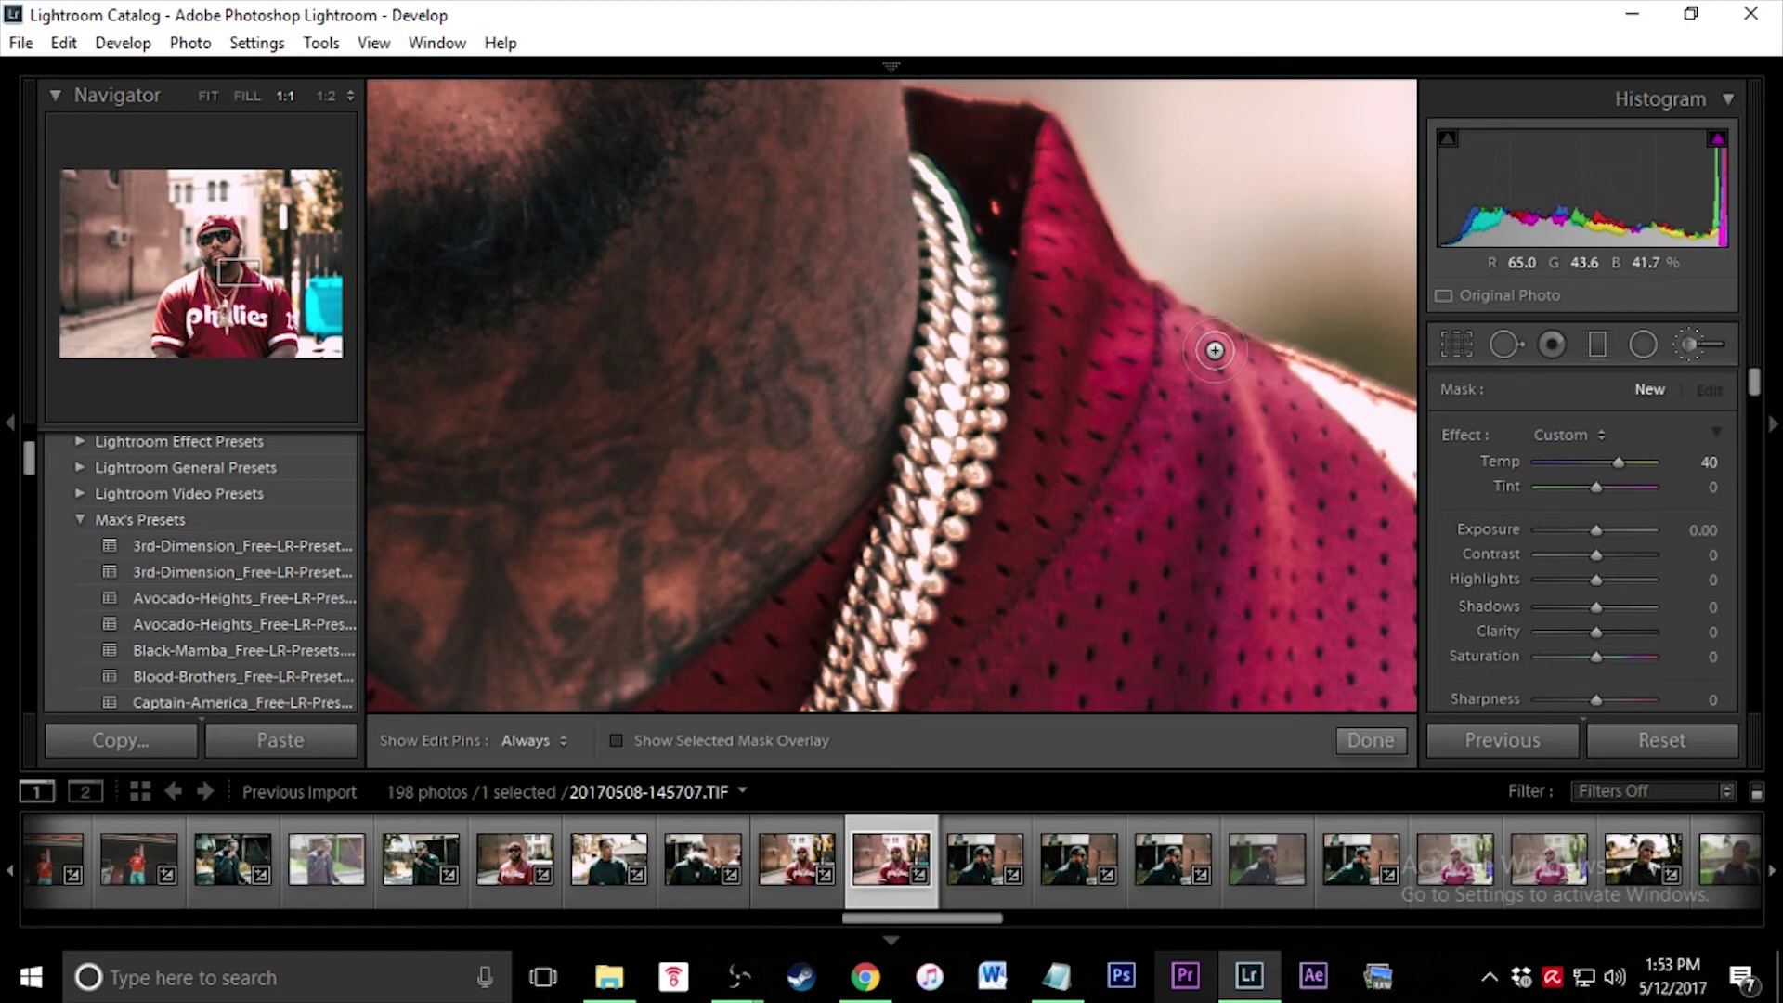
left_click(1600, 437)
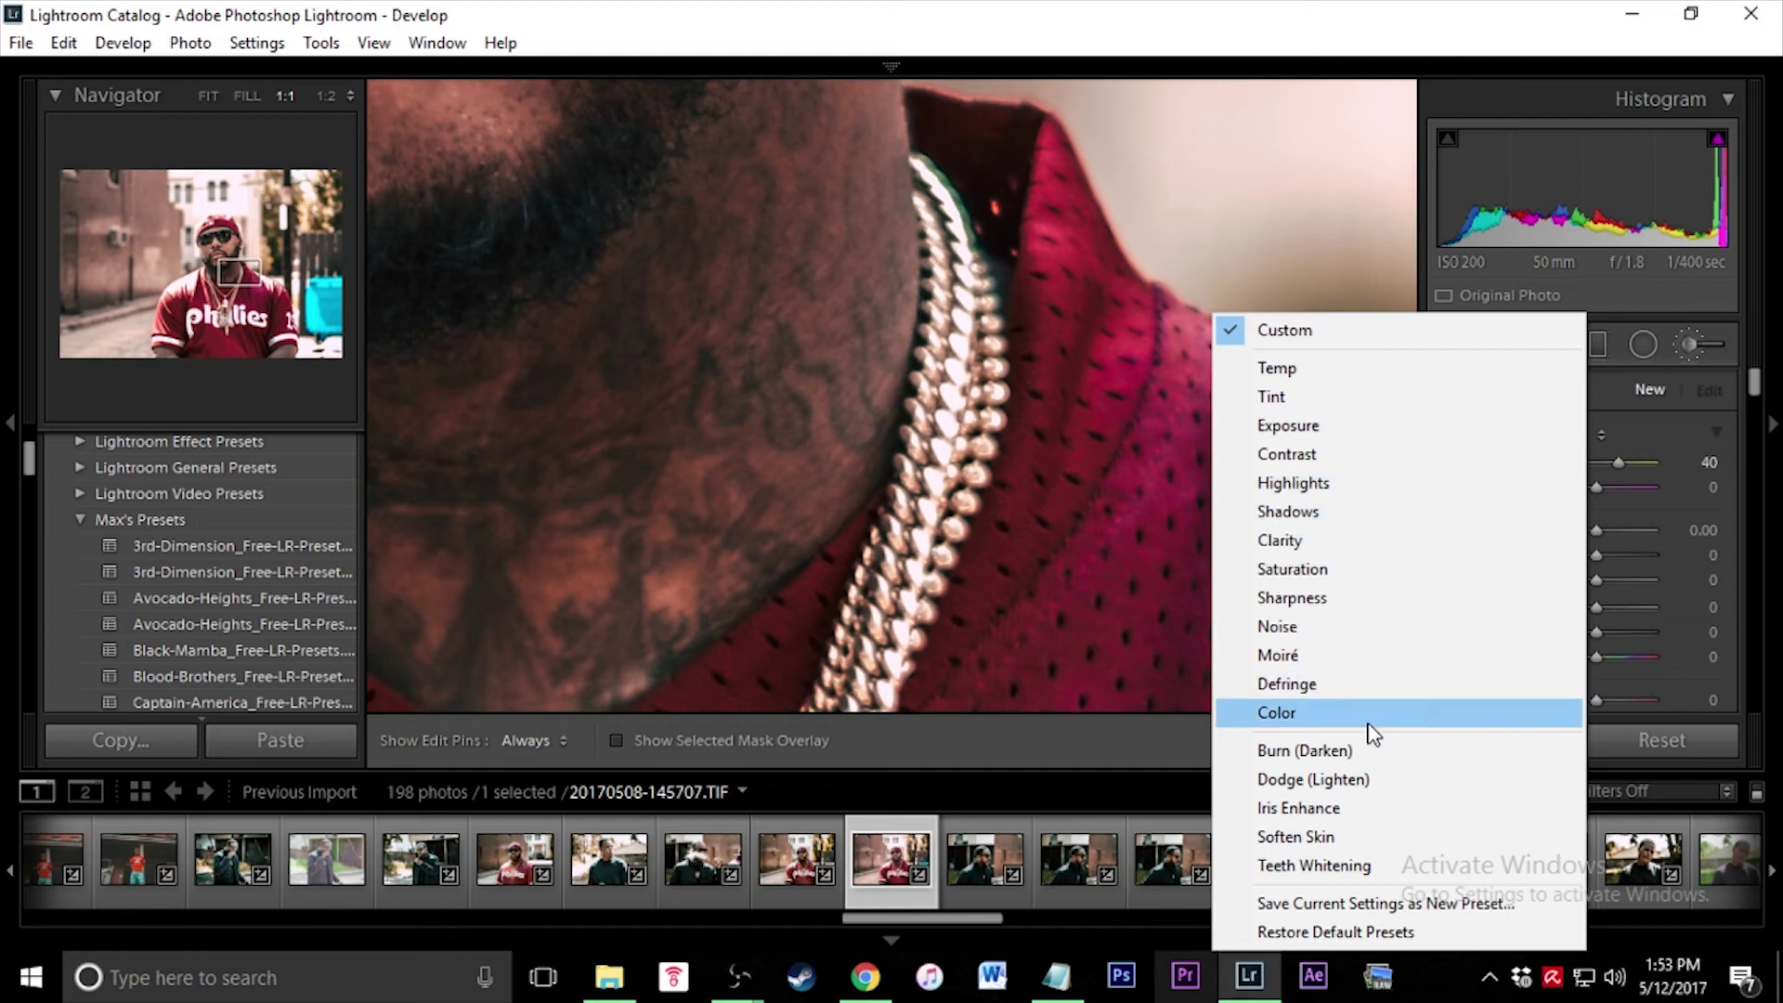
left_click(1341, 397)
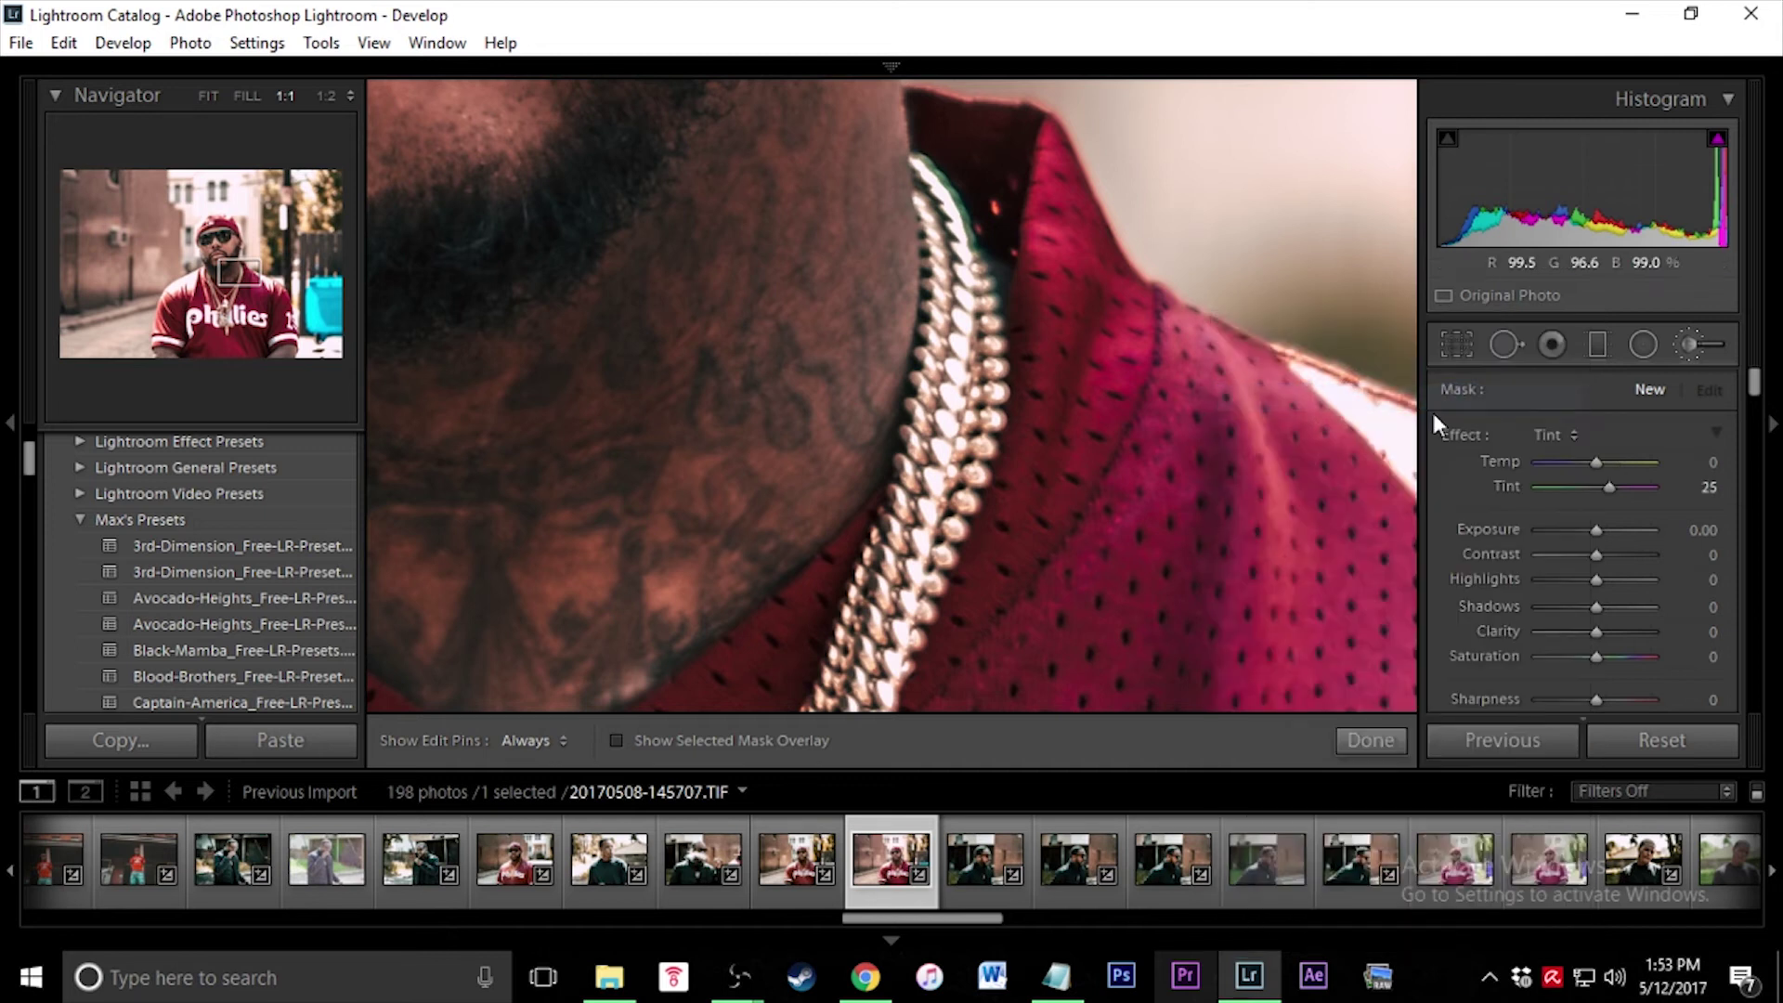
left_click(1576, 433)
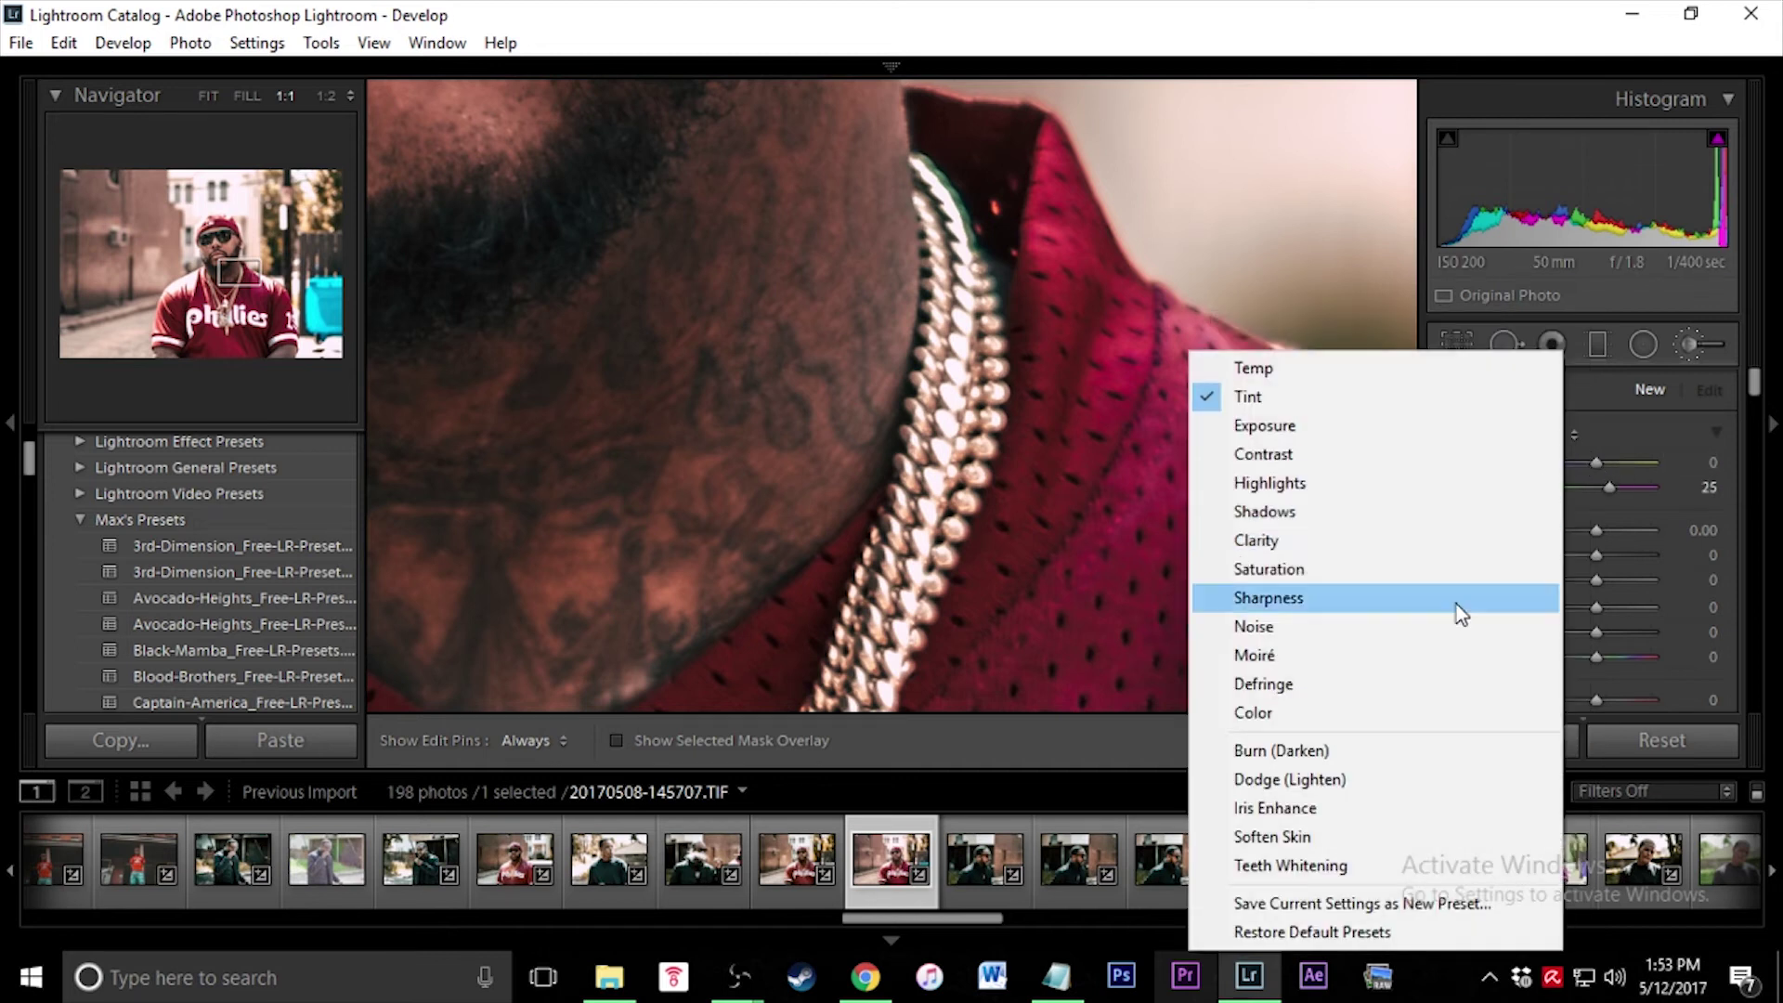
left_click(1381, 715)
left_click_drag(1601, 462, 1617, 459)
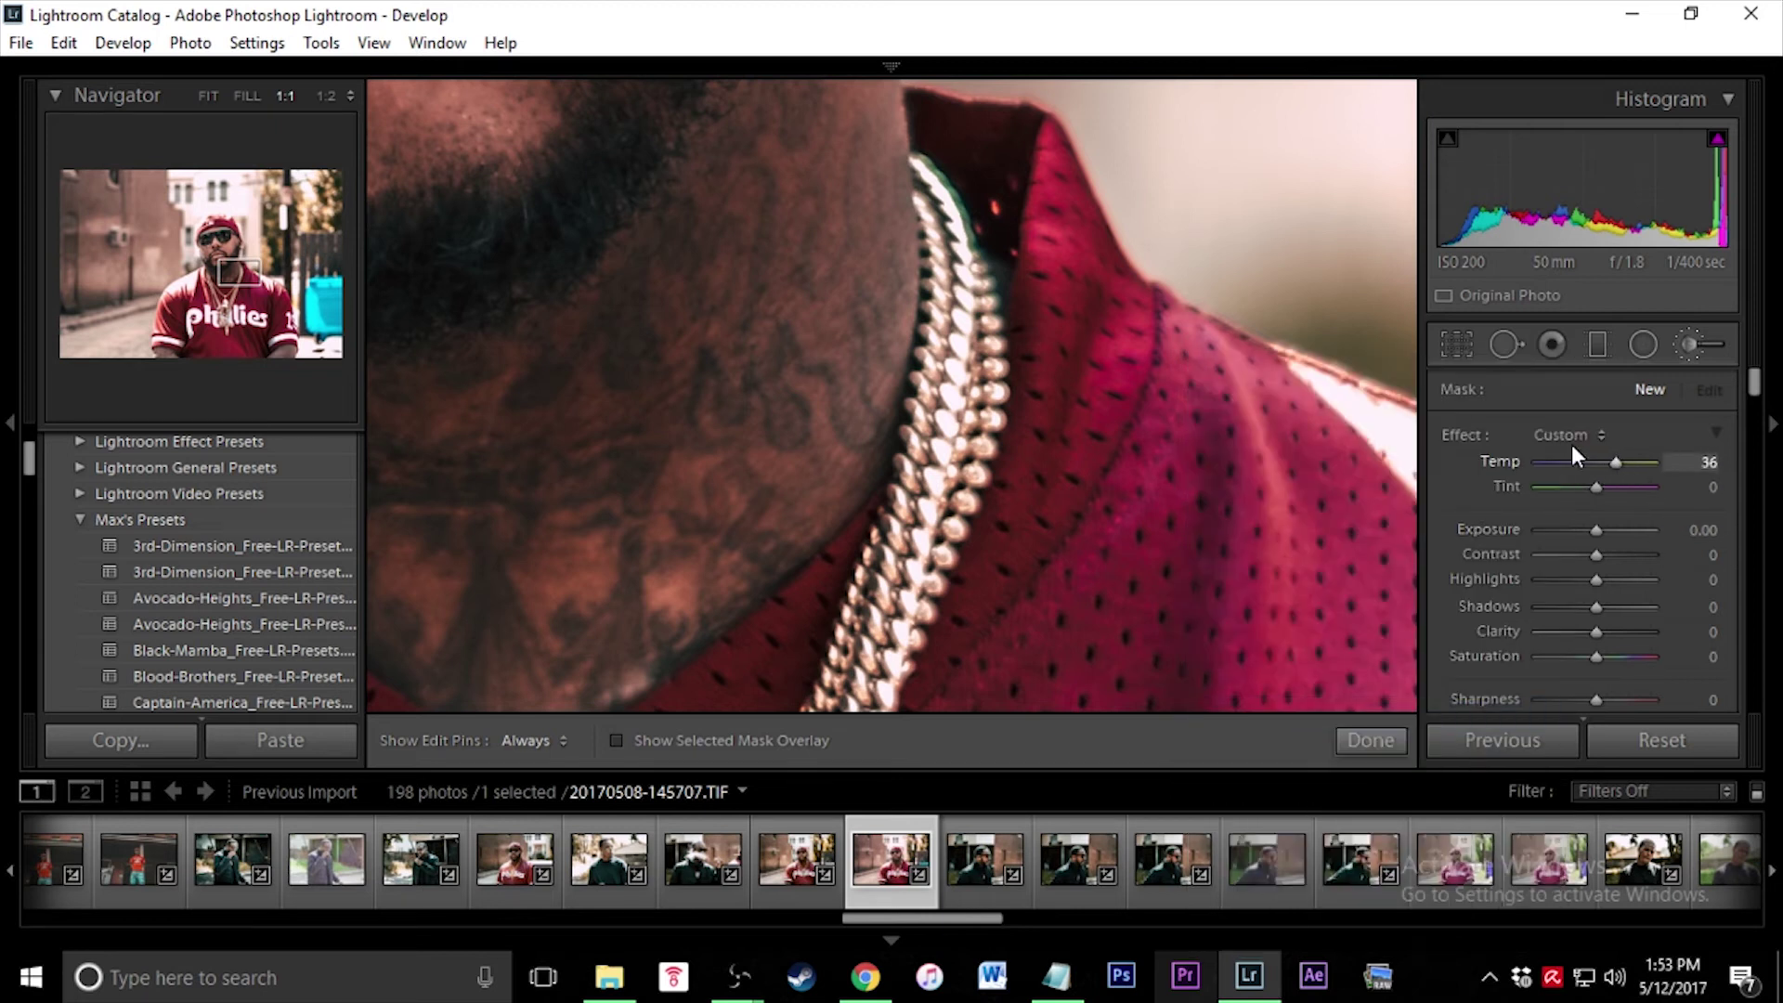
Paint the temperature 36 brush adjustment down the gold chain from the neck across the jersey towards the pendants
key("h")
left_click_drag(986, 293, 943, 481)
key("h")
left_click_drag(1106, 482, 994, 255)
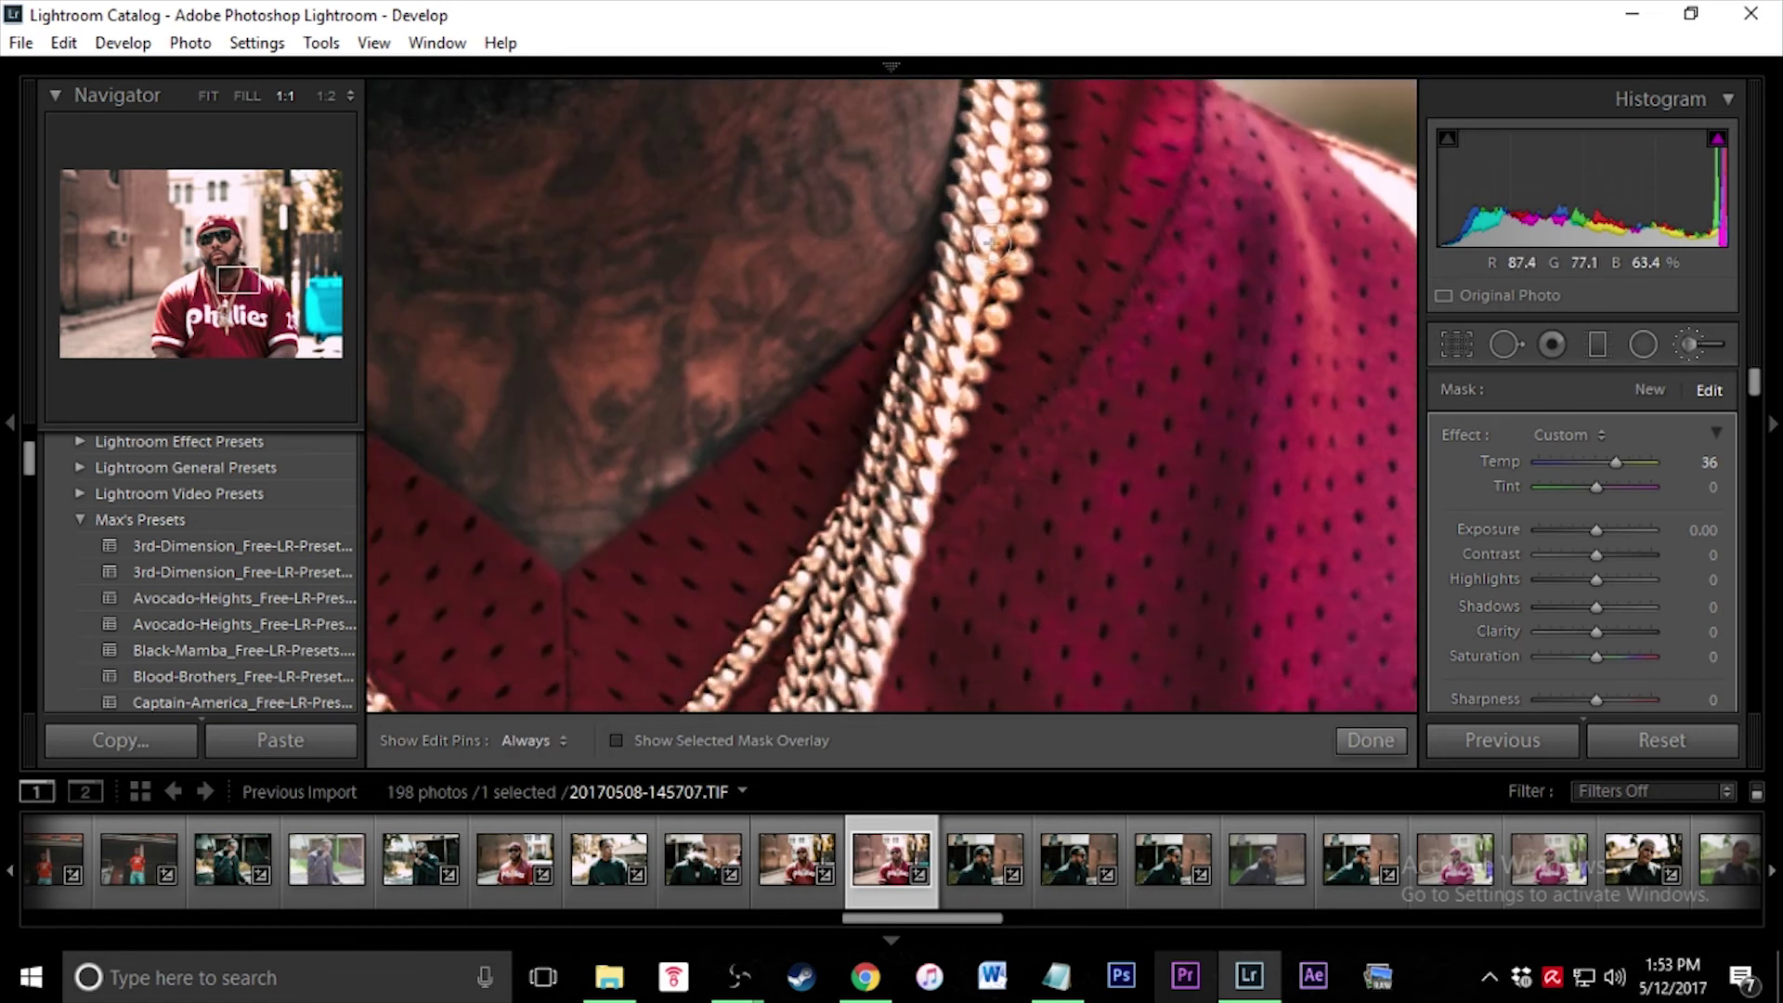
key("h")
left_click_drag(835, 580, 1111, 310)
left_click_drag(1138, 569, 1086, 167)
key("h")
key("h")
key("h")
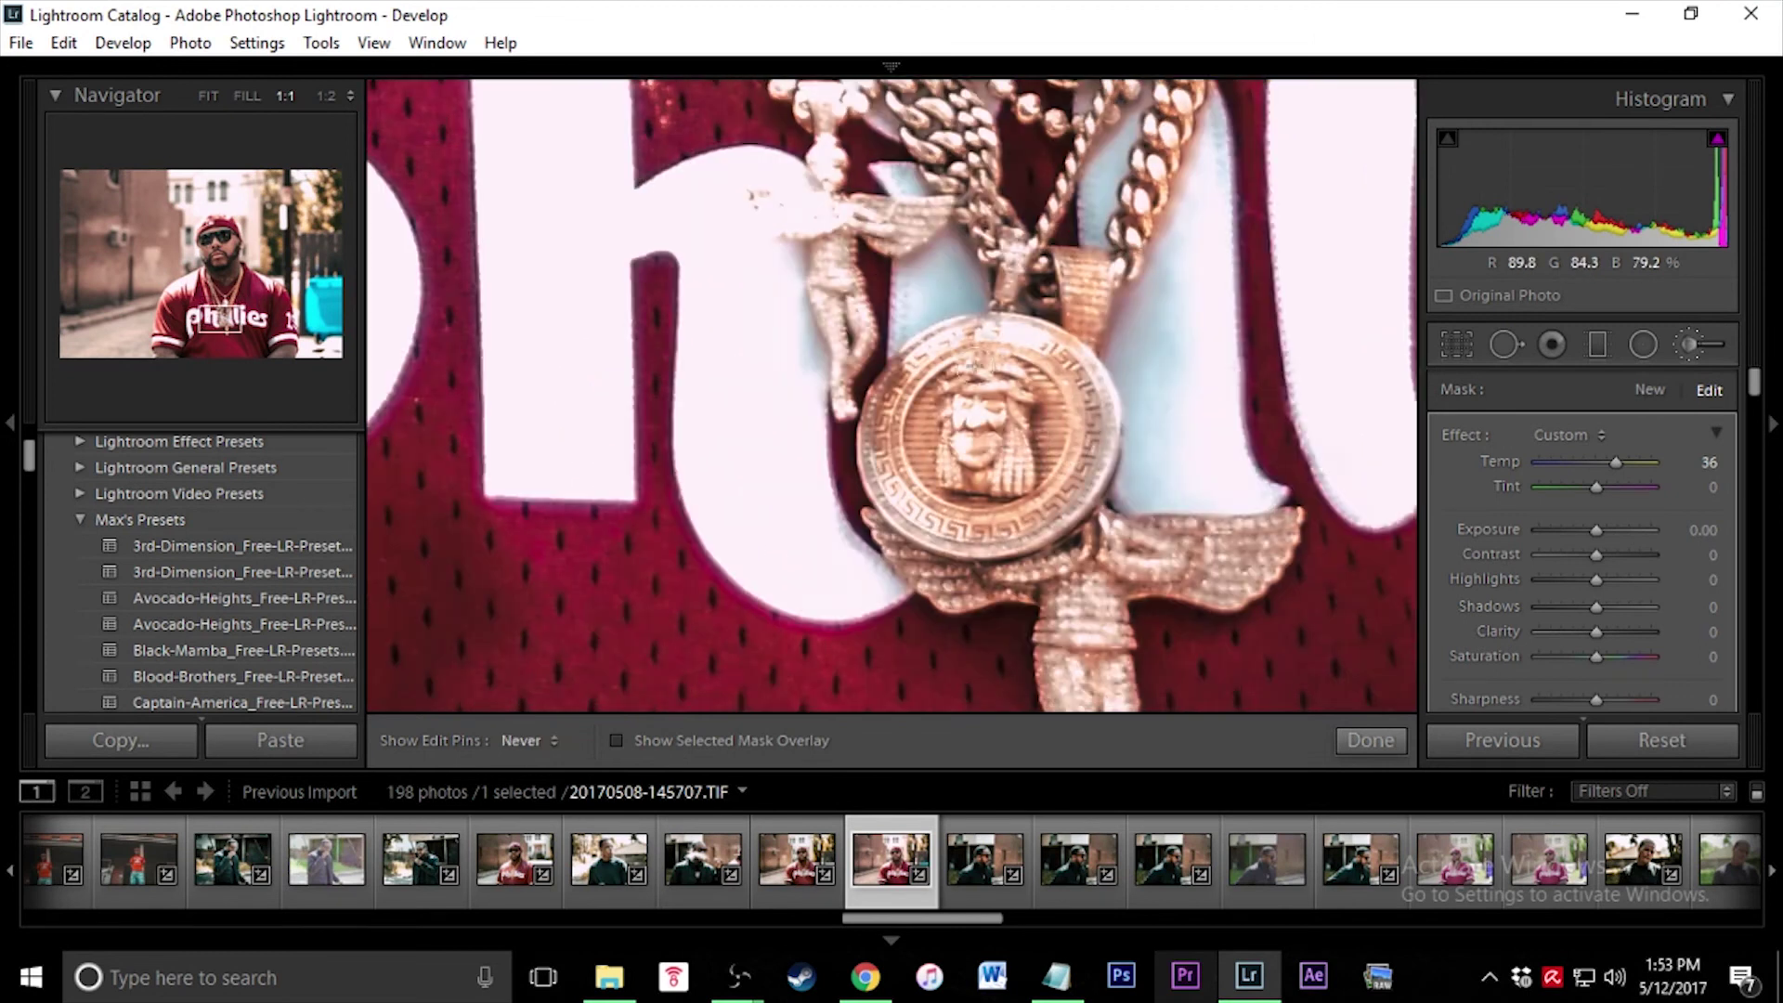
Paint the warm brush adjustment over the round medallion and the winged pendants, undoing one stray stroke
left_click_drag(928, 233, 1109, 302)
key("ctrl+z")
key("h")
mouse_move(1088, 617)
left_mouse_down()
mouse_move(1107, 450)
mouse_move(1161, 408)
left_mouse_up()
key("h")
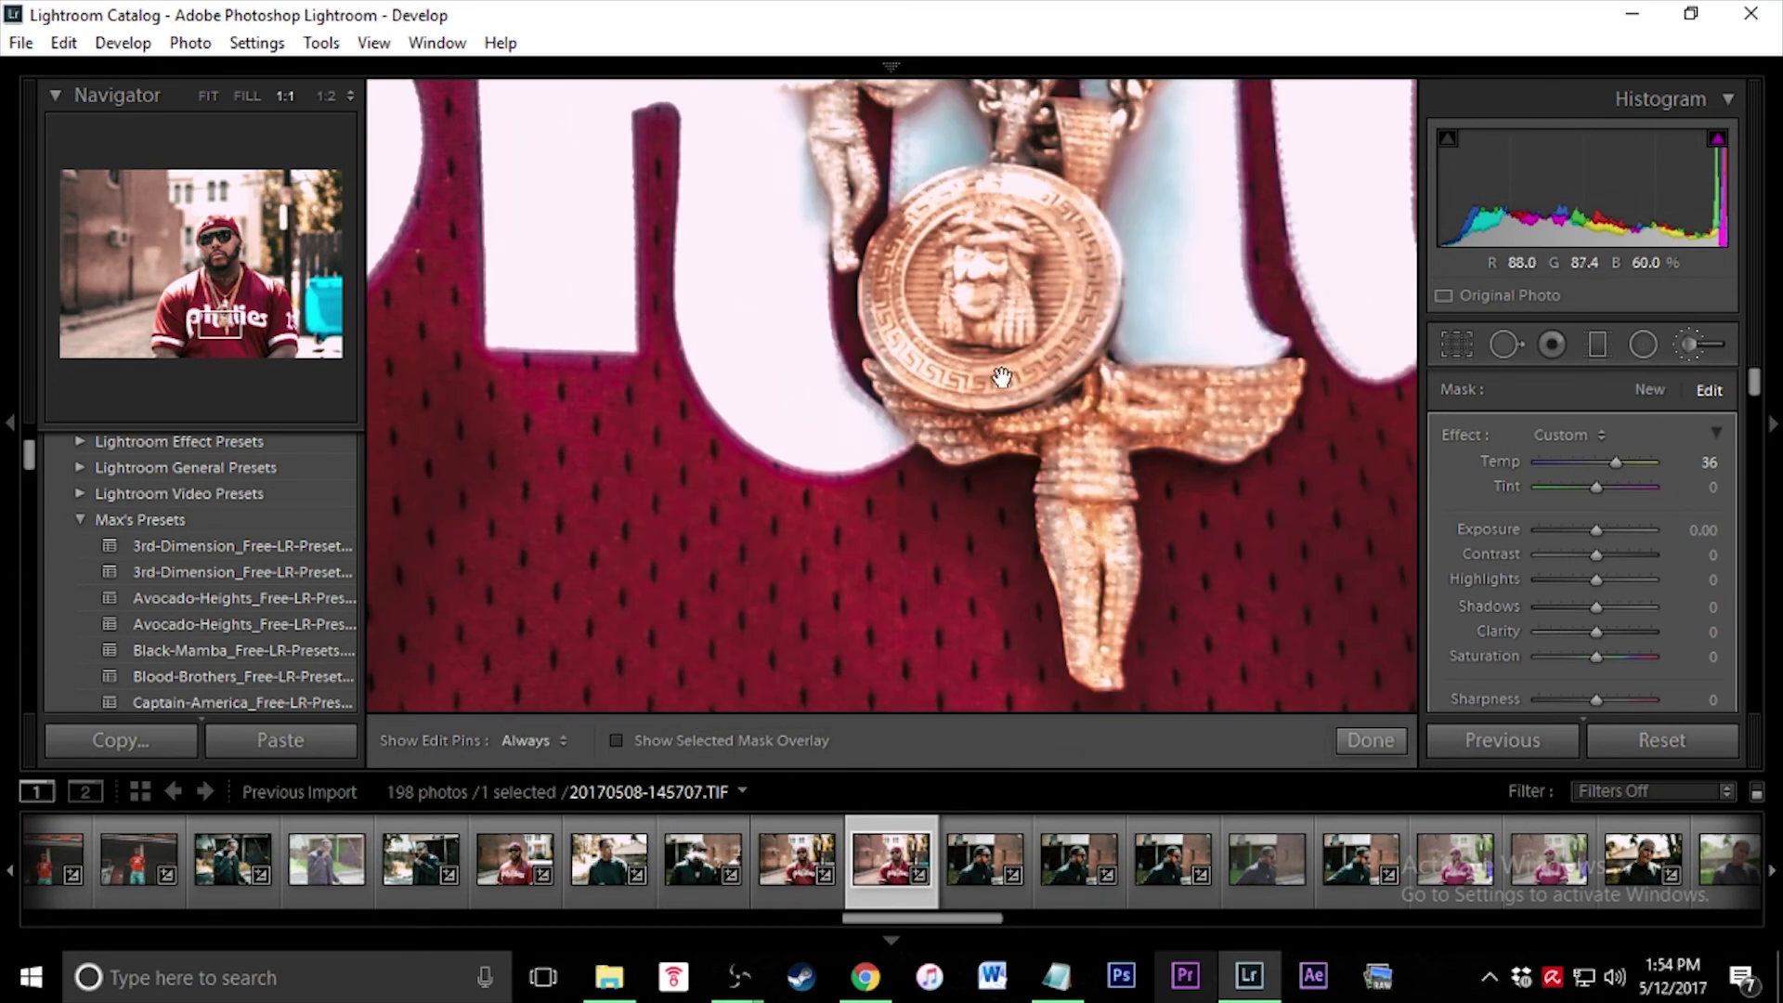
left_click_drag(1001, 376, 998, 487)
key("h")
left_click_drag(928, 278, 928, 390)
key("h")
Paint the warm brush adjustment along the chain on the other side of the neck and close the Adjustment Brush
left_click_drag(919, 88, 928, 464)
key("h")
key("h")
key("h")
mouse_move(932, 385)
left_mouse_down()
mouse_move(934, 457)
mouse_move(1002, 388)
mouse_move(768, 195)
left_mouse_up()
key("h")
key("ctrl+z")
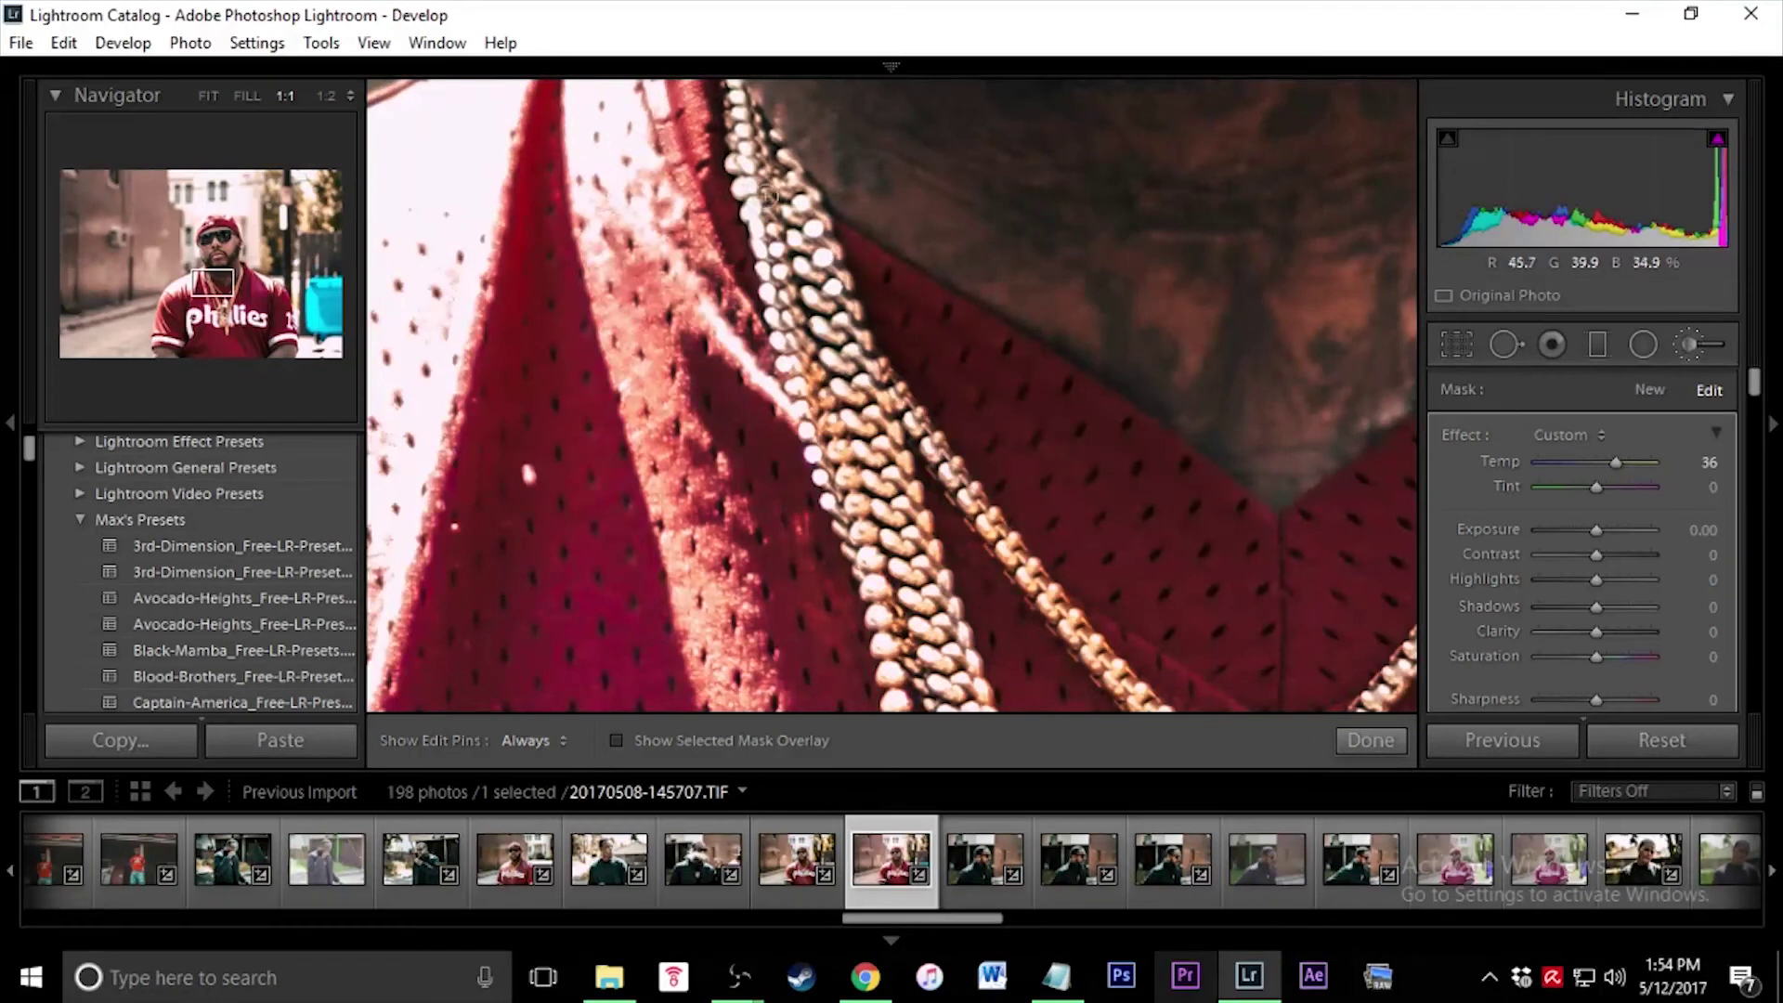
key("k")
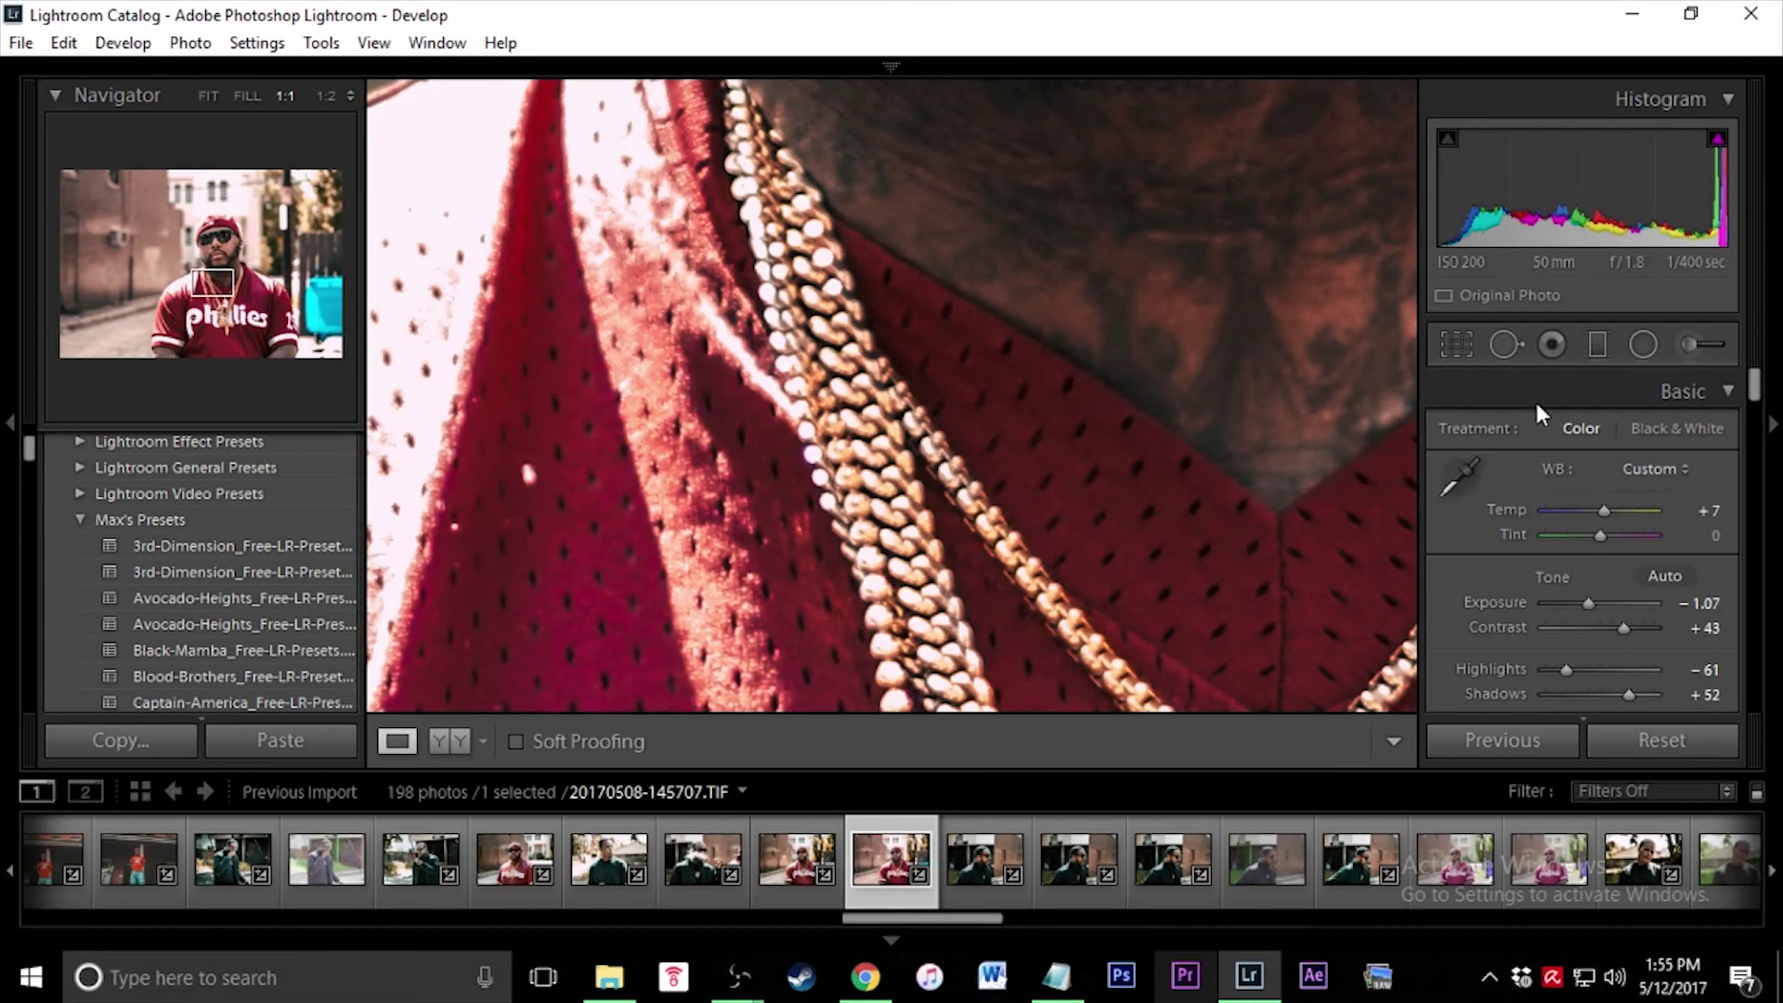
View the whole alley portrait and compare it with its edited copy
key("z")
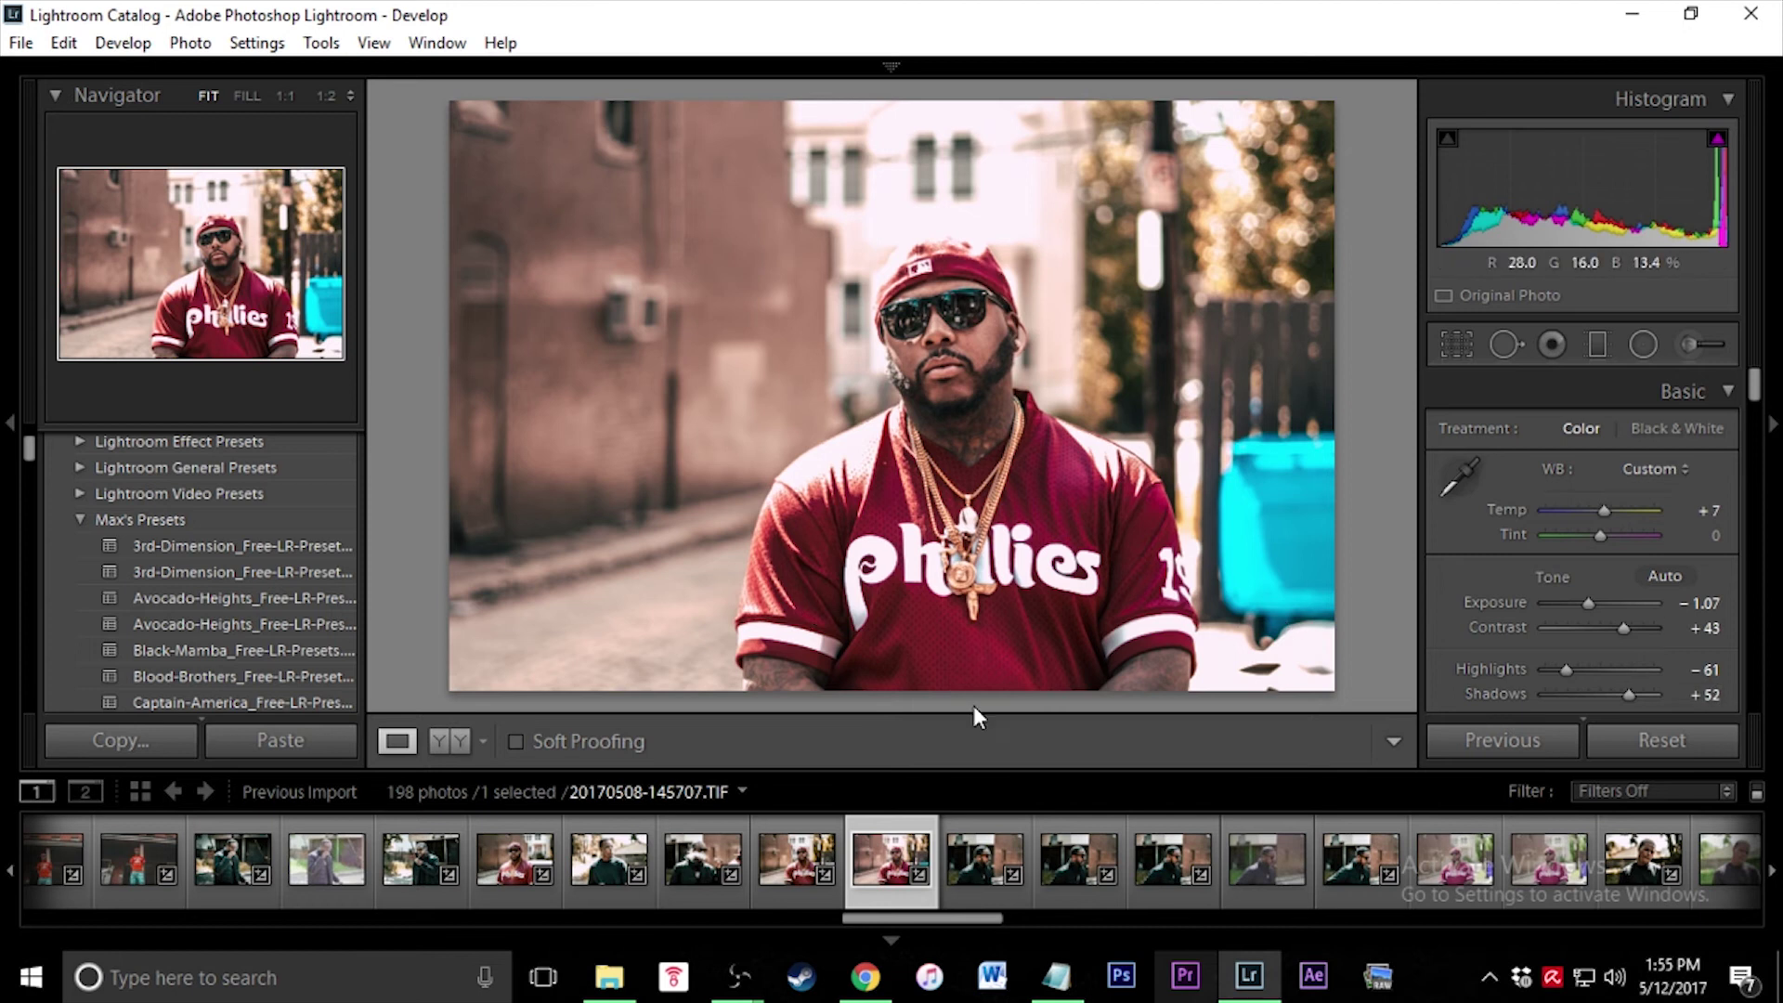
left_click(797, 859)
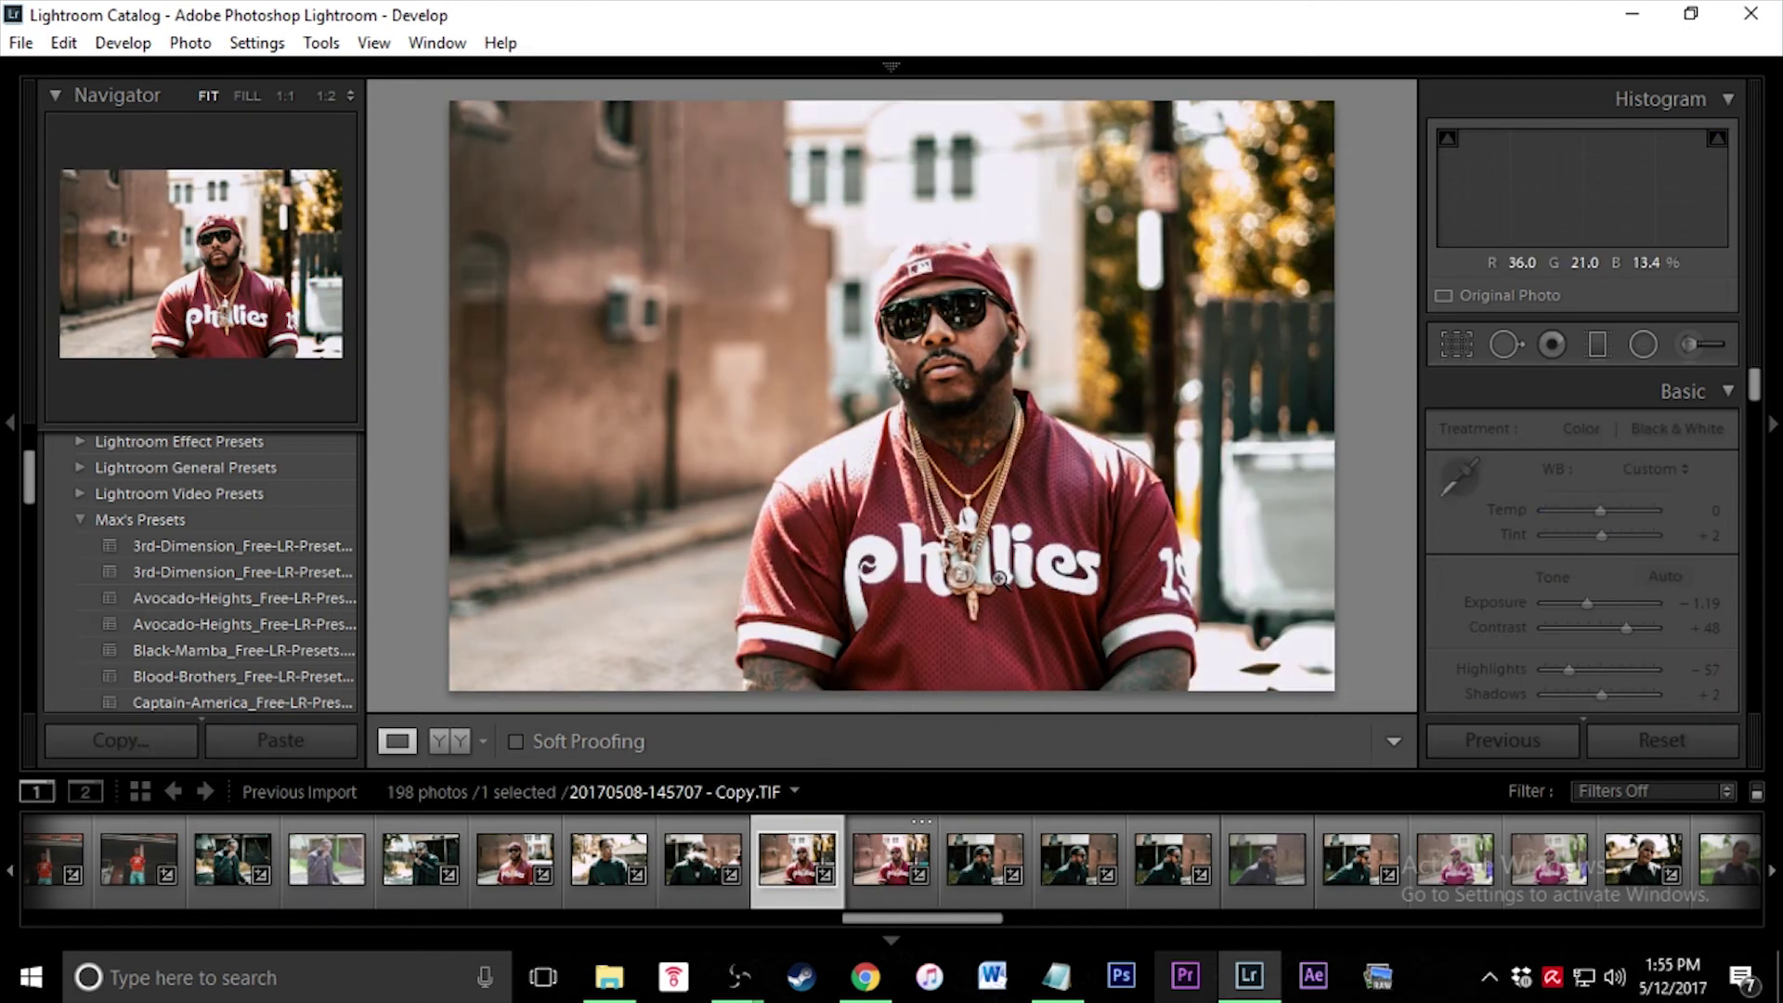
key("Right")
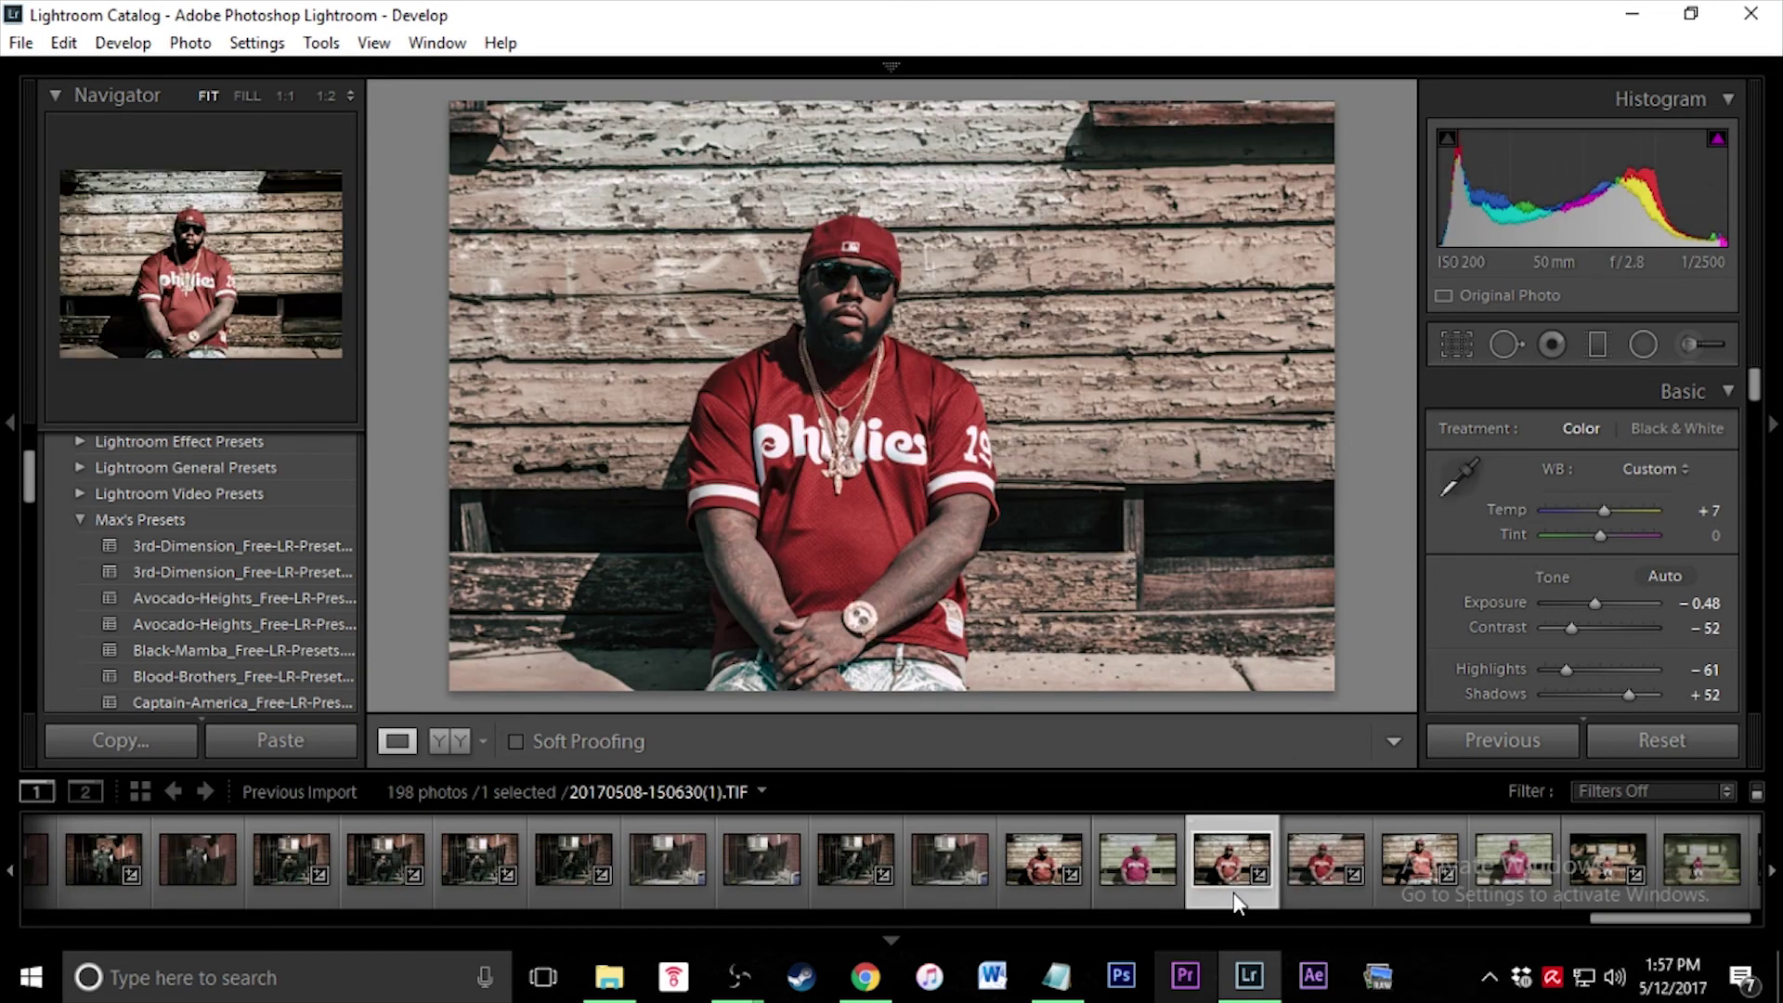
Compare the seated wall portrait with its edited copy and paint its tattooed upper arm using a Contrast brush effect of 68
left_click(1233, 893)
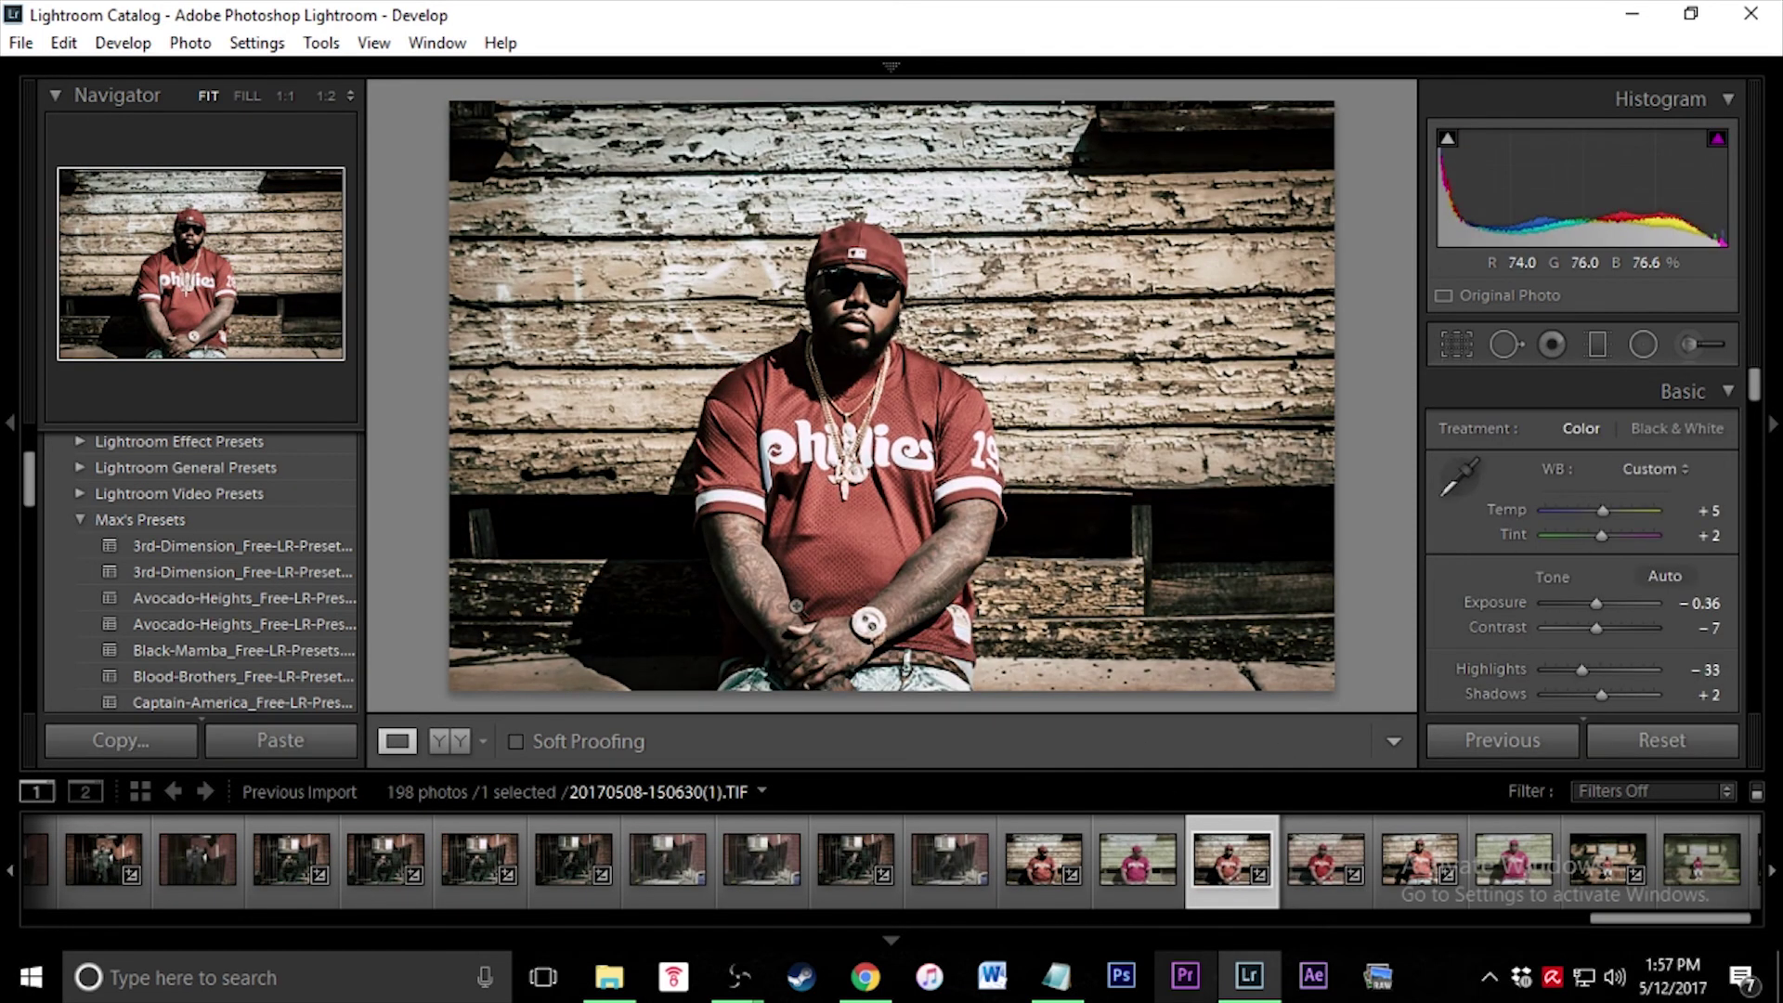
left_click(1318, 892)
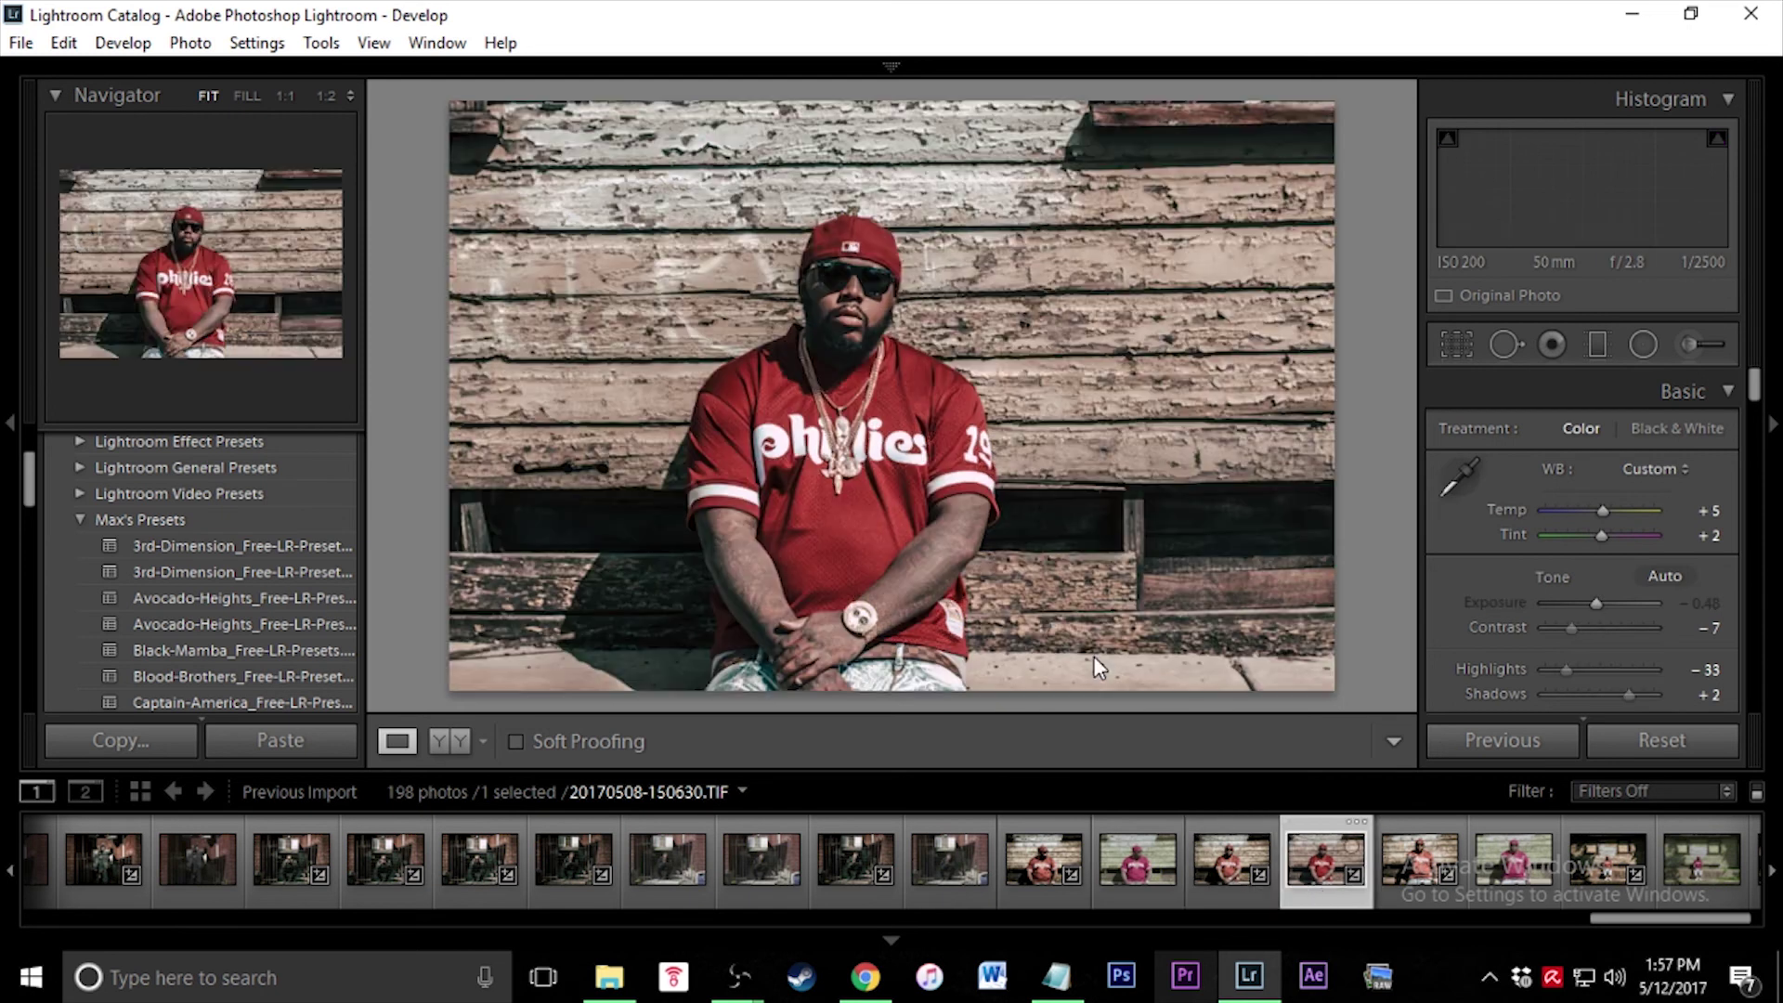
left_click_drag(959, 517, 919, 569)
left_click(1690, 347)
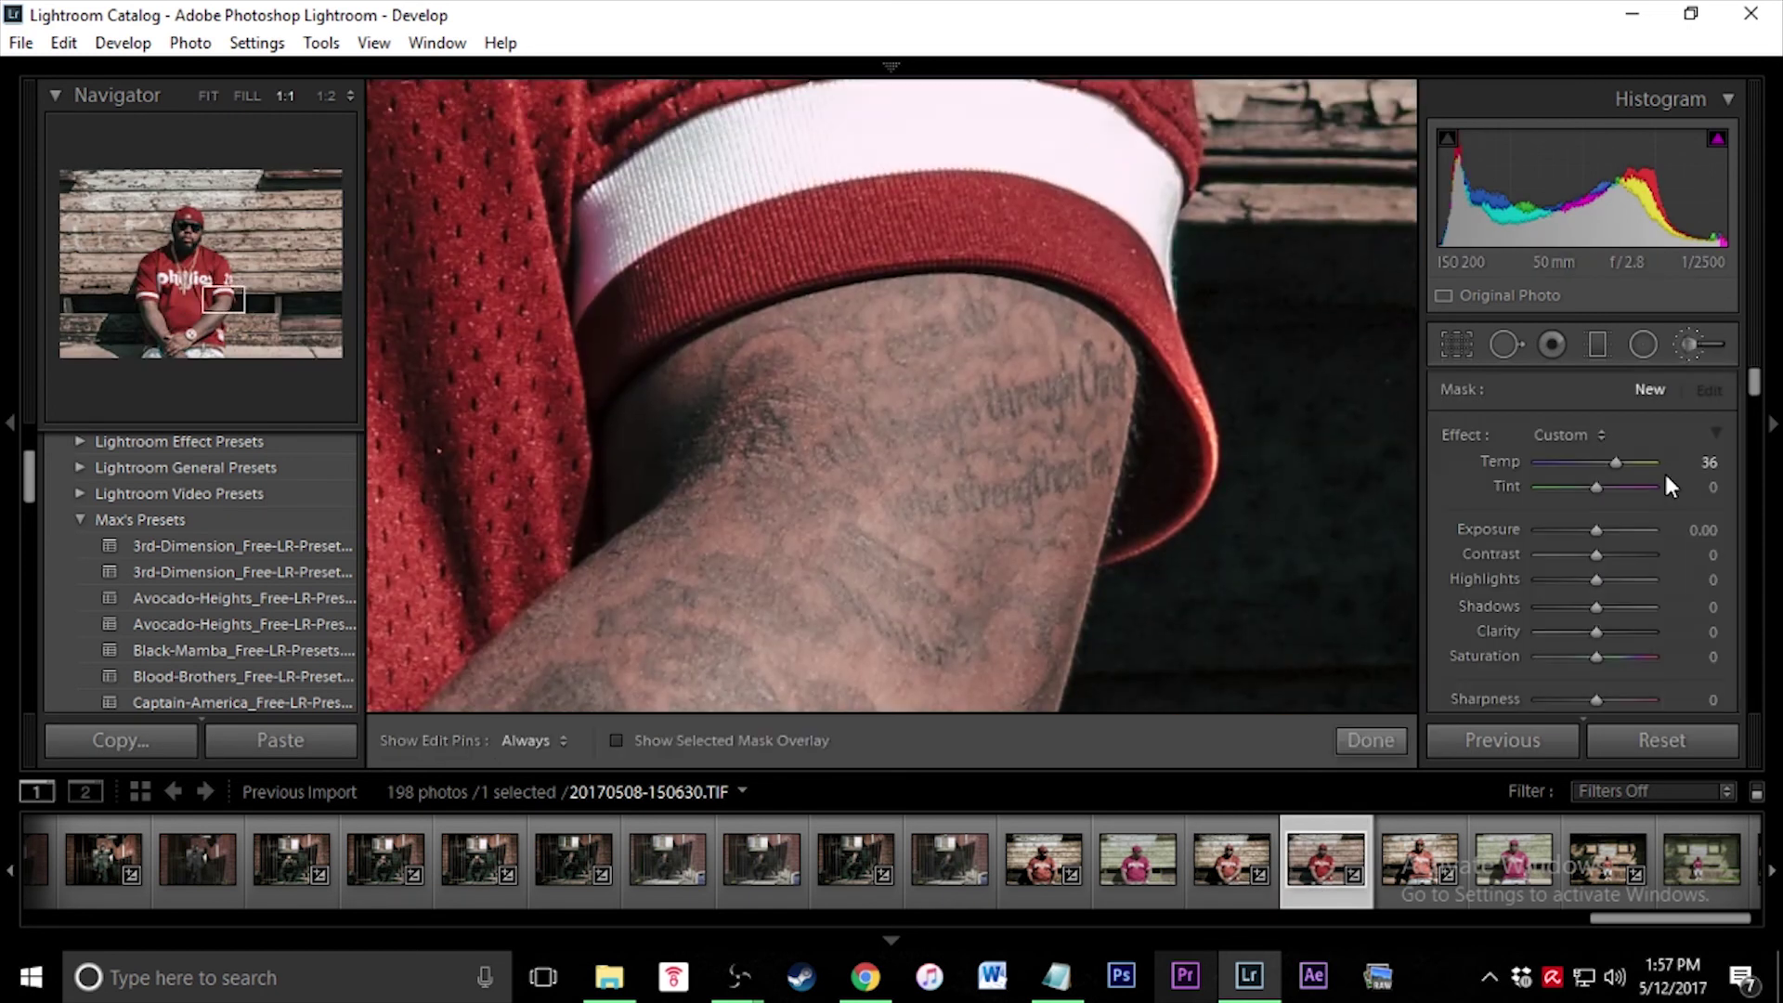
left_click(1601, 433)
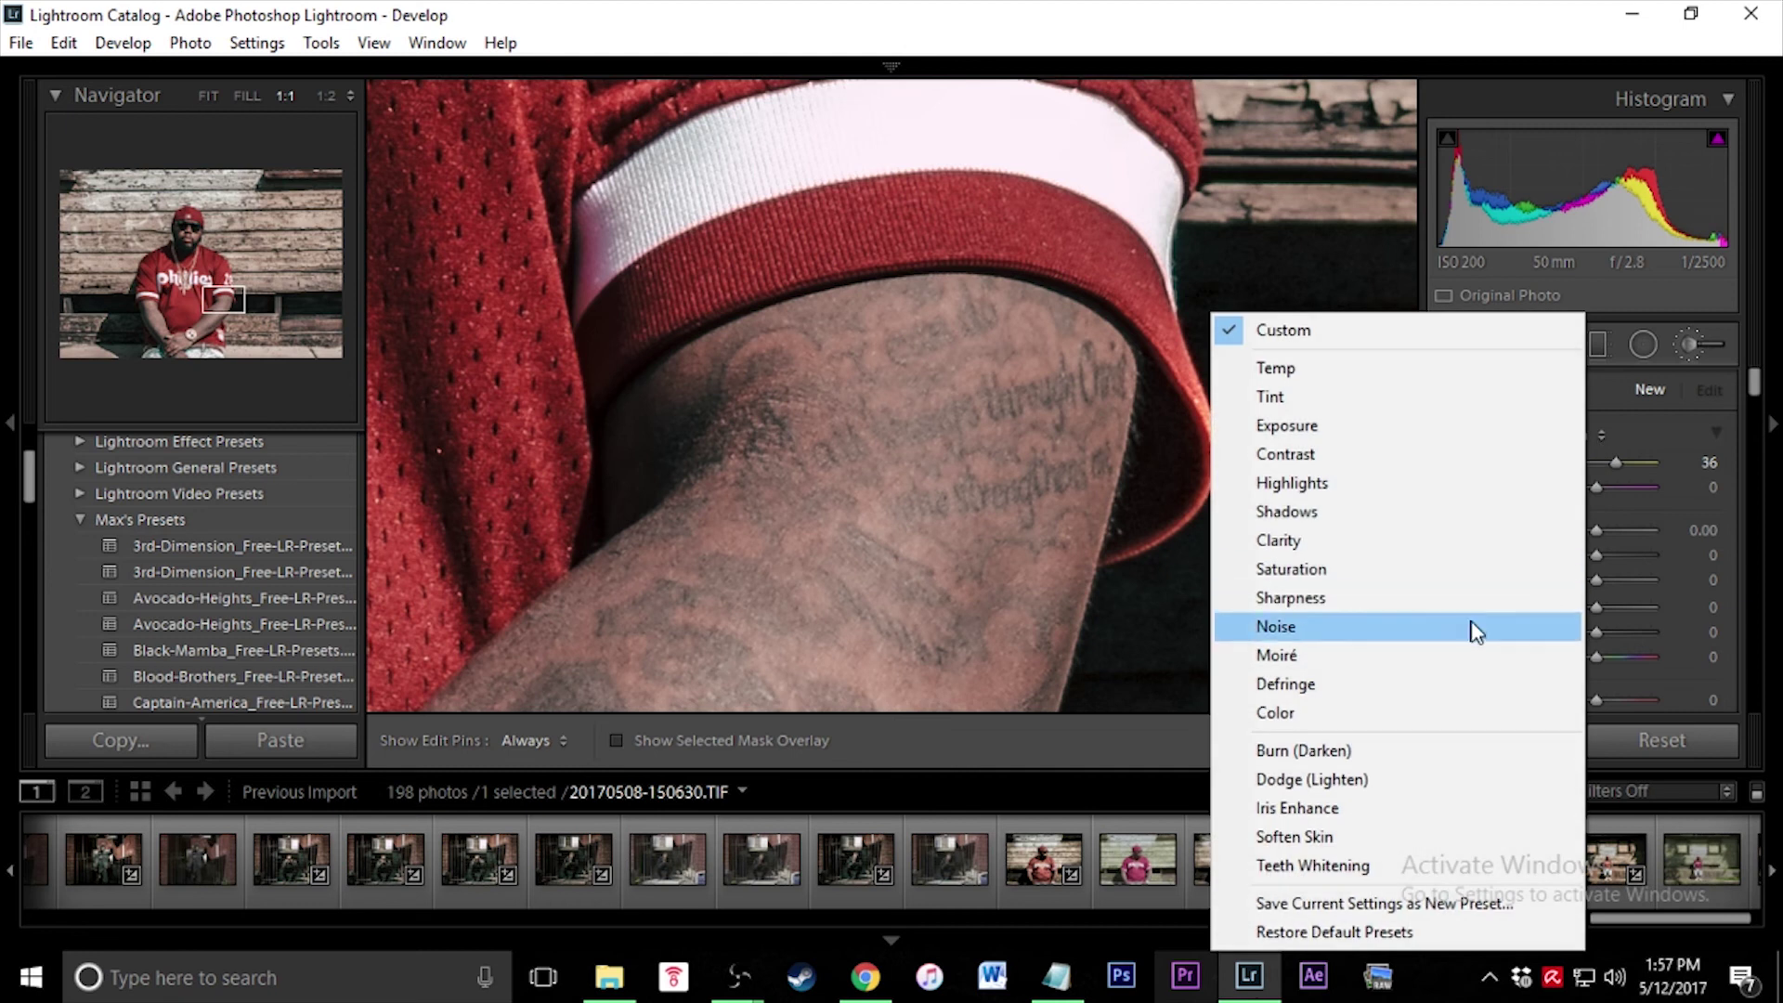
left_click(1344, 455)
left_click_drag(1613, 555, 1644, 556)
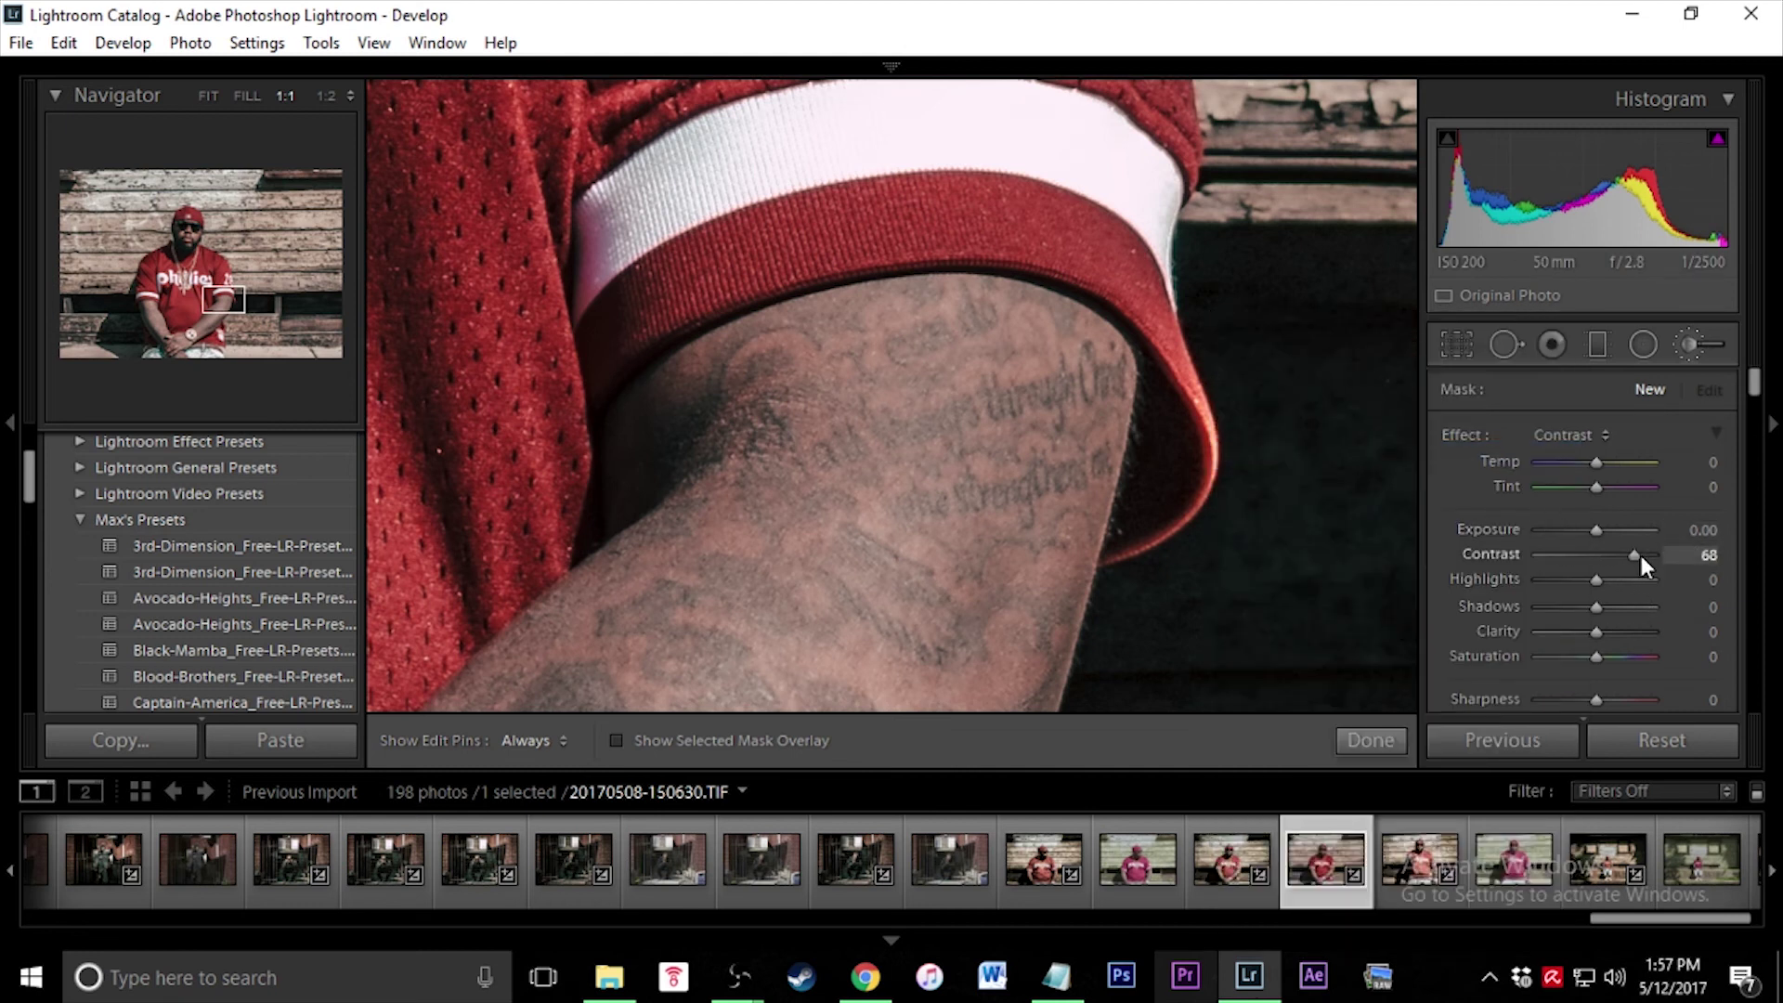
key("h")
mouse_move(1041, 434)
left_mouse_down()
mouse_move(1109, 390)
mouse_move(1000, 442)
left_mouse_up()
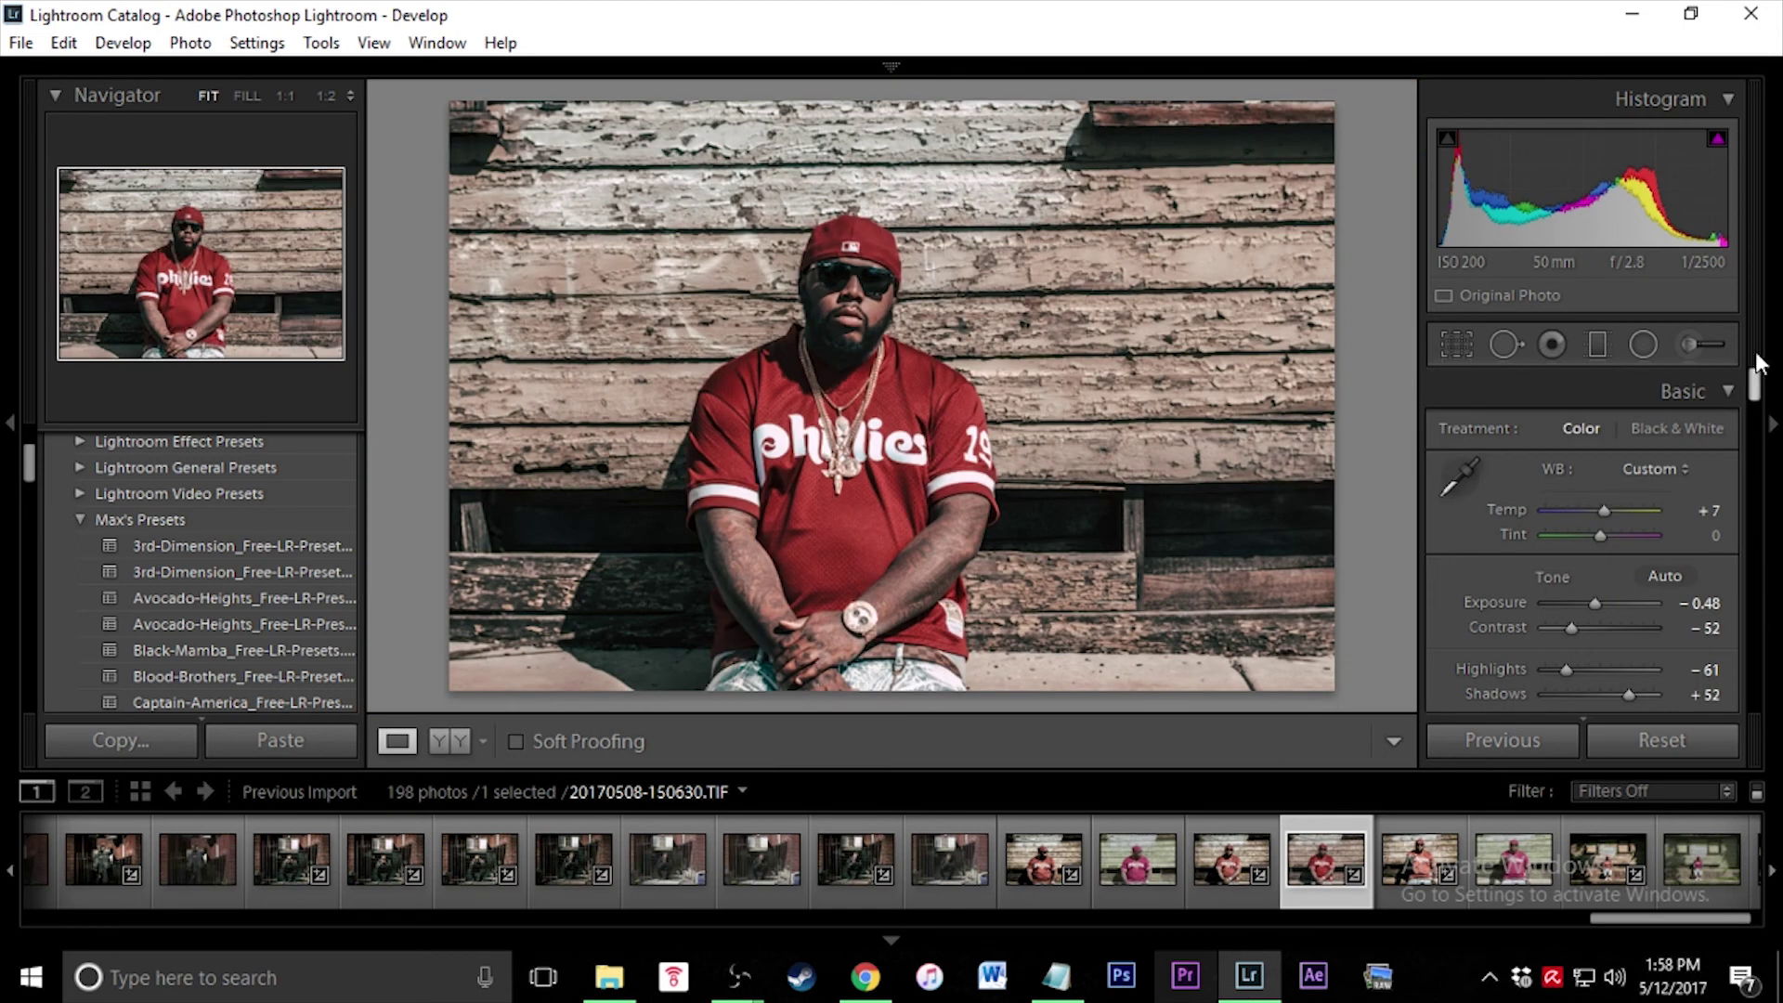
Try a sharpening amount of 89 on the seated portrait and reset it
left_click_drag(1756, 392, 1773, 429)
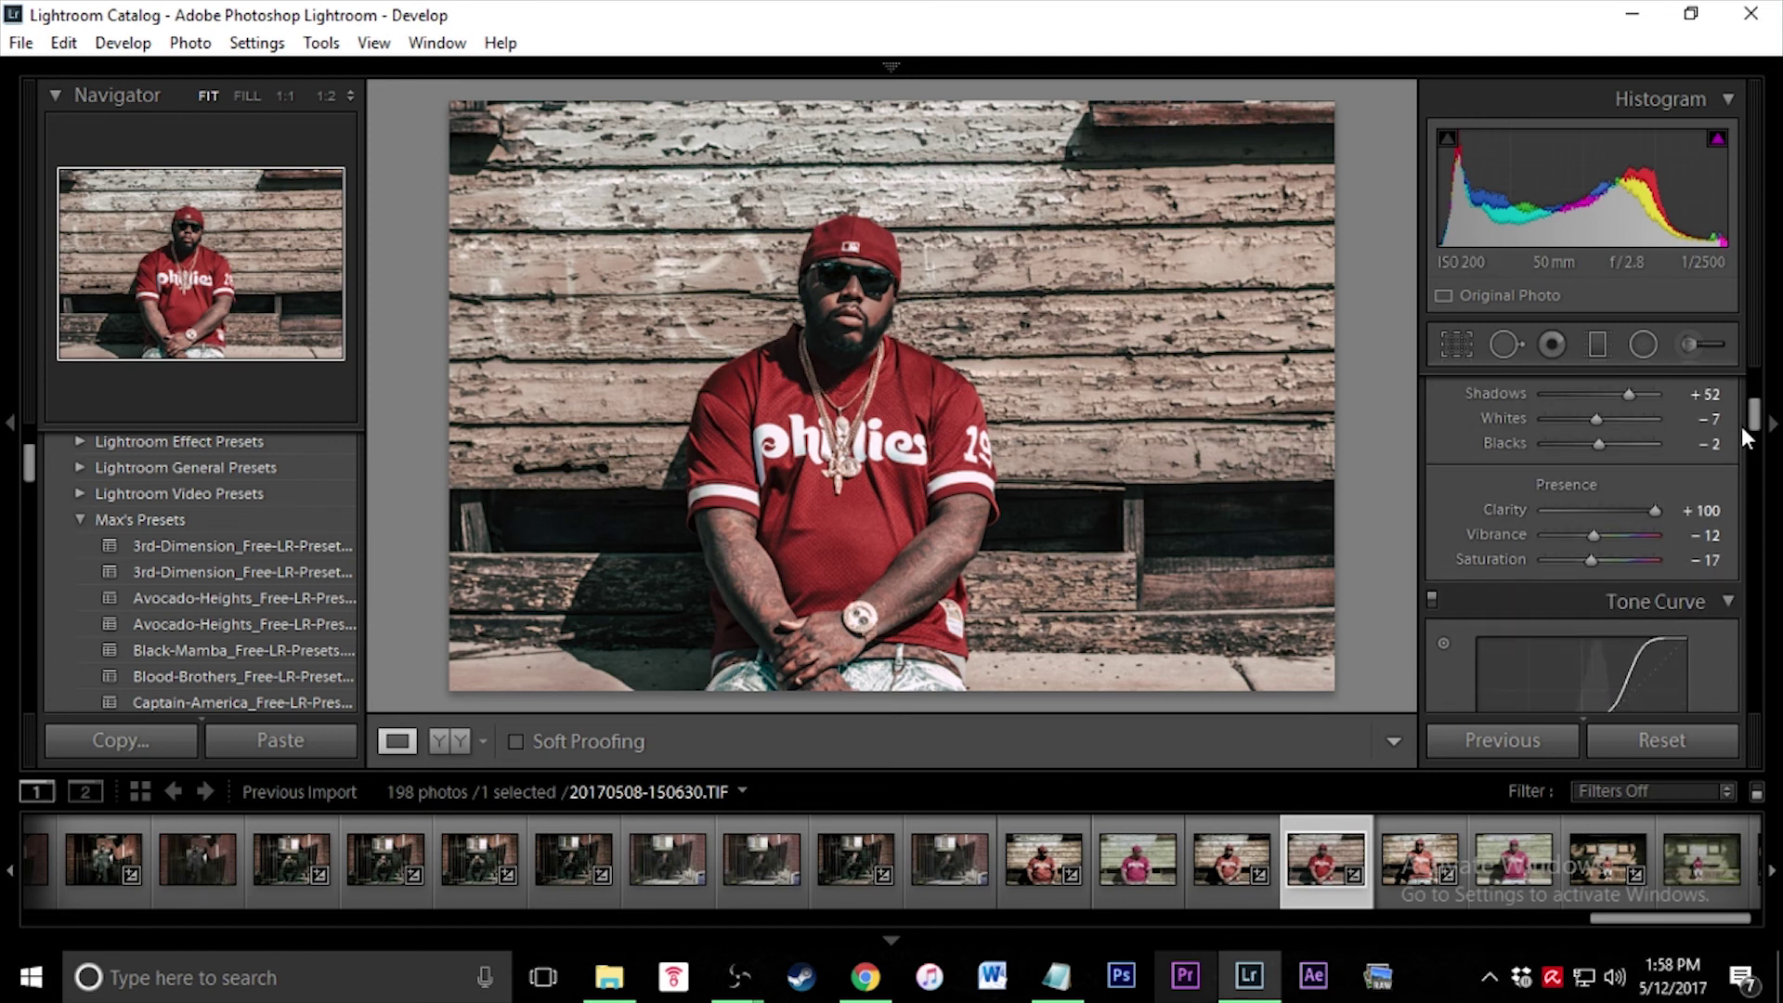
left_click_drag(1754, 433, 1765, 562)
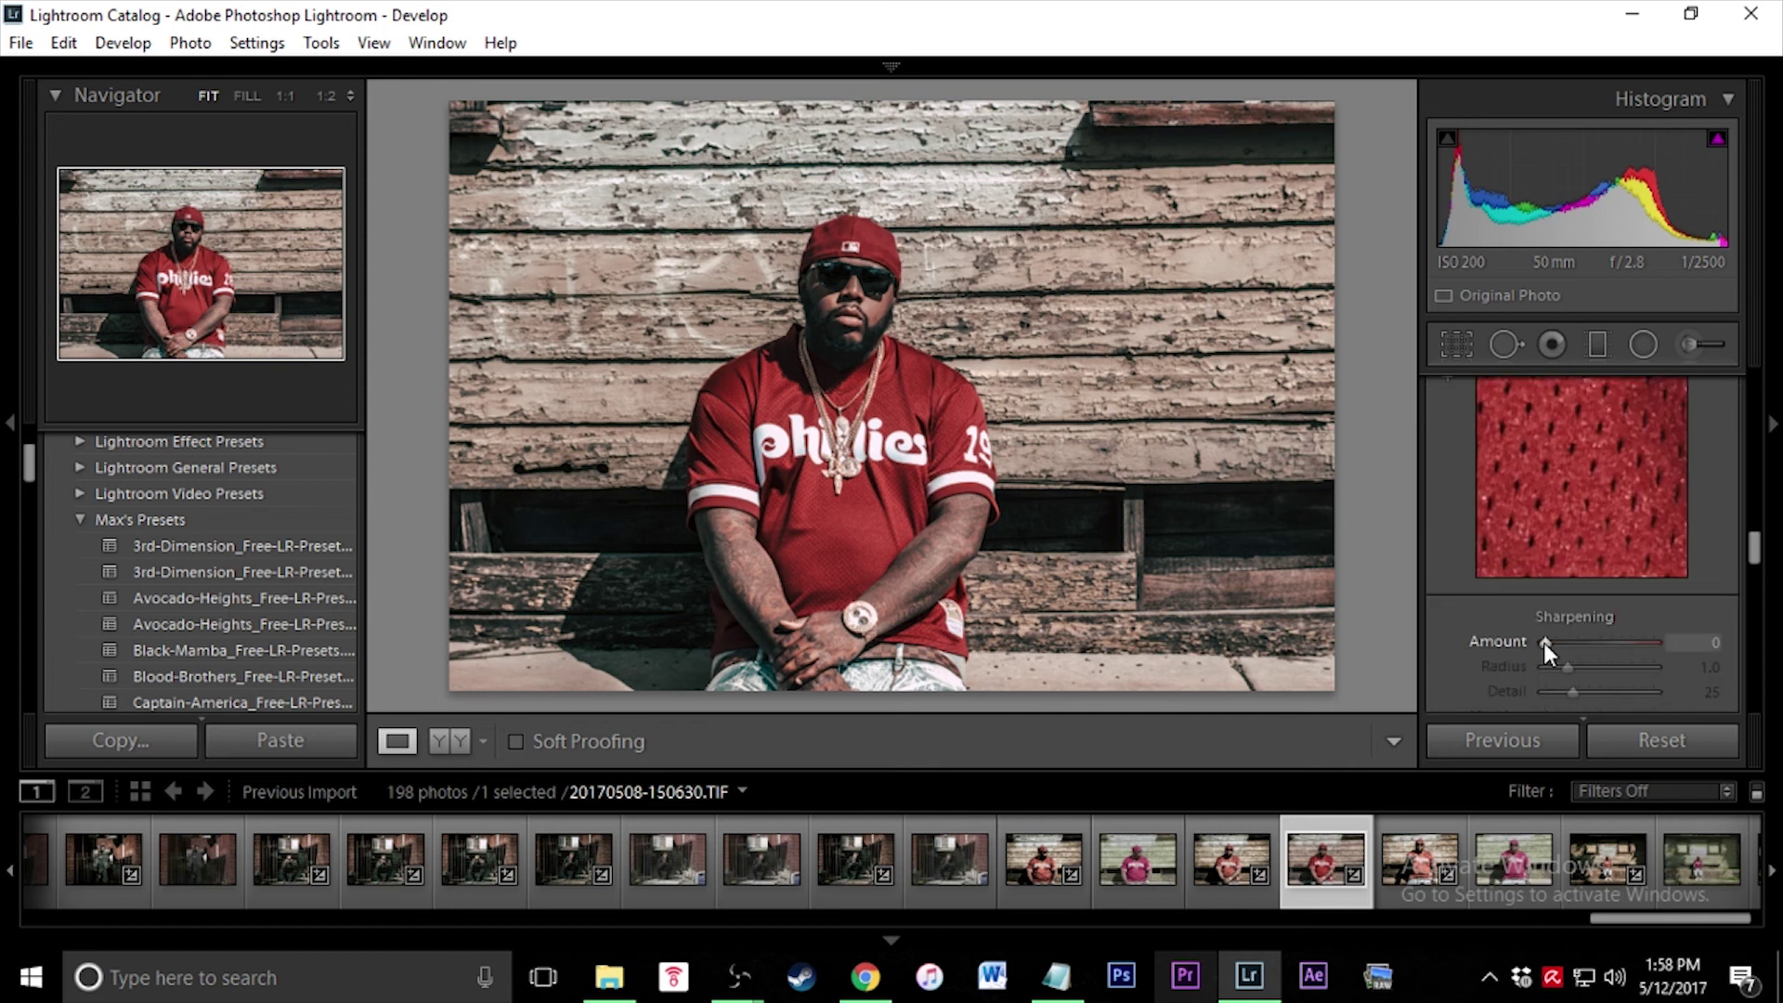
left_click_drag(1543, 639, 1609, 638)
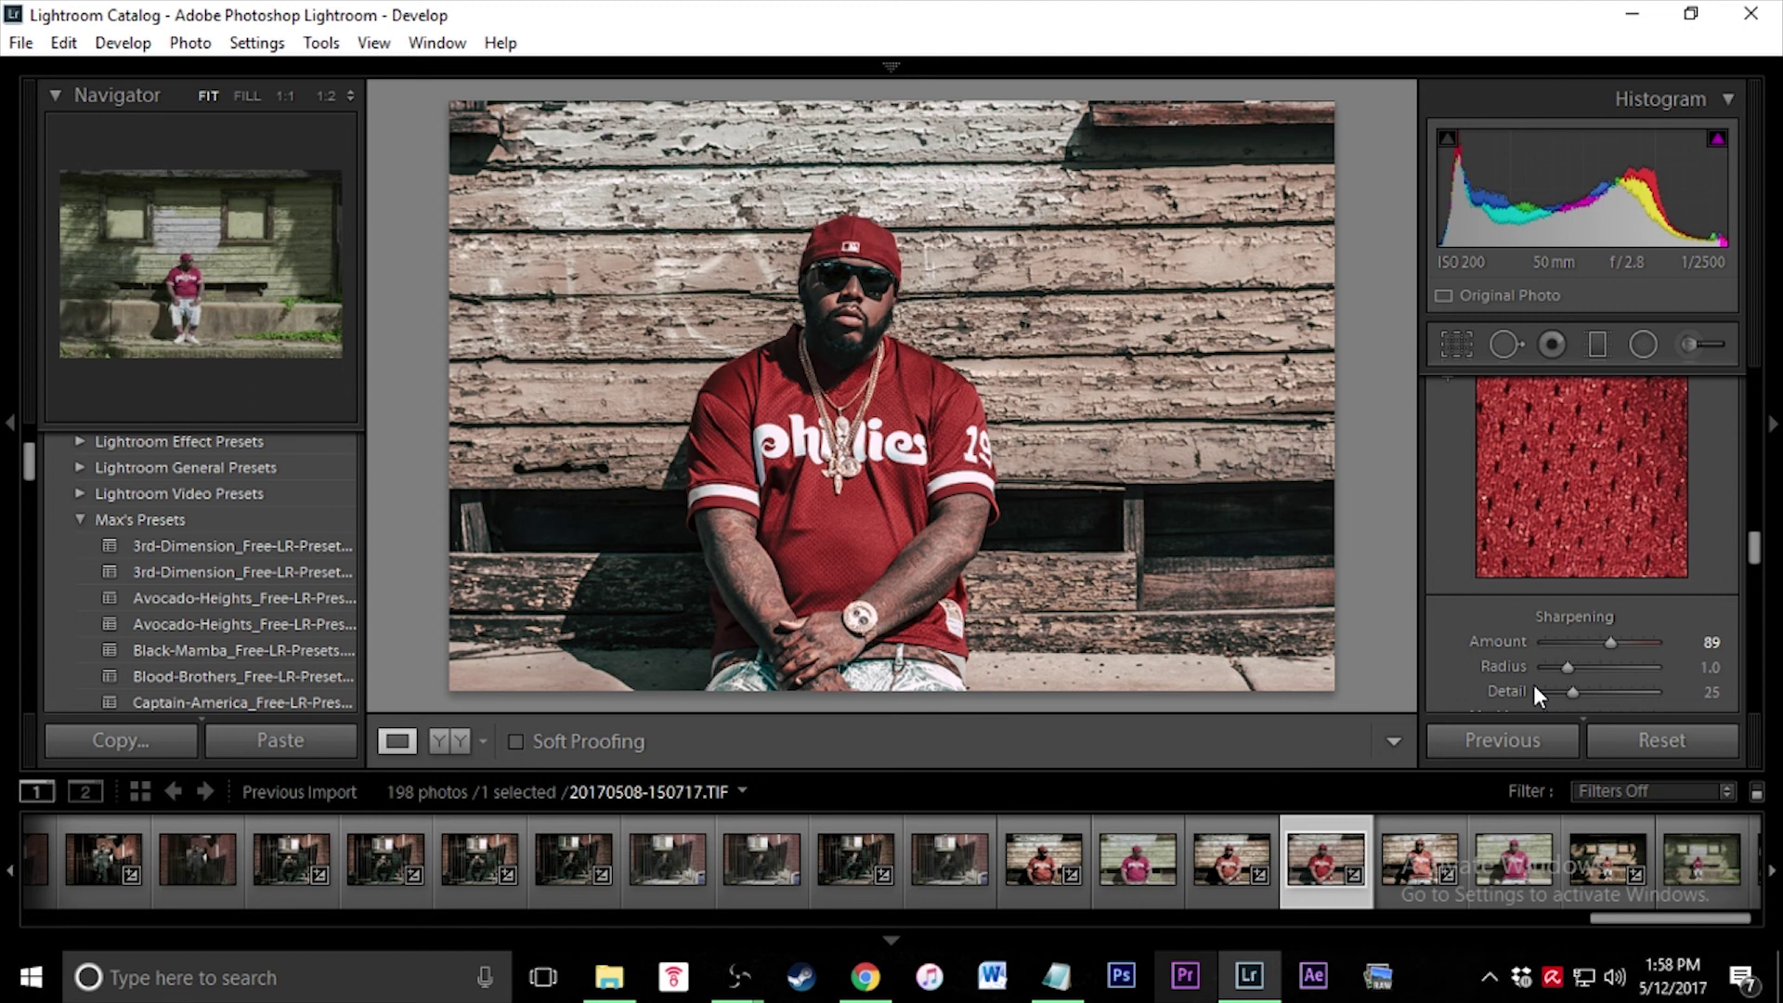
double_click(1608, 638)
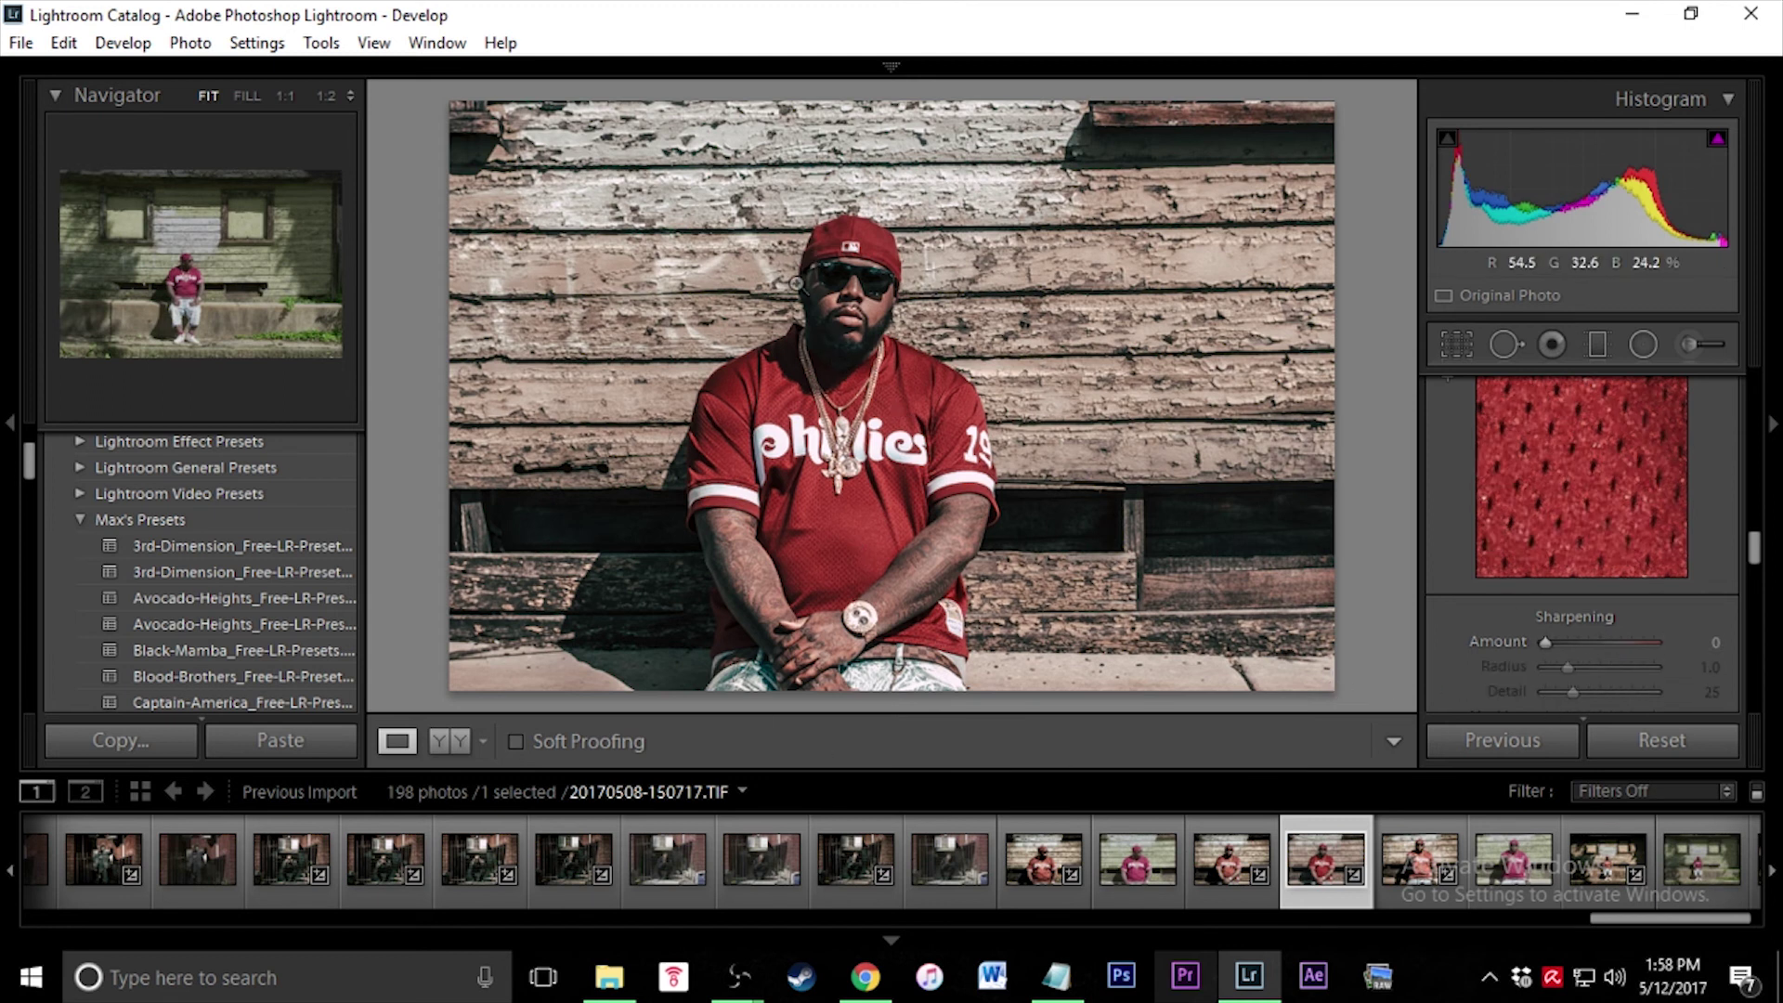
Zoom in on the seated man's face to test the sharpening and return the amount to 0
left_click(804, 295)
left_click_drag(904, 647, 971, 715)
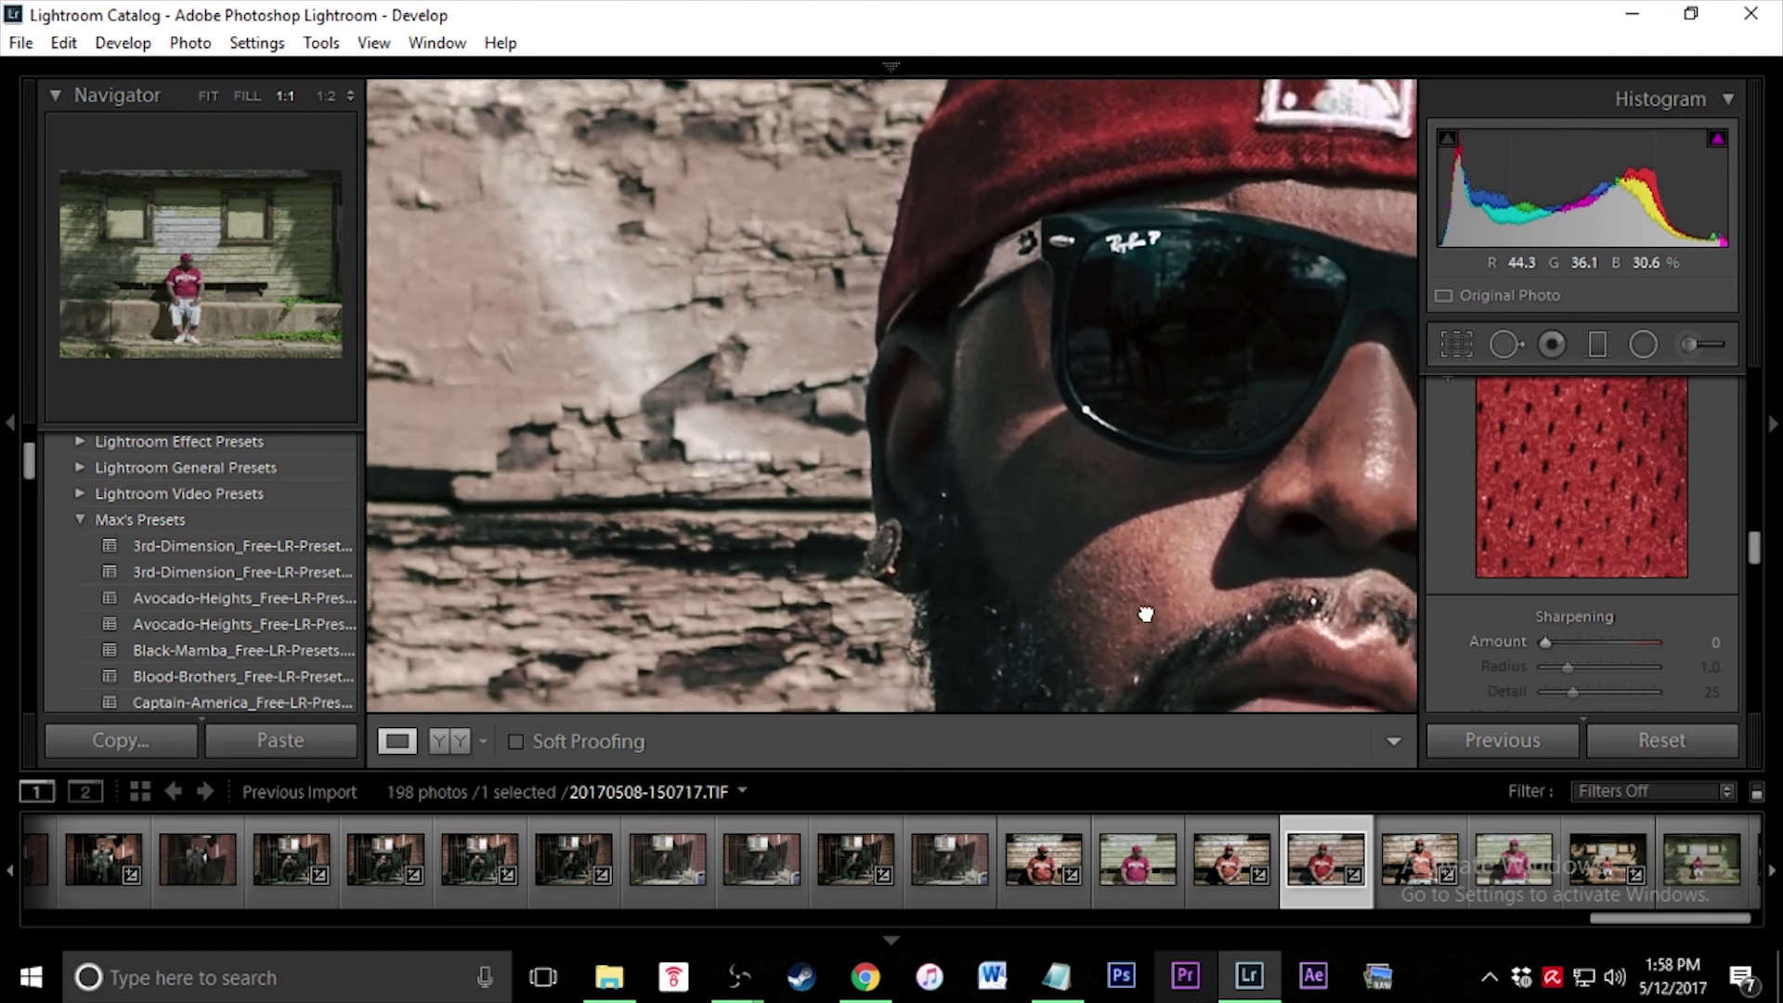
mouse_move(1556, 641)
left_mouse_down()
mouse_move(1621, 643)
mouse_move(1545, 641)
left_mouse_up()
left_click(1113, 679)
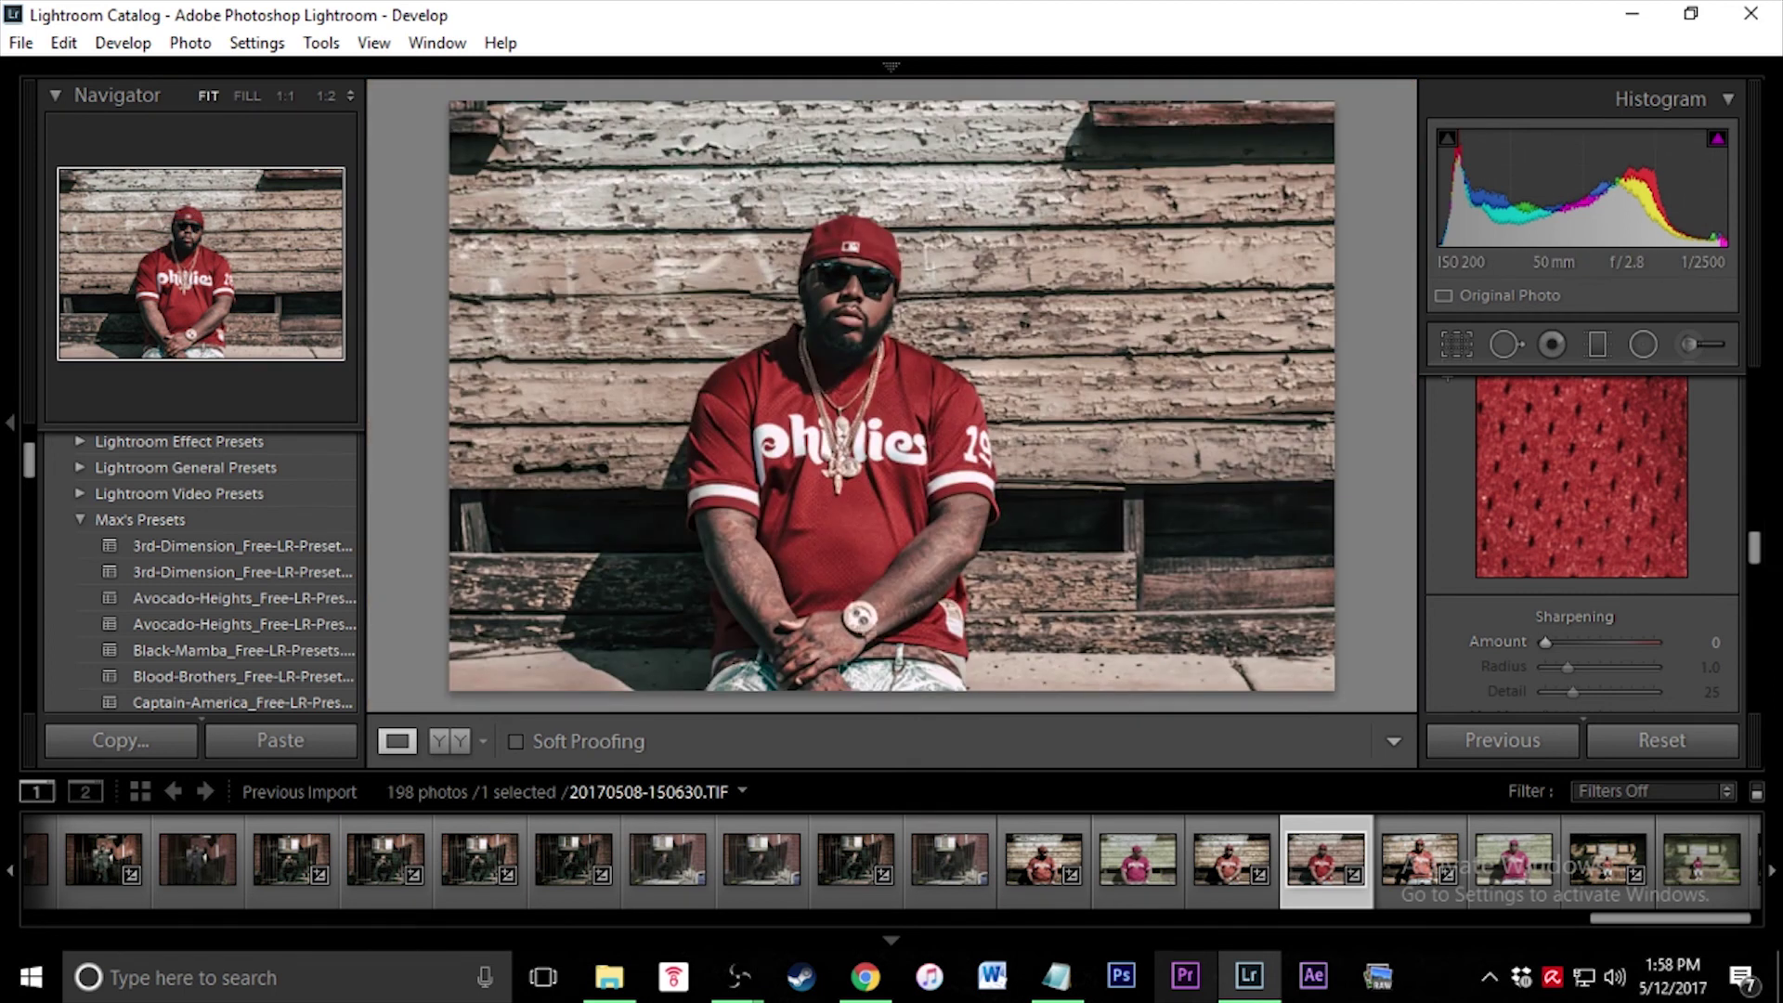
Test the seated portrait's sharpening amount at 87, reset it, and raise it again
left_click_drag(1582, 643, 1612, 636)
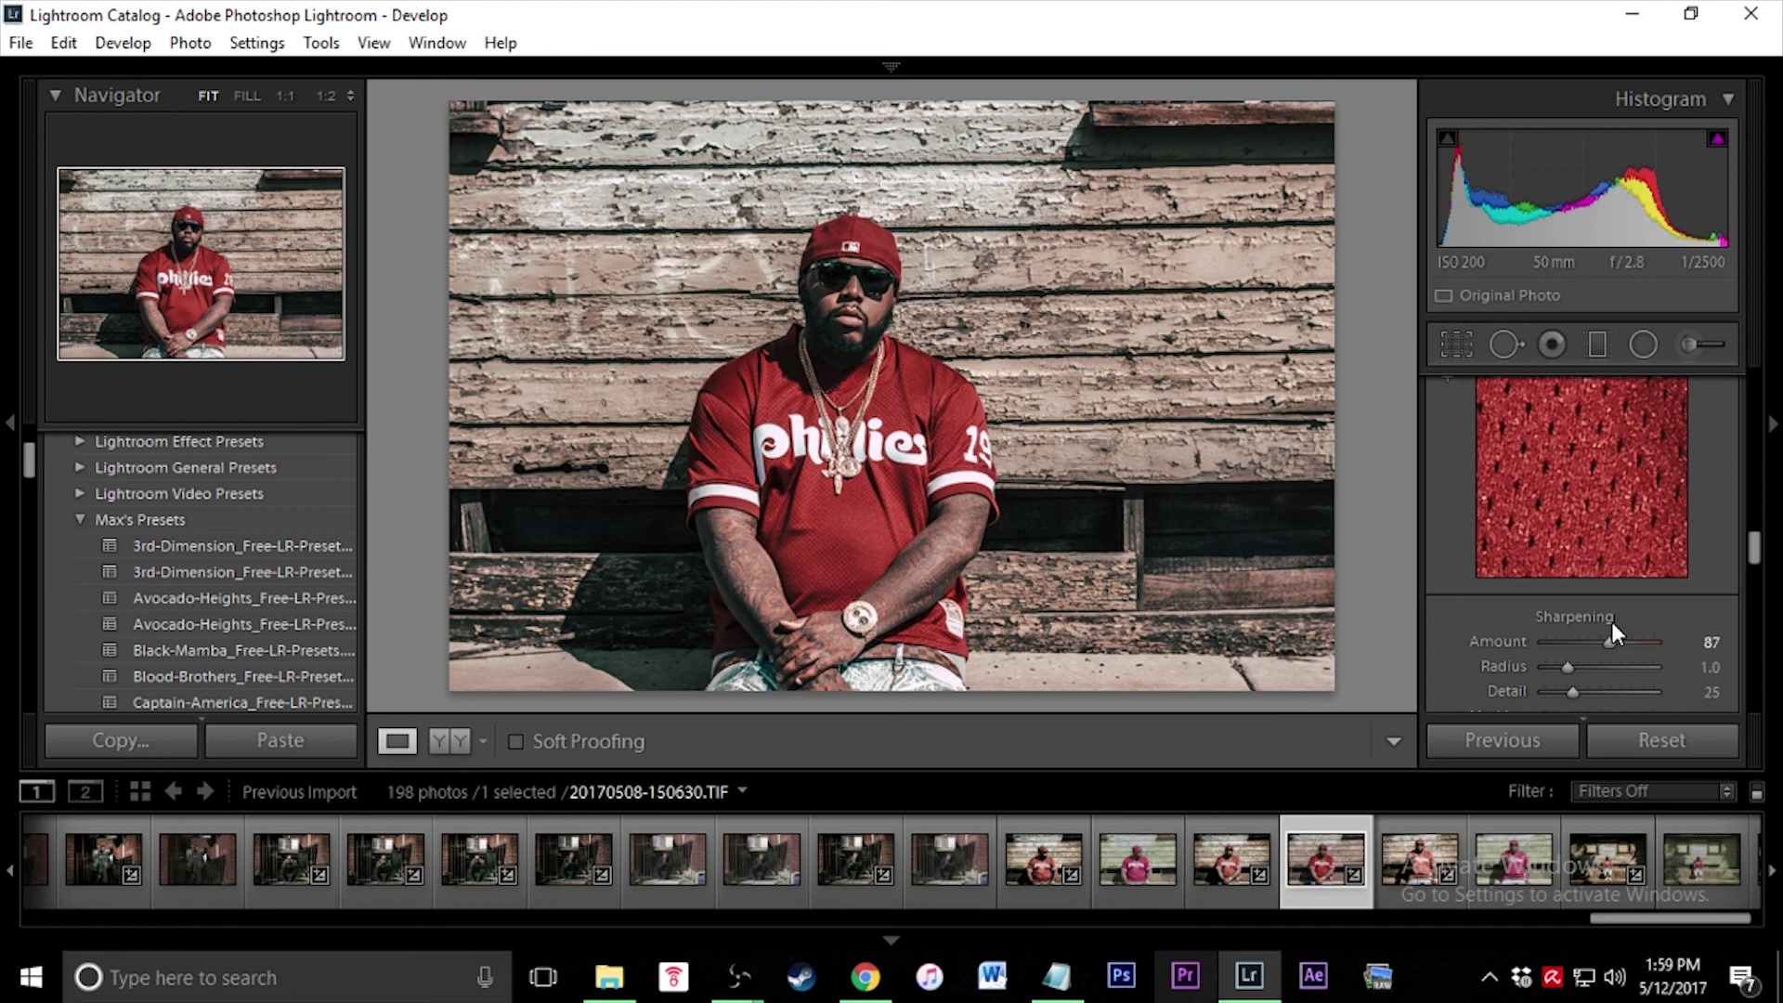
double_click(1611, 643)
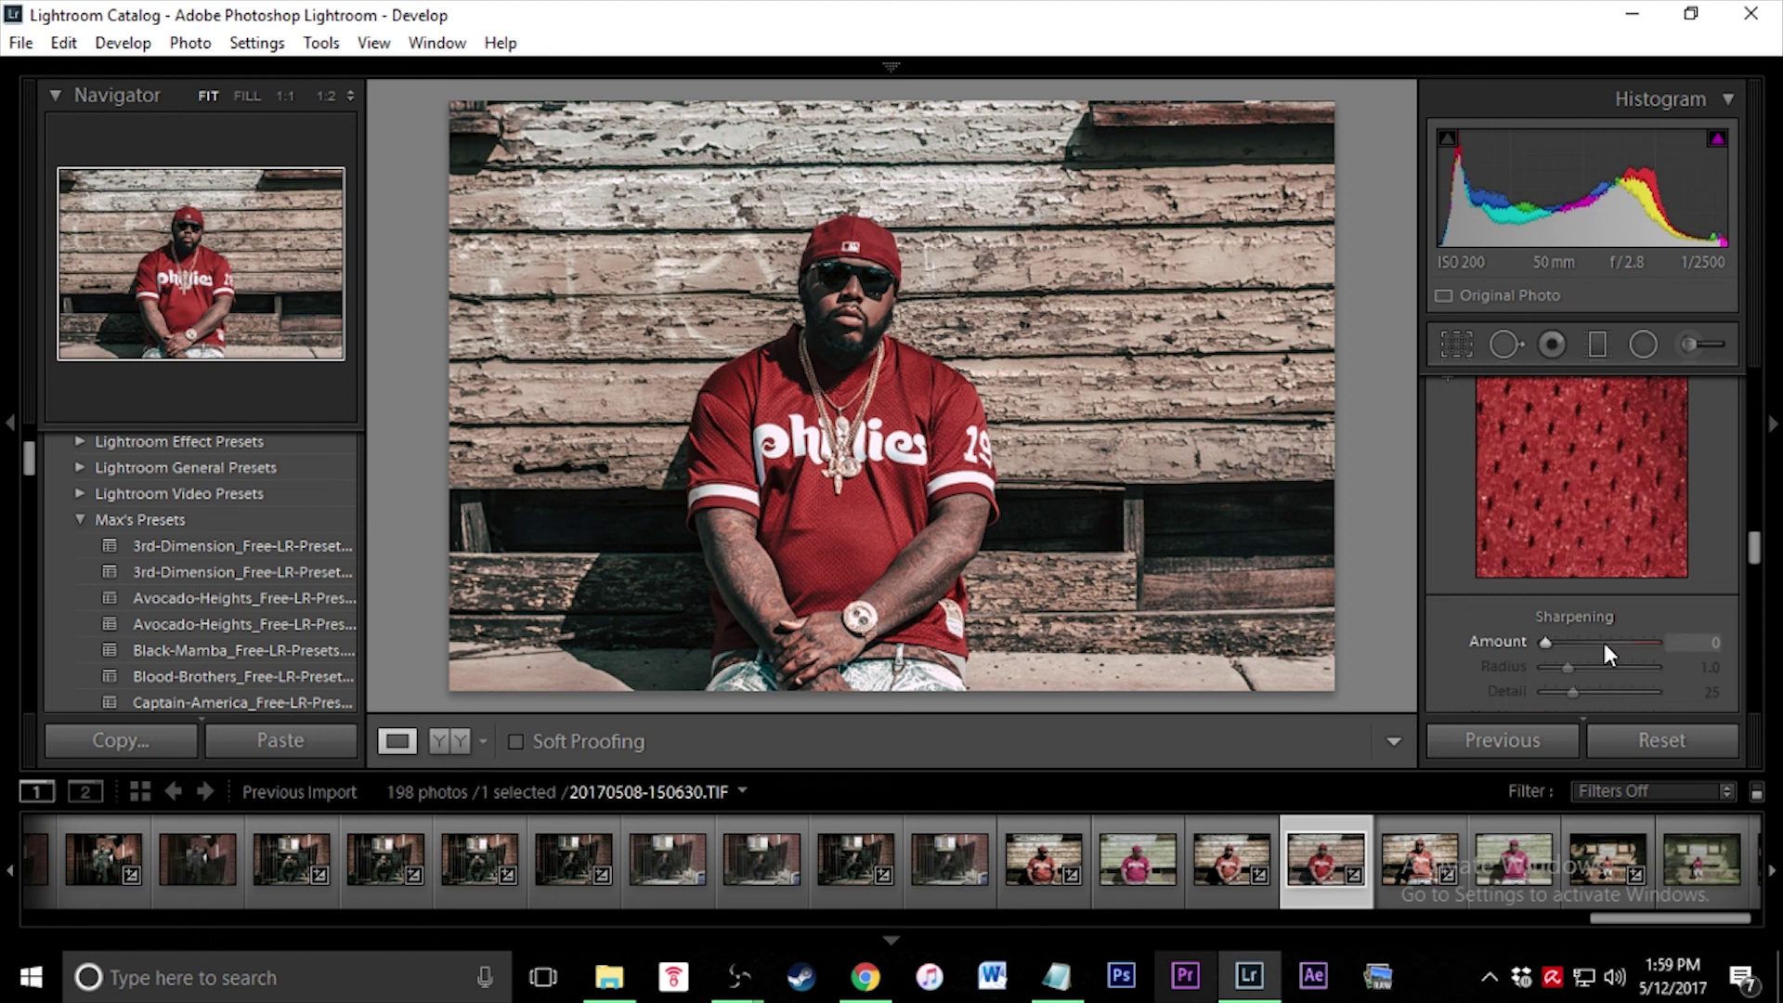
mouse_move(1545, 648)
left_mouse_down()
mouse_move(1683, 635)
mouse_move(1580, 650)
left_mouse_up()
double_click(1593, 642)
left_click_drag(1549, 641, 1602, 641)
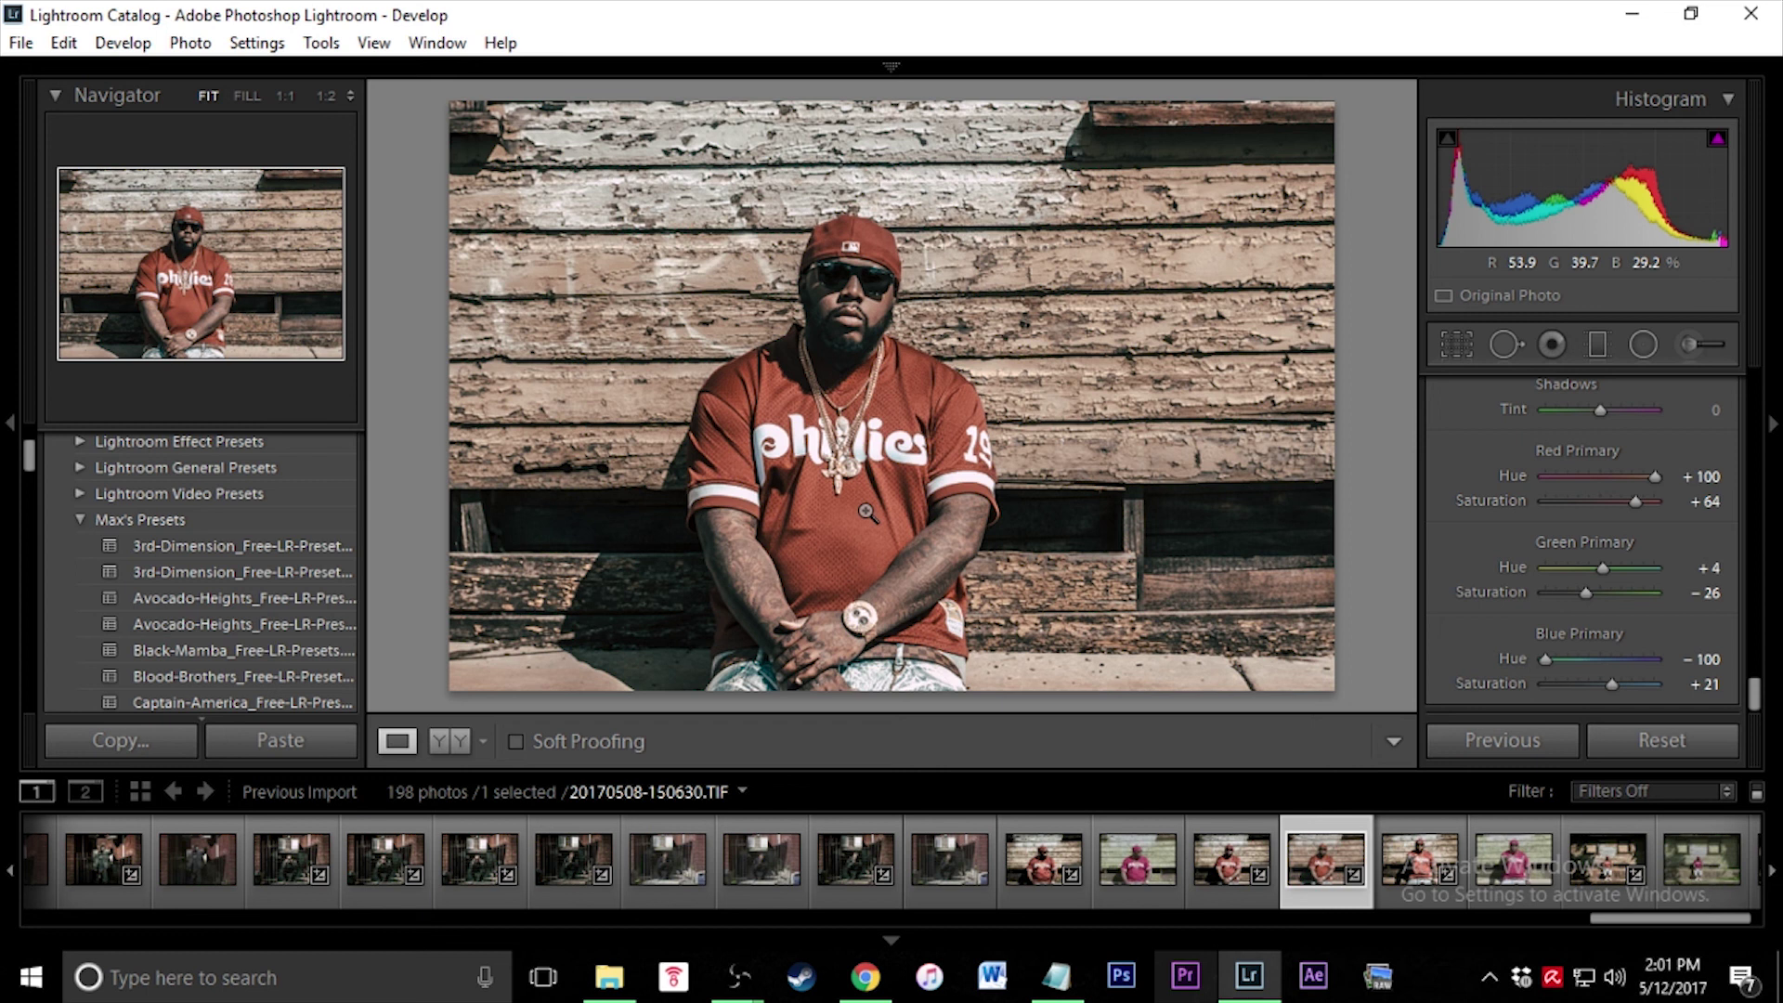
Compare the seated portrait's calibrated colours with the neighbouring photo
key("Left")
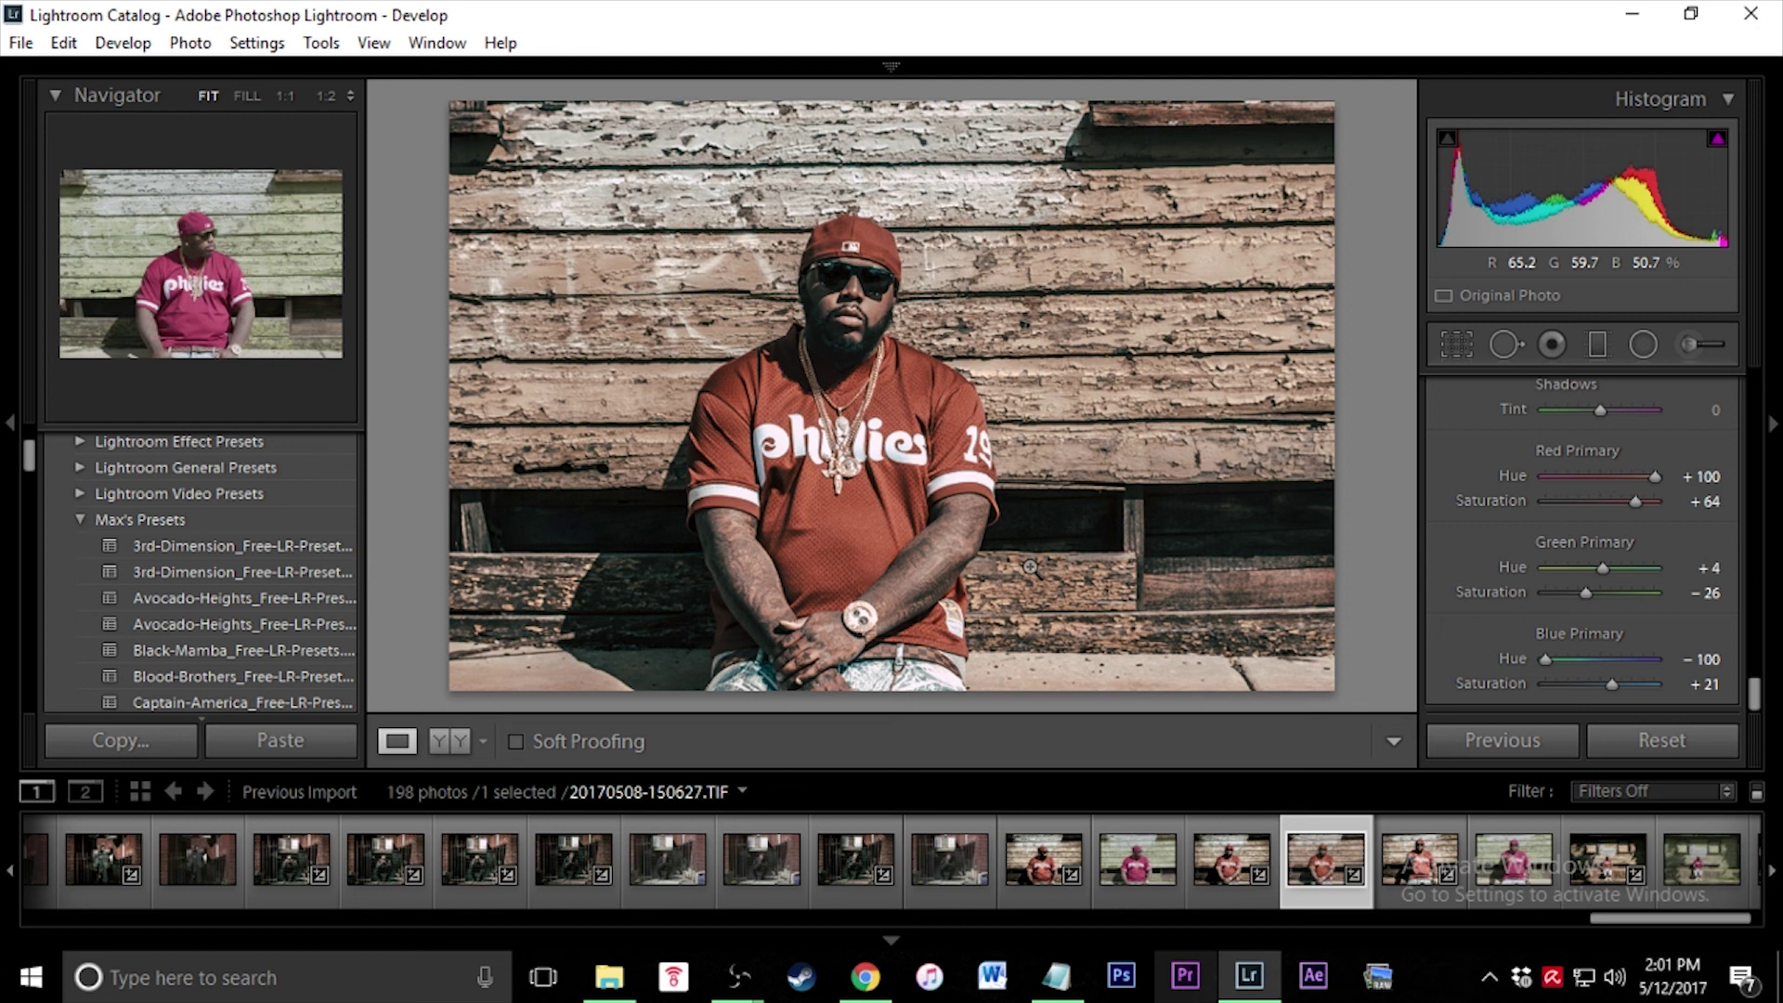